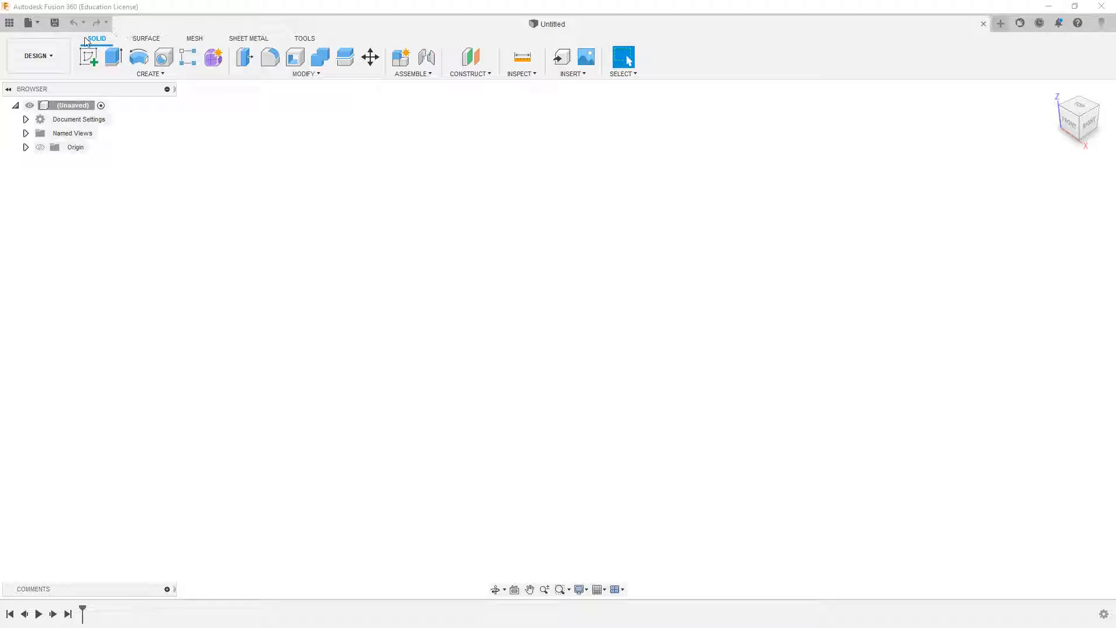
Save the new design as "Razor Assembly" in the Safety Razor project
{"action": "left_click", "coordinate": [34, 27]}
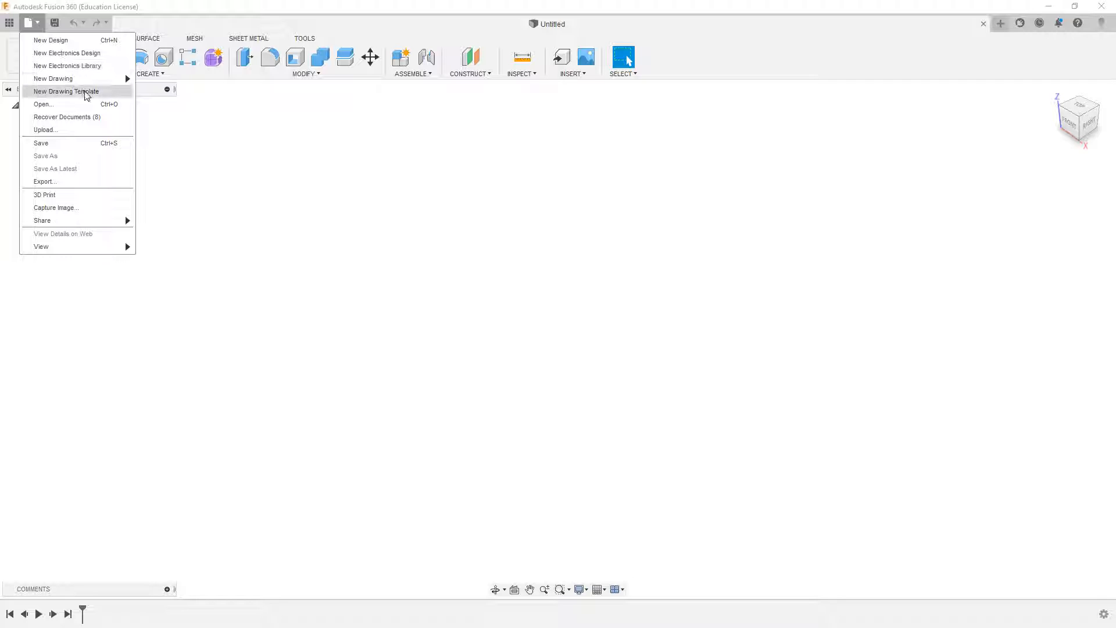
{"action": "left_click", "coordinate": [126, 144]}
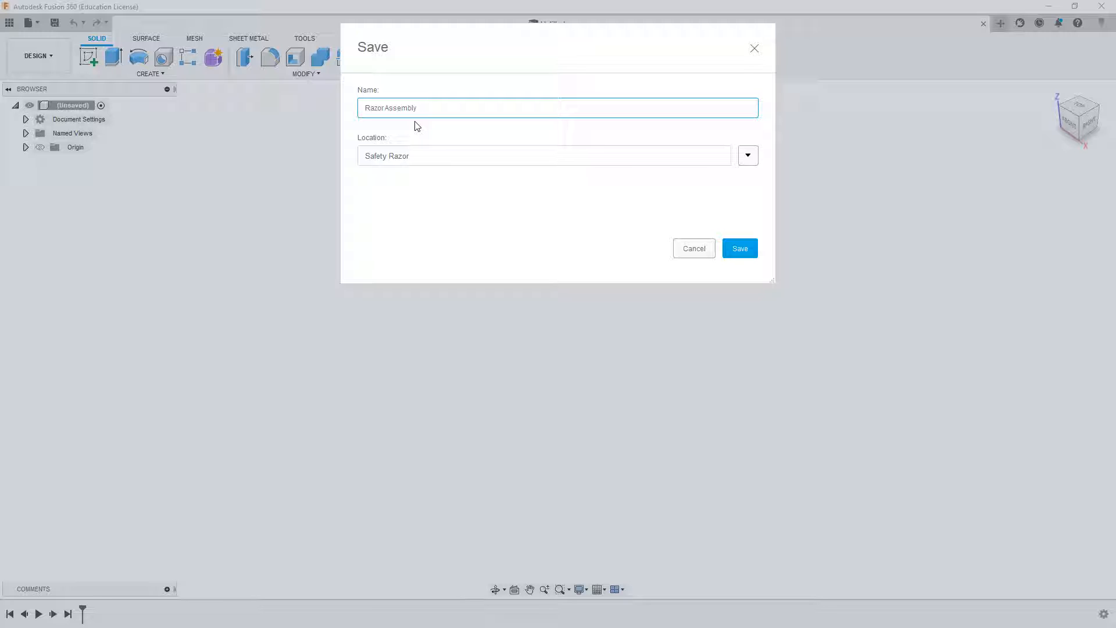
{"action": "key", "text": "Return"}
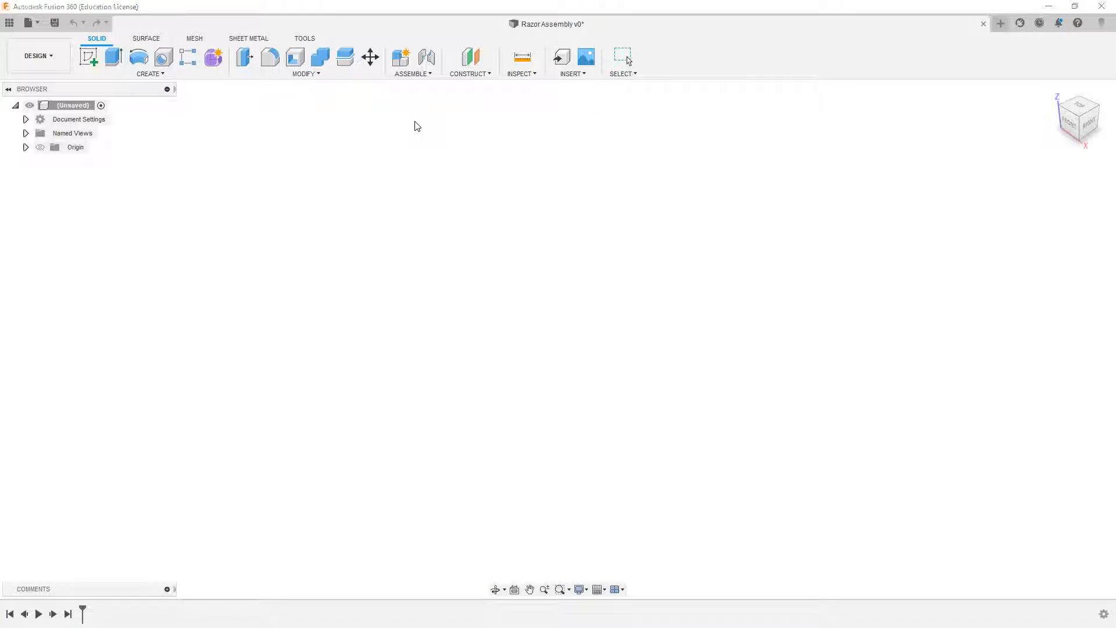
{"action": "left_click", "coordinate": [88, 56]}
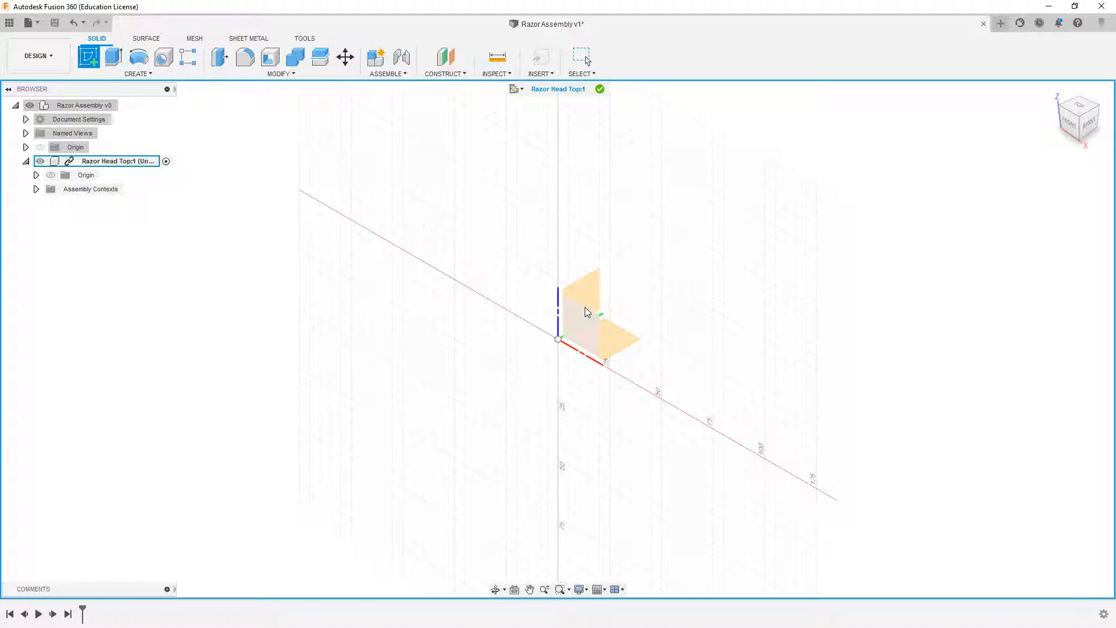
{"action": "left_click", "coordinate": [586, 317]}
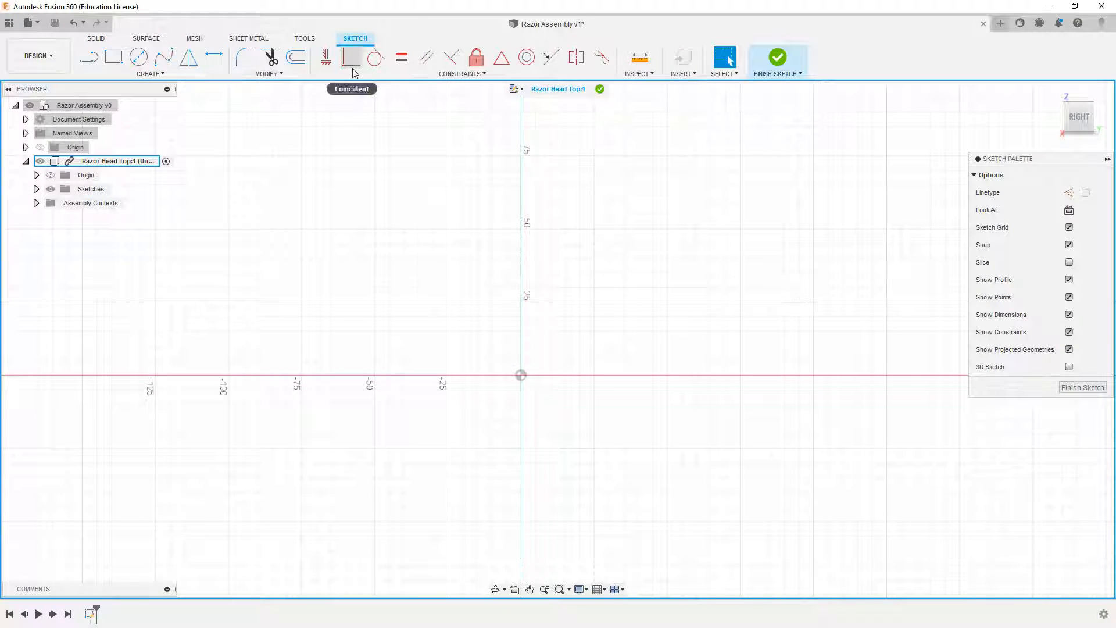
{"action": "key", "text": "ctrl+z"}
Start a sketch on the horizontal plane and draw a rectangle about 75 mm wide from the origin
{"action": "left_click", "coordinate": [89, 58]}
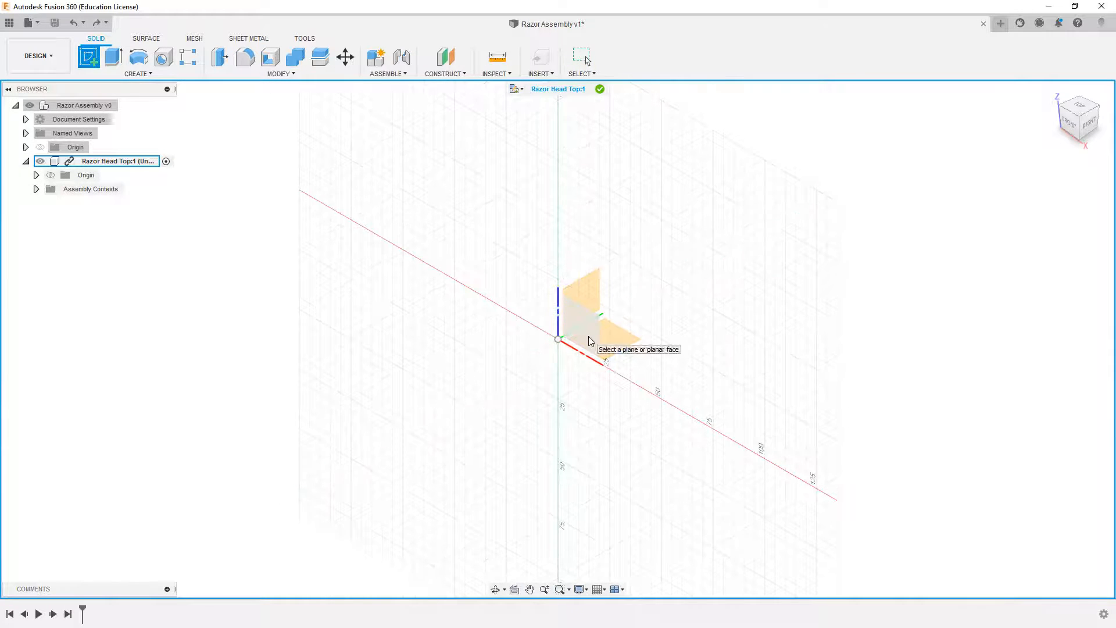
{"action": "left_click", "coordinate": [589, 344]}
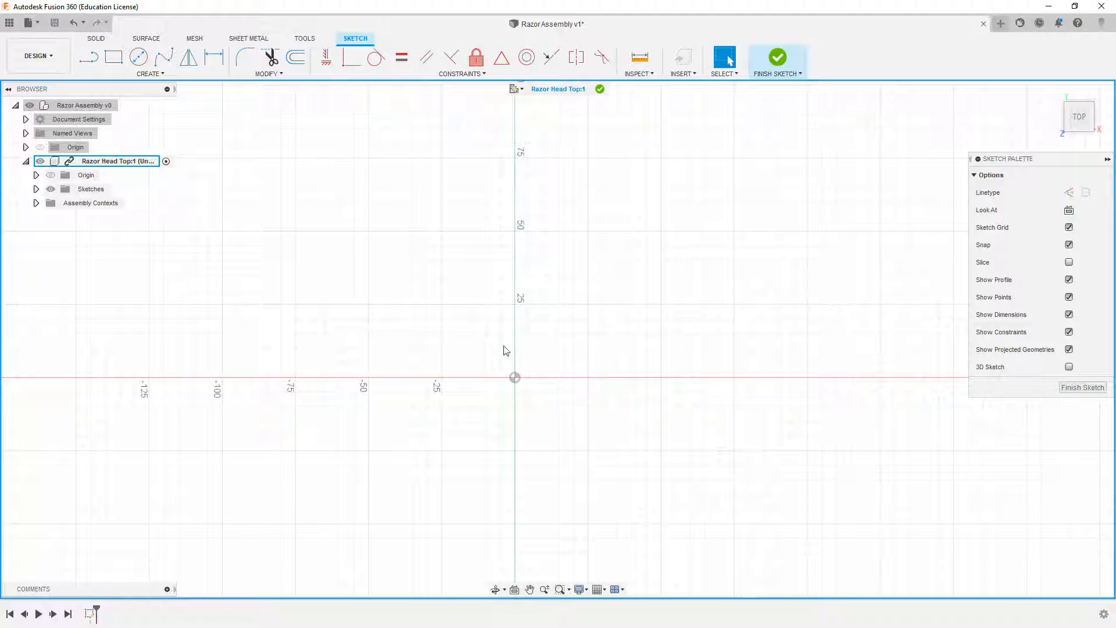
{"action": "left_click", "coordinate": [113, 57]}
{"action": "left_click", "coordinate": [515, 378]}
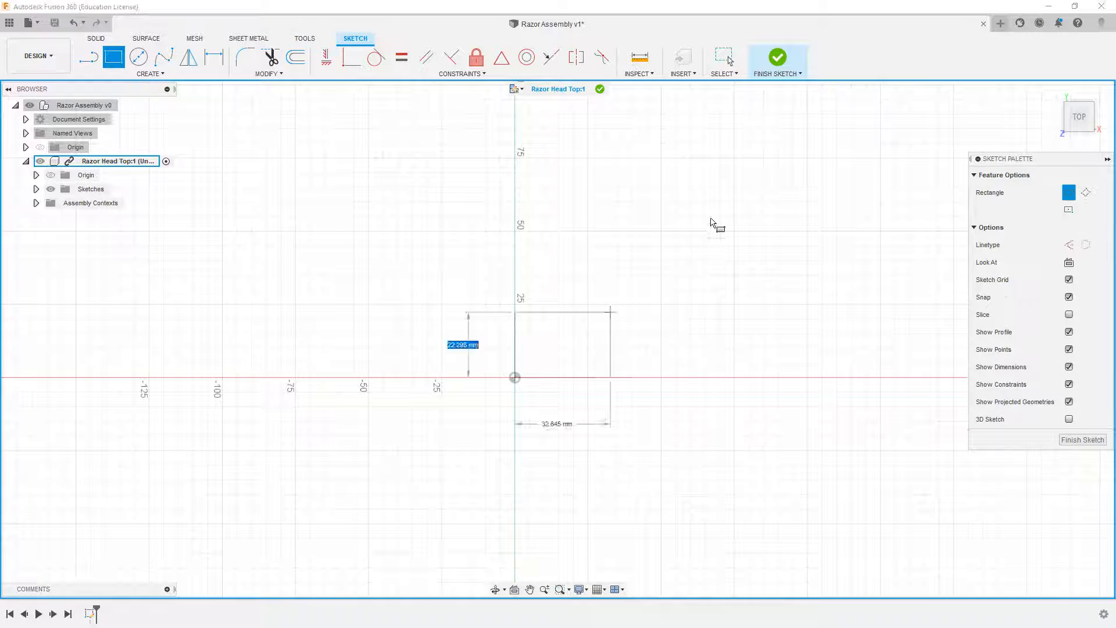
{"action": "left_click", "coordinate": [735, 202]}
Dimension the rectangle to 19 mm high and 41.15 mm wide, and finish the sketch
{"action": "key", "text": "d"}
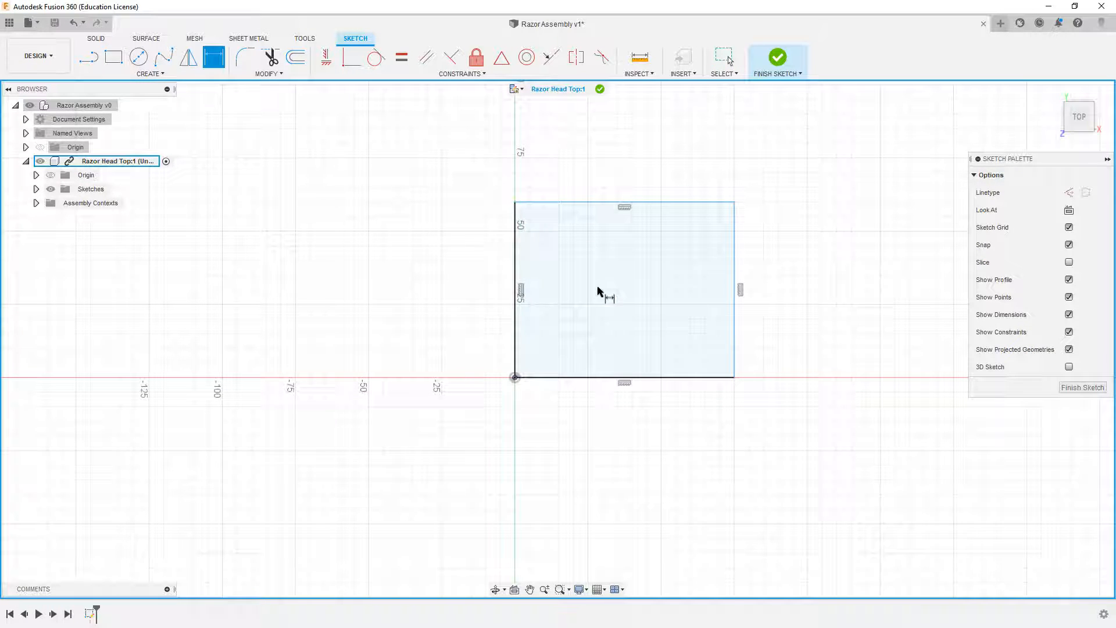
{"action": "left_click", "coordinate": [505, 285]}
{"action": "left_click", "coordinate": [326, 289]}
{"action": "type", "text": "19"}
{"action": "key", "text": "Return"}
{"action": "left_click", "coordinate": [668, 323]}
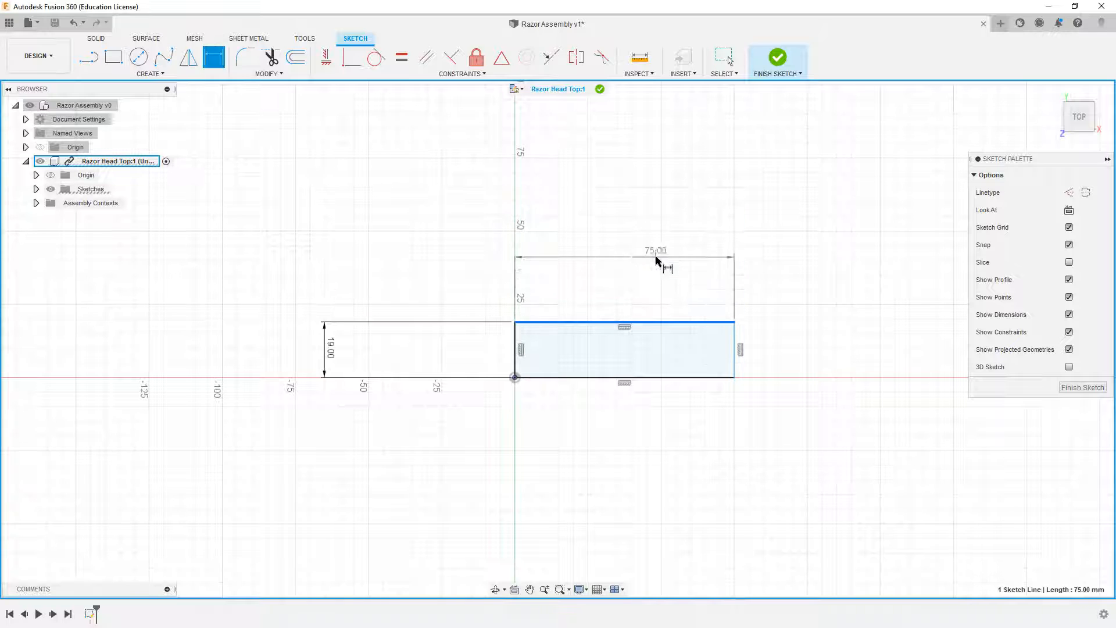
{"action": "left_click", "coordinate": [657, 259]}
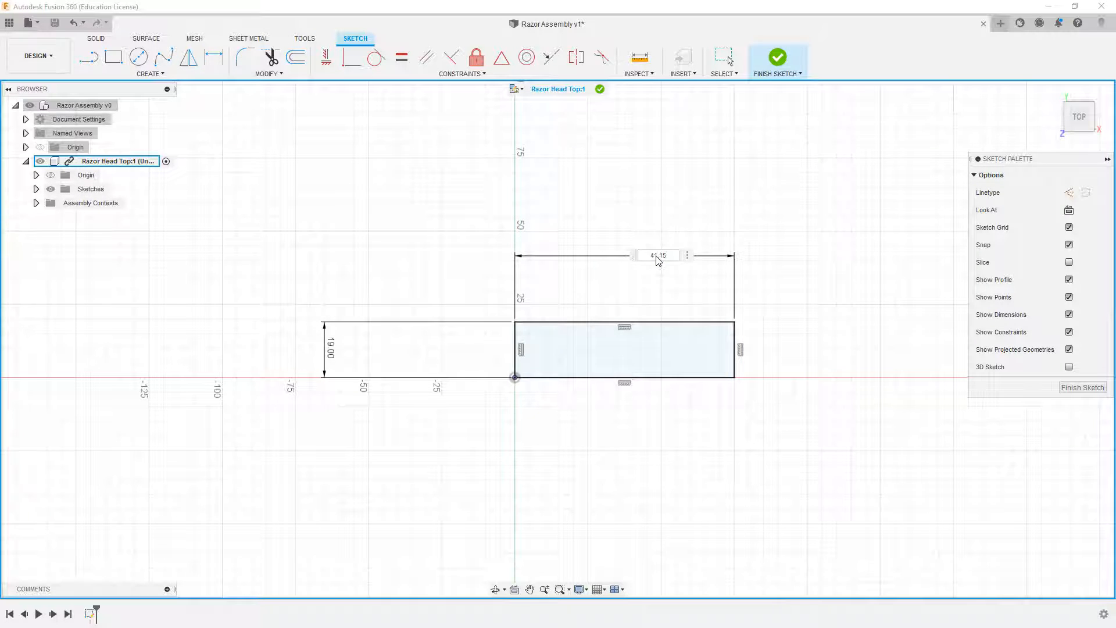
{"action": "key", "text": "Return"}
{"action": "left_click", "coordinate": [778, 57]}
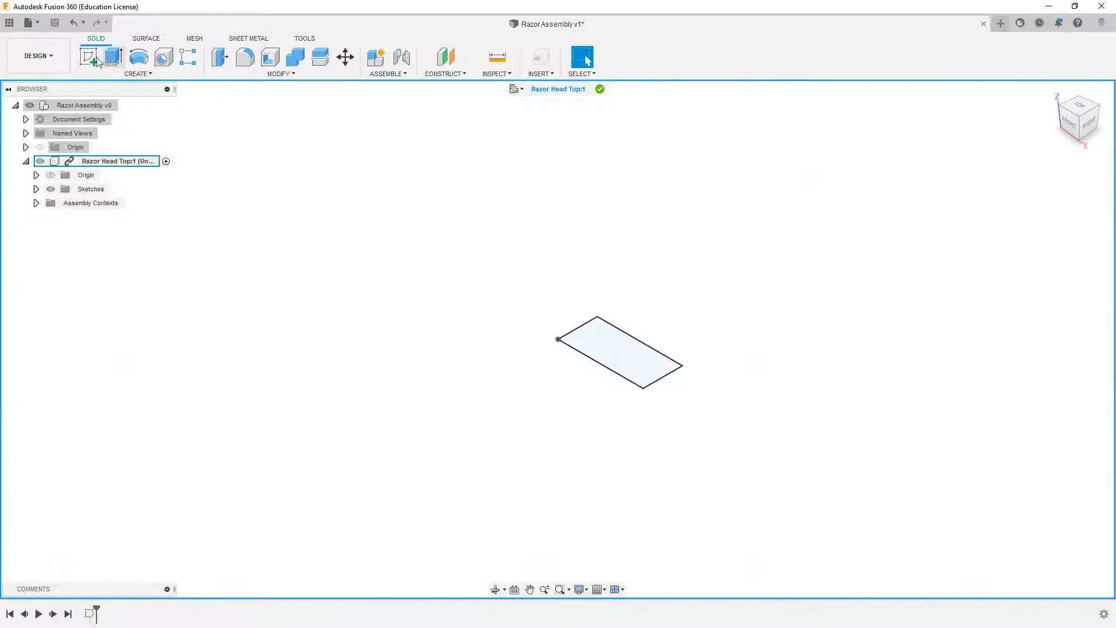
Extrude the rectangle profile upward 4.21 mm as a new body
{"action": "left_click", "coordinate": [113, 57]}
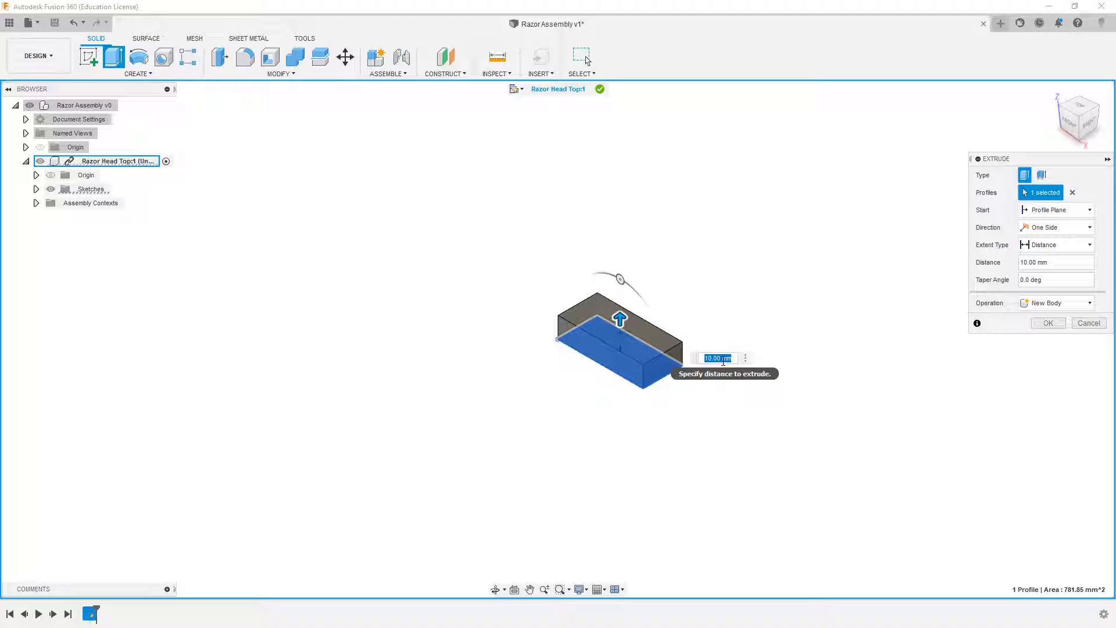
{"action": "key", "text": "Return"}
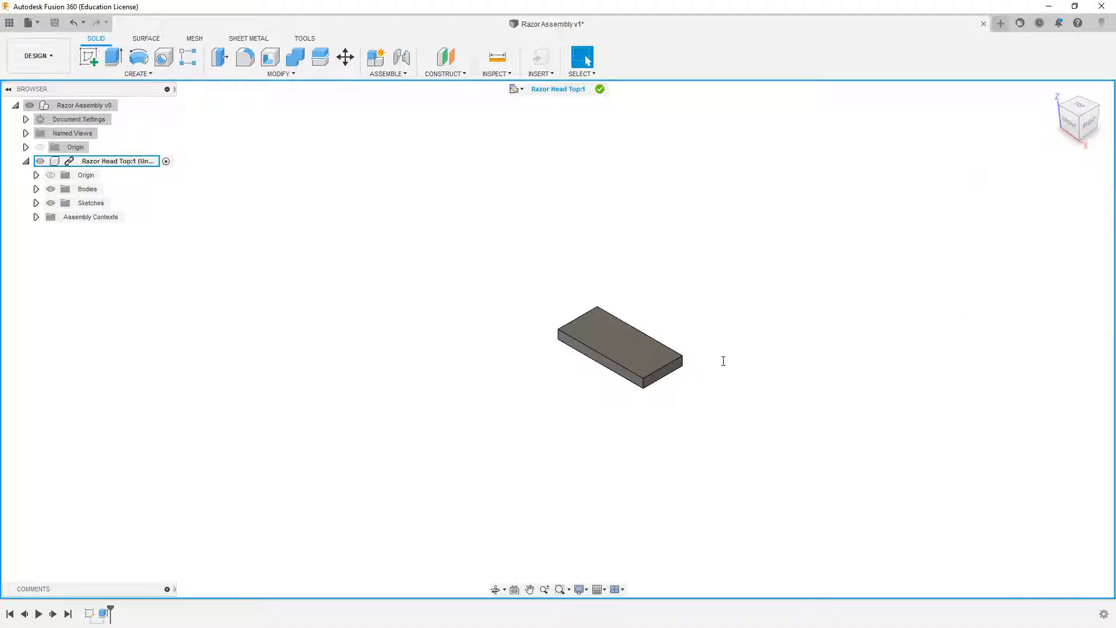
Examine the extruded block from the front and in the isometric view
{"action": "left_click", "coordinate": [1070, 123]}
{"action": "scroll", "coordinate": [767, 282], "scroll_direction": "down", "scroll_amount": 3}
{"action": "scroll", "coordinate": [710, 311], "scroll_direction": "up", "scroll_amount": 9}
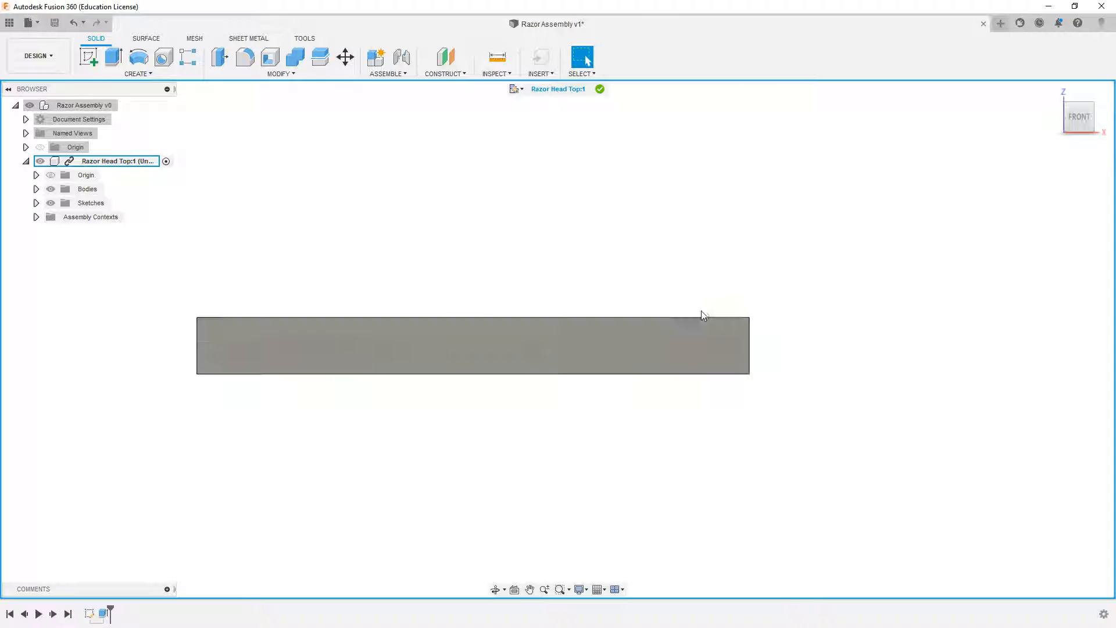
{"action": "scroll", "coordinate": [644, 341], "scroll_direction": "up", "scroll_amount": 2}
{"action": "middle_click_drag", "start_coordinate": [578, 351], "coordinate": [649, 377]}
{"action": "left_click", "coordinate": [515, 592]}
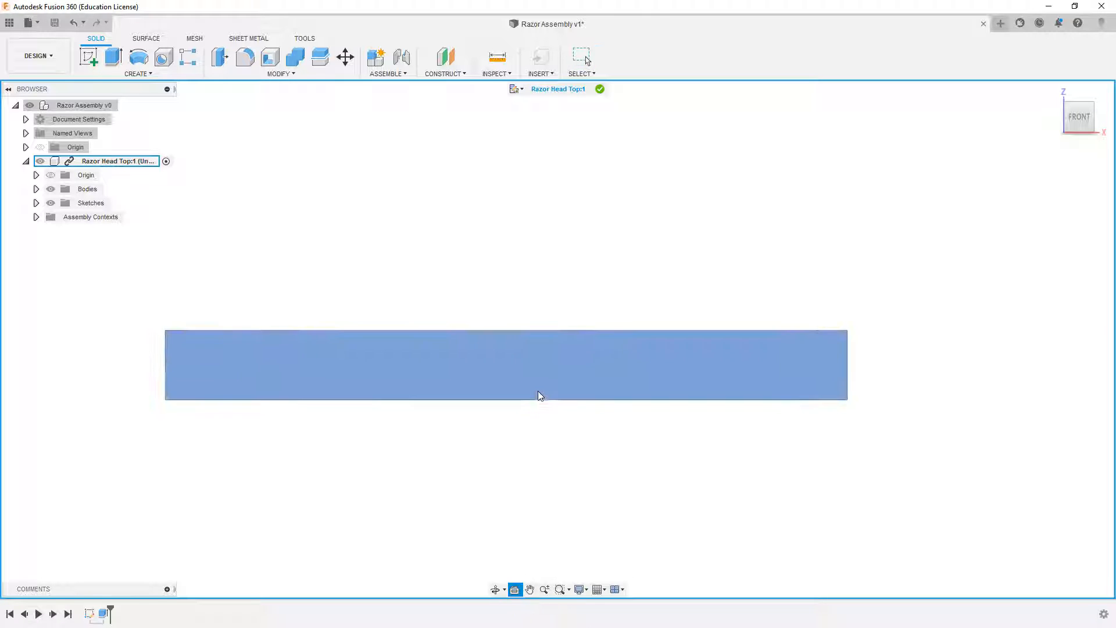
{"action": "left_click", "coordinate": [539, 391]}
{"action": "left_click", "coordinate": [1093, 104]}
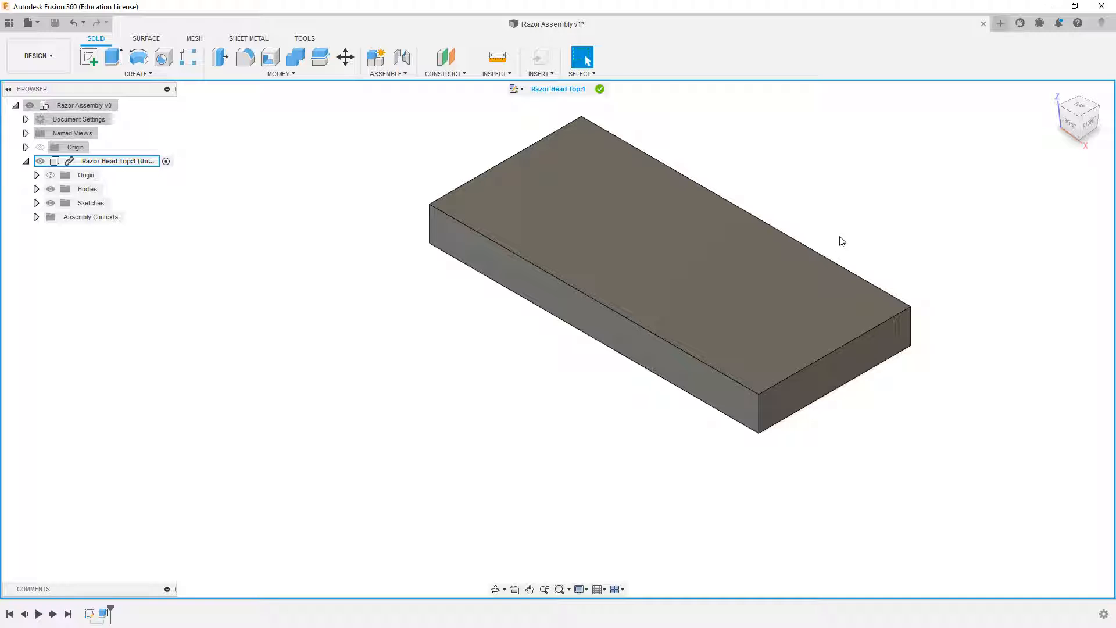
Start a sketch on the block's upper face and draw three center-diameter circles in a horizontal row
{"action": "left_click", "coordinate": [89, 56]}
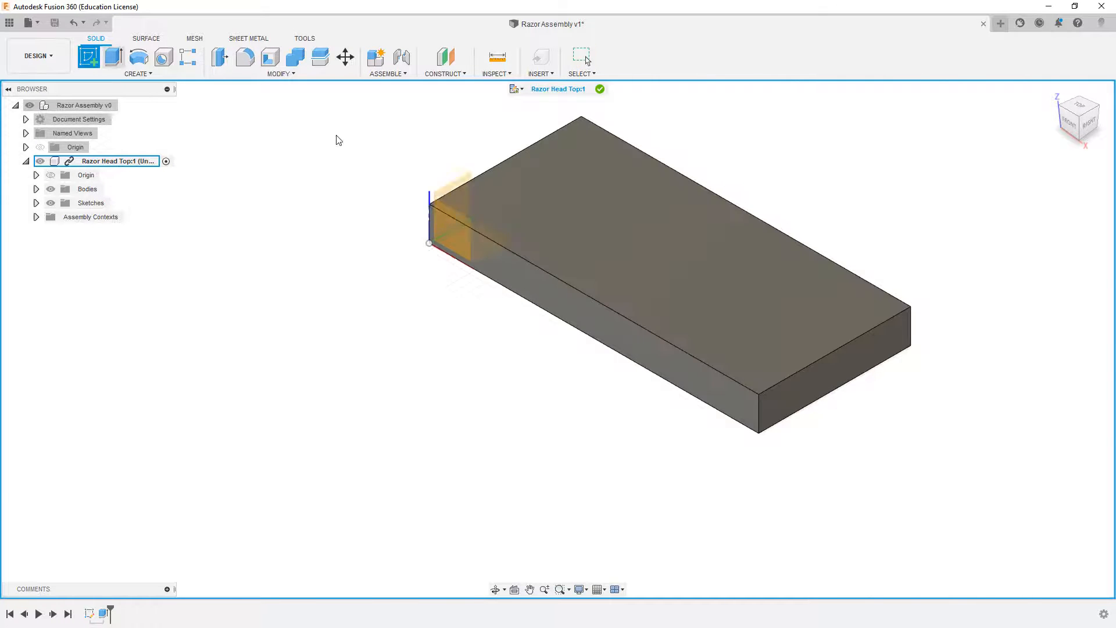
{"action": "left_click", "coordinate": [594, 203]}
{"action": "left_click", "coordinate": [150, 74]}
{"action": "mouse_move", "coordinate": [146, 112]}
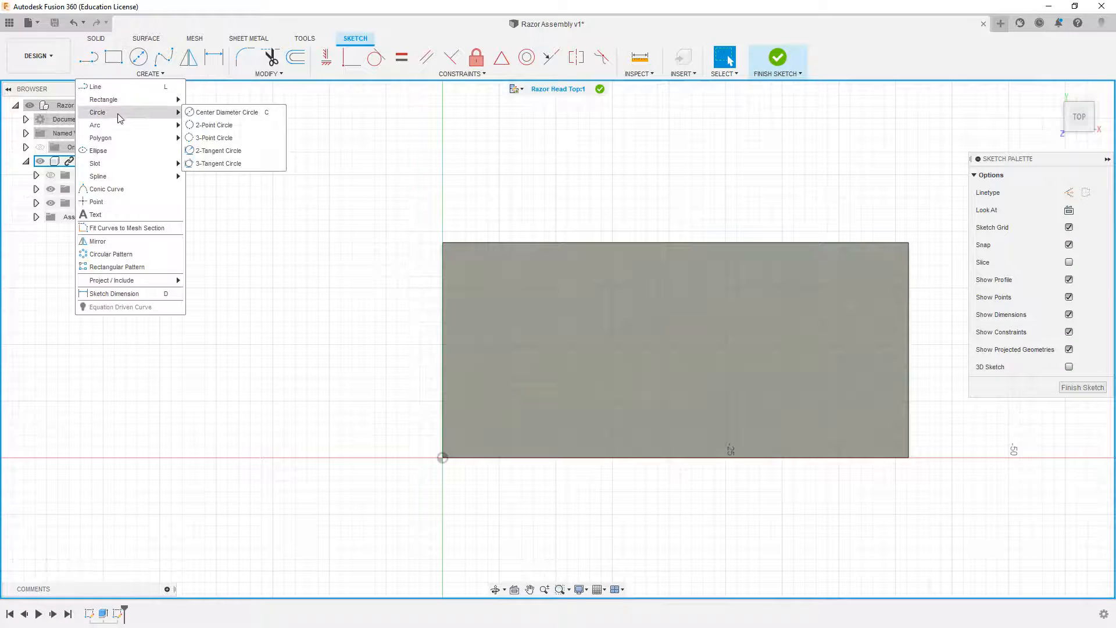
{"action": "left_click", "coordinate": [229, 112]}
{"action": "left_click", "coordinate": [544, 344]}
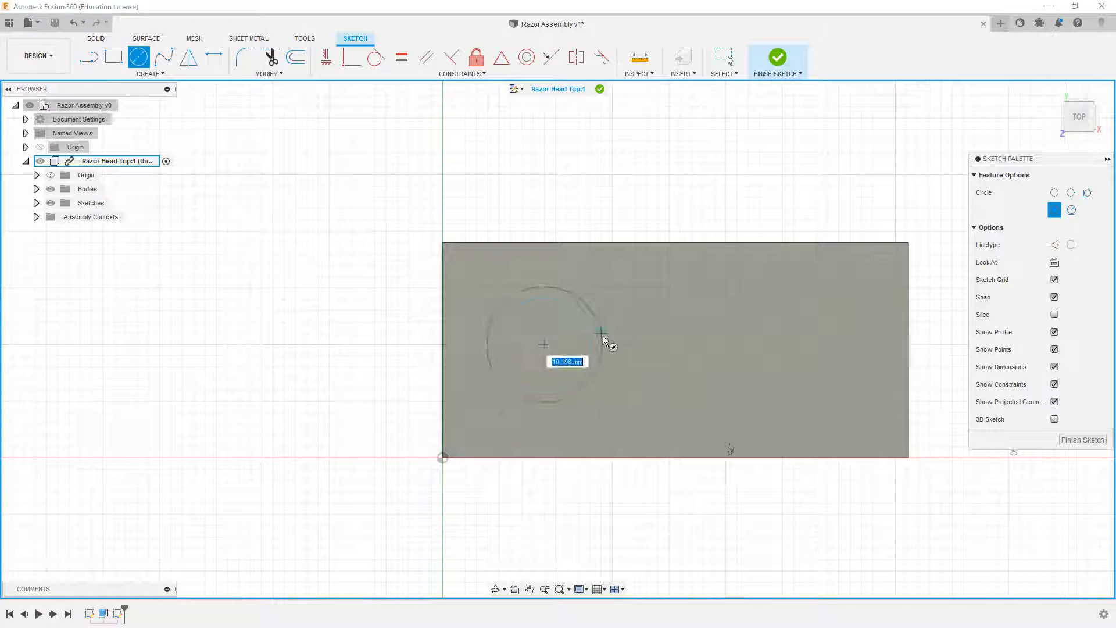
{"action": "left_click", "coordinate": [590, 344]}
{"action": "left_click", "coordinate": [658, 344]}
{"action": "left_click", "coordinate": [684, 345]}
{"action": "left_click", "coordinate": [804, 344]}
{"action": "left_click", "coordinate": [781, 344]}
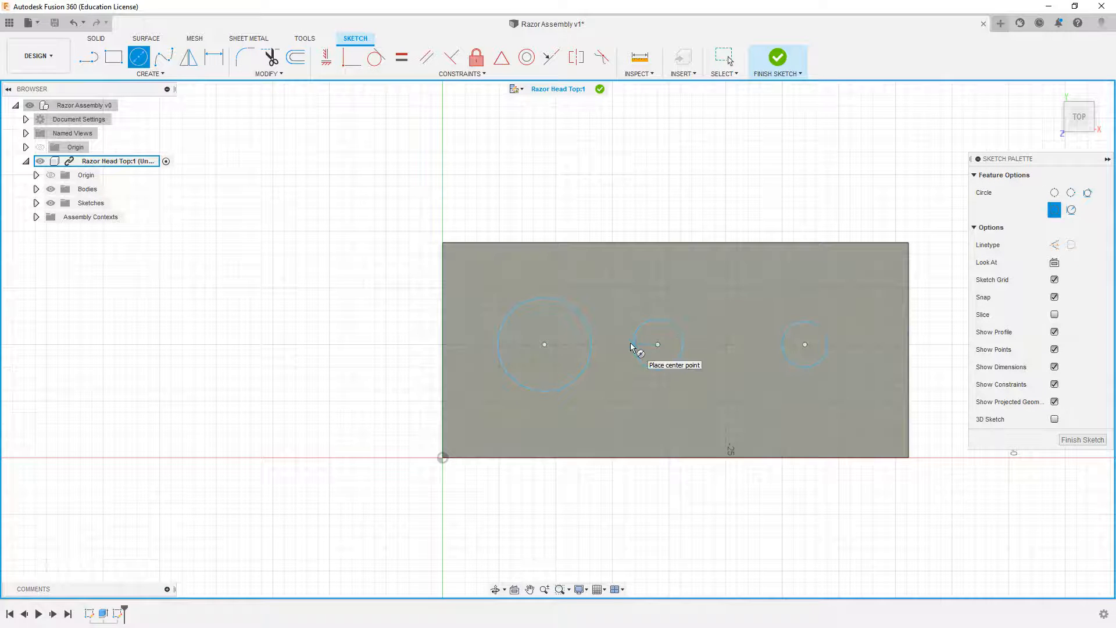
Set the middle circle's diameter to 4 mm and make the outer circles equal to it
{"action": "key", "text": "d"}
{"action": "left_click", "coordinate": [650, 365]}
{"action": "left_click", "coordinate": [682, 286]}
{"action": "type", "text": "4"}
{"action": "key", "text": "Return"}
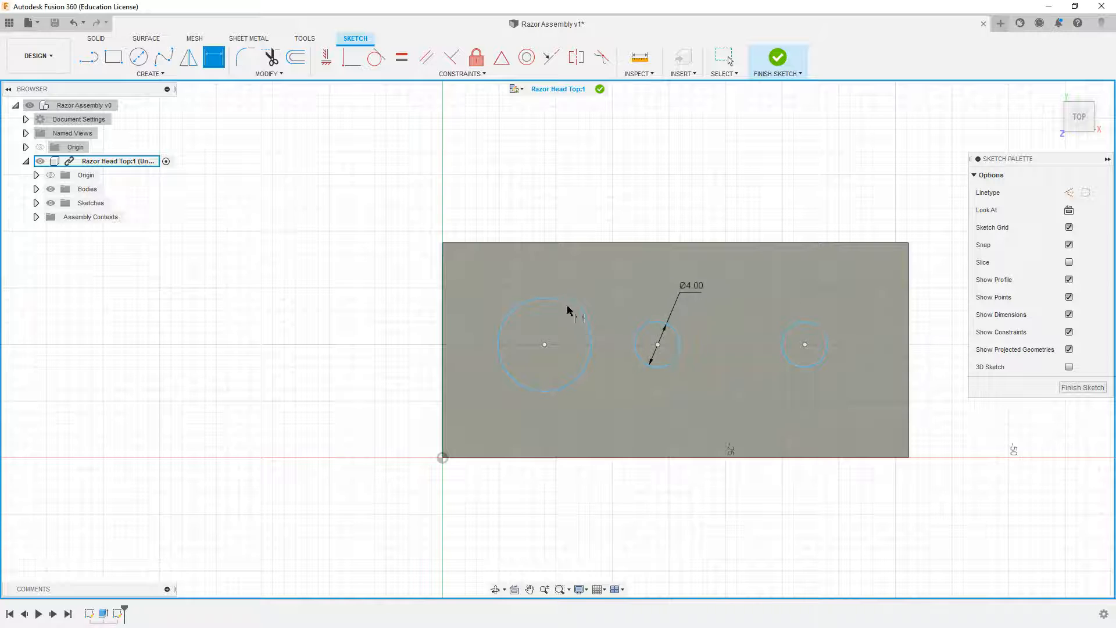
{"action": "left_click", "coordinate": [396, 51]}
{"action": "left_click", "coordinate": [575, 309]}
{"action": "left_click", "coordinate": [681, 338]}
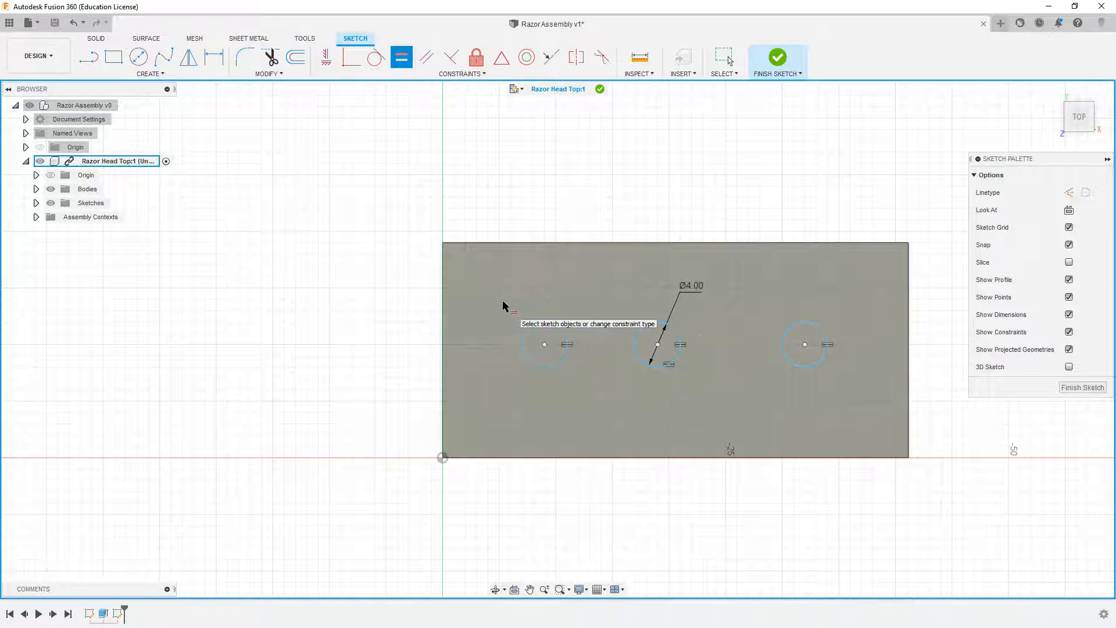
Constrain the three circle centers to lie on one horizontal line
{"action": "left_click", "coordinate": [326, 57]}
{"action": "left_click", "coordinate": [545, 346]}
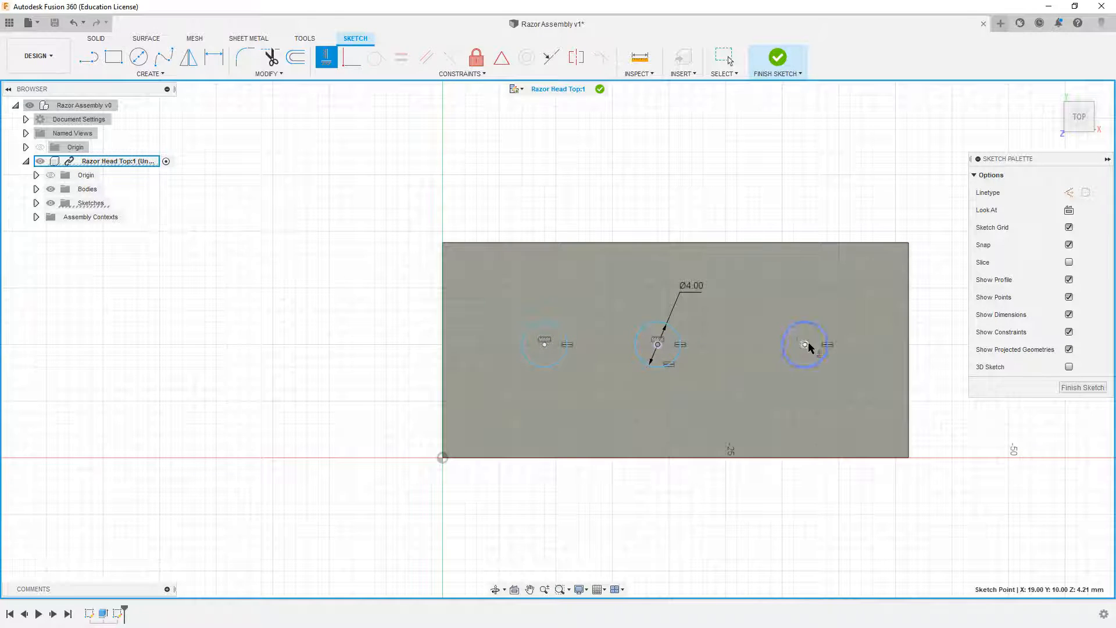
{"action": "left_click", "coordinate": [806, 344]}
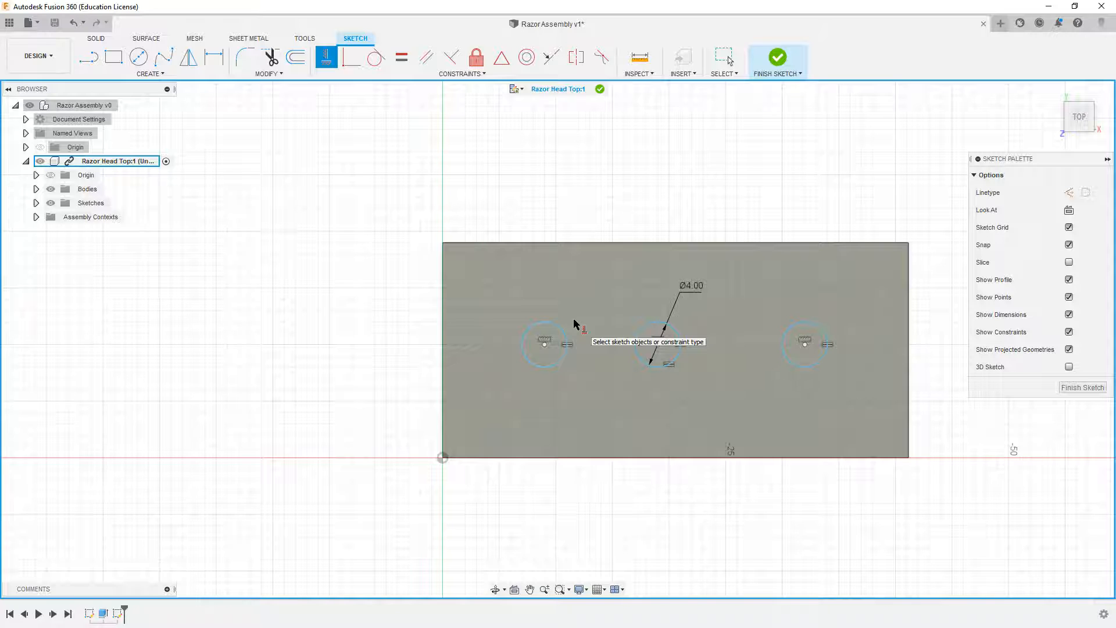
Dimension the center distance between the left and middle circles as 12.75 mm
{"action": "key", "text": "d"}
{"action": "left_click", "coordinate": [657, 344]}
{"action": "left_click", "coordinate": [545, 344]}
{"action": "left_click", "coordinate": [585, 267]}
{"action": "type", "text": "12"}
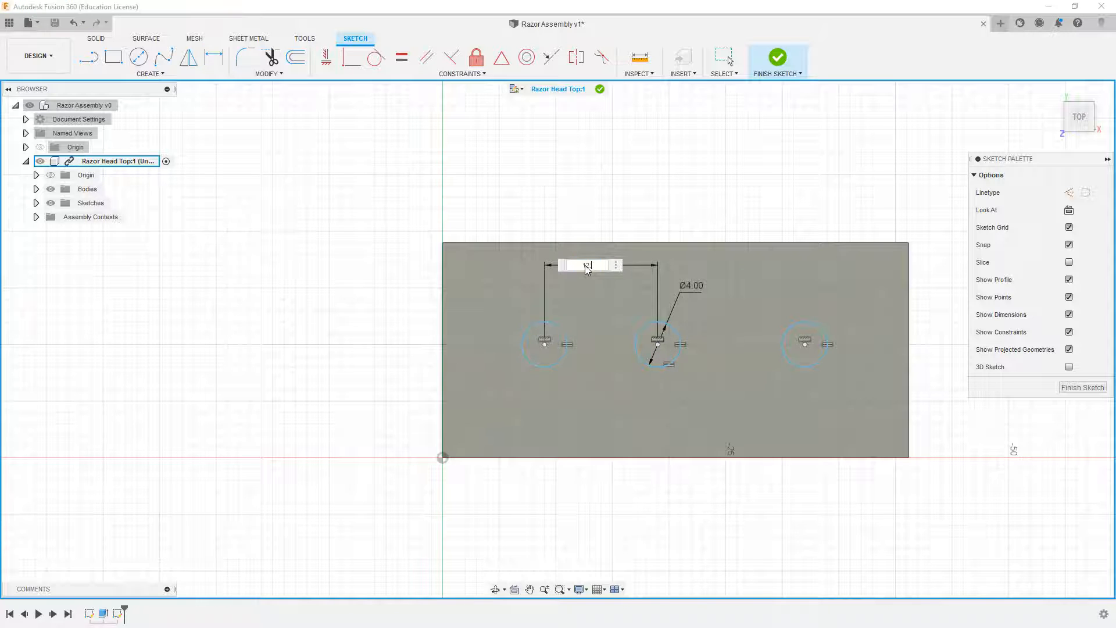
{"action": "type", "text": ".75"}
{"action": "key", "text": "Return"}
Dimension the center distance between the middle and right circles, linking it to the 12.75 mm dimension
{"action": "left_click", "coordinate": [657, 344]}
{"action": "left_click", "coordinate": [804, 344]}
{"action": "left_click", "coordinate": [653, 268]}
{"action": "type", "text": "d6"}
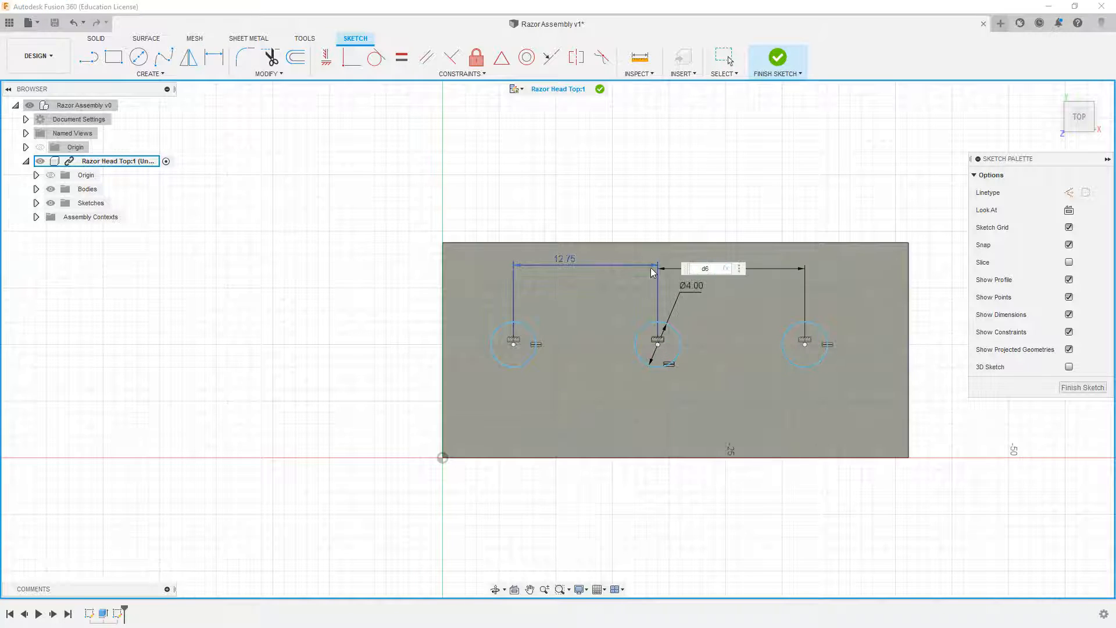
{"action": "key", "text": "Return"}
Project the block's lower long edge into the circle sketch
{"action": "left_click", "coordinate": [149, 74]}
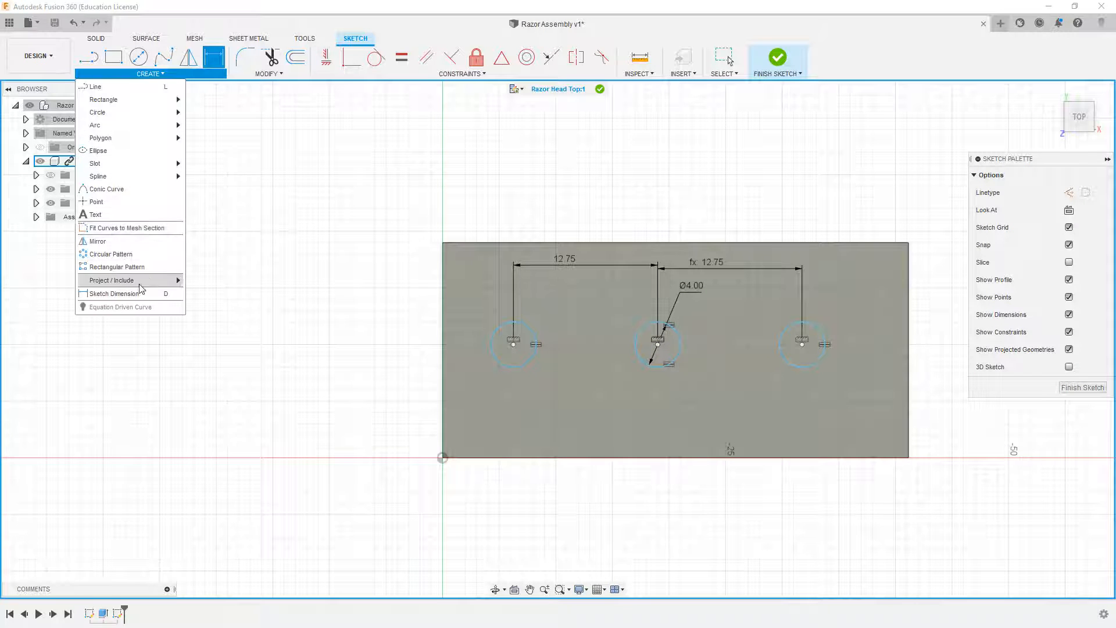
{"action": "mouse_move", "coordinate": [133, 280]}
{"action": "left_click", "coordinate": [198, 280]}
{"action": "left_click", "coordinate": [794, 458]}
{"action": "key", "text": "Return"}
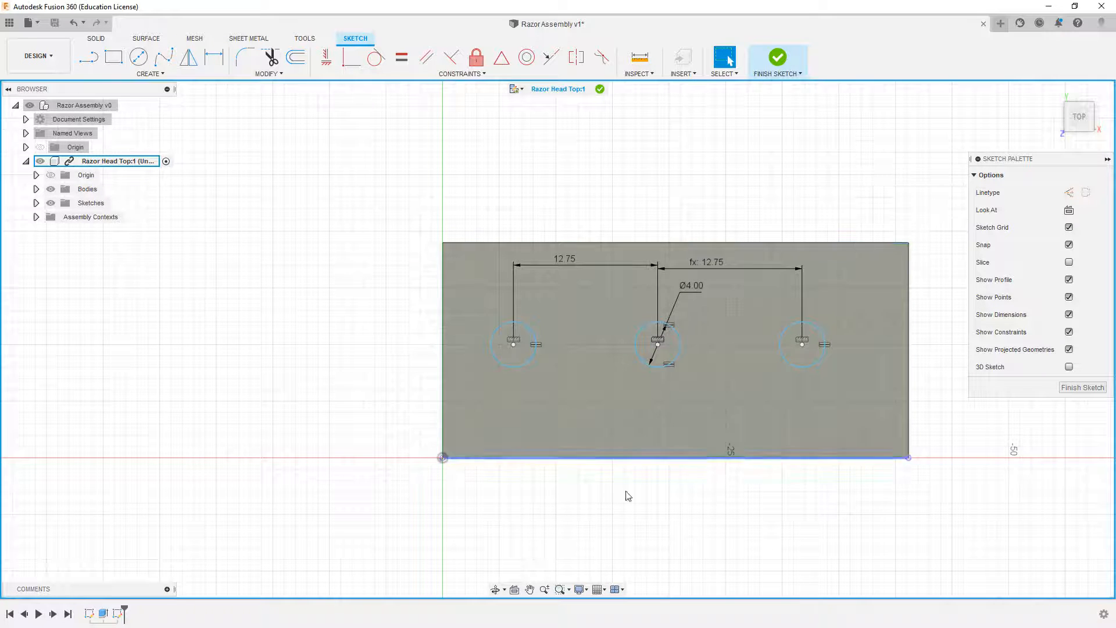
Try a midpoint constraint between the projected lower edge and the middle circle's center, and undo it
{"action": "left_click", "coordinate": [501, 57]}
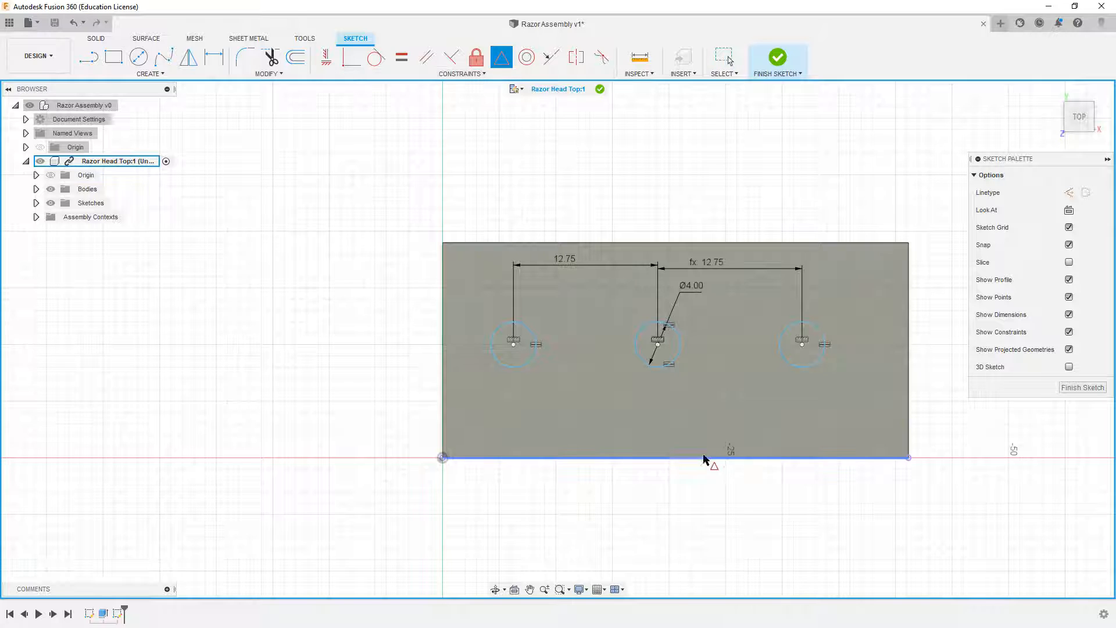
{"action": "left_click", "coordinate": [704, 458]}
{"action": "left_click", "coordinate": [658, 345]}
{"action": "key", "text": "Escape"}
{"action": "key", "text": "ctrl+z"}
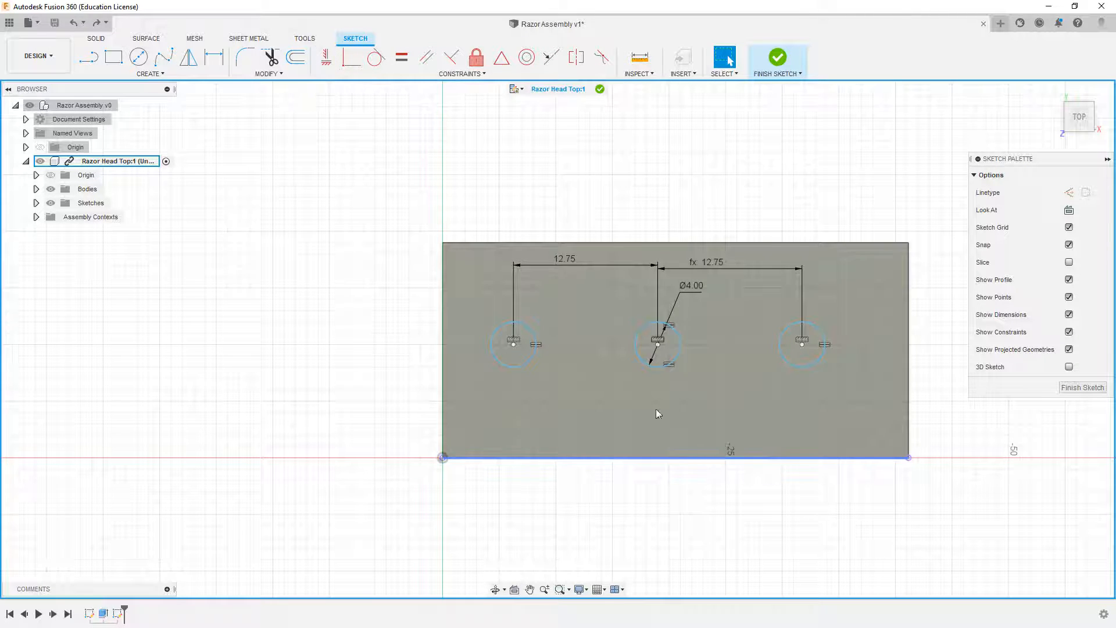
Move the row of circles sideways so the middle circle's center lines up with the lower edge's midpoint
{"action": "mouse_move", "coordinate": [655, 351]}
{"action": "left_mouse_down"}
{"action": "mouse_move", "coordinate": [695, 351]}
{"action": "mouse_move", "coordinate": [698, 456]}
{"action": "mouse_move", "coordinate": [679, 442]}
{"action": "mouse_move", "coordinate": [678, 349]}
{"action": "left_mouse_up"}
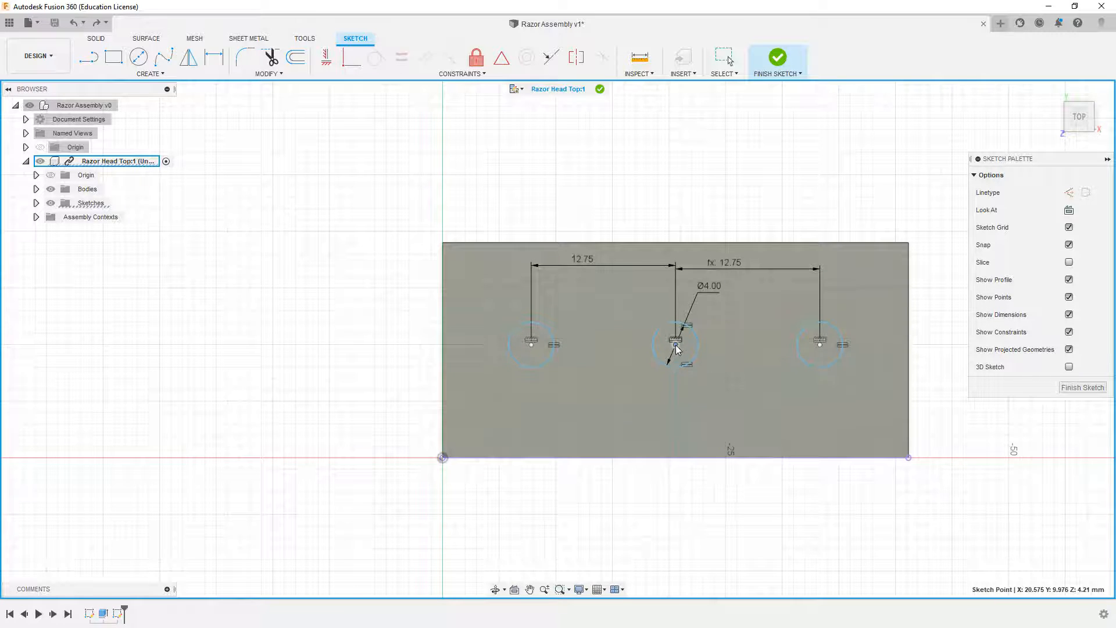
{"action": "key", "text": "d"}
{"action": "key", "text": "Escape"}
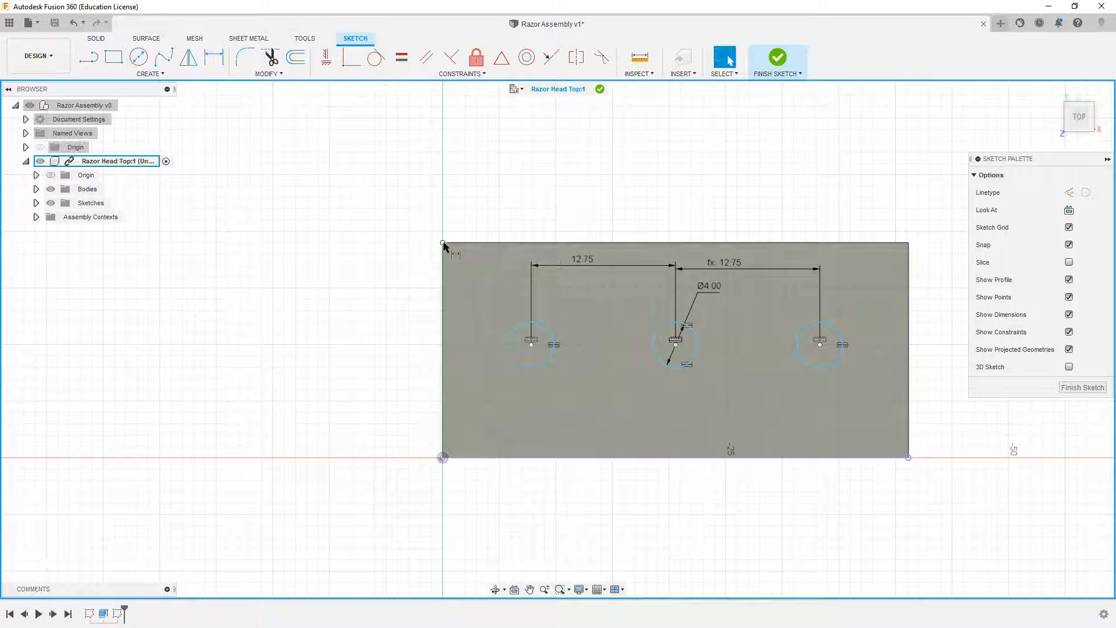
Project the block's left edge into the sketch and add a driven dimension for its length
{"action": "left_click", "coordinate": [150, 74]}
{"action": "left_click", "coordinate": [443, 423]}
{"action": "left_click", "coordinate": [904, 231]}
{"action": "left_click", "coordinate": [214, 57]}
{"action": "left_click", "coordinate": [442, 332]}
{"action": "left_click", "coordinate": [362, 336]}
{"action": "left_click", "coordinate": [642, 332]}
Dimension the left circle's center from the lower edge as the left edge's length dimension divided by 2
{"action": "left_click", "coordinate": [531, 344]}
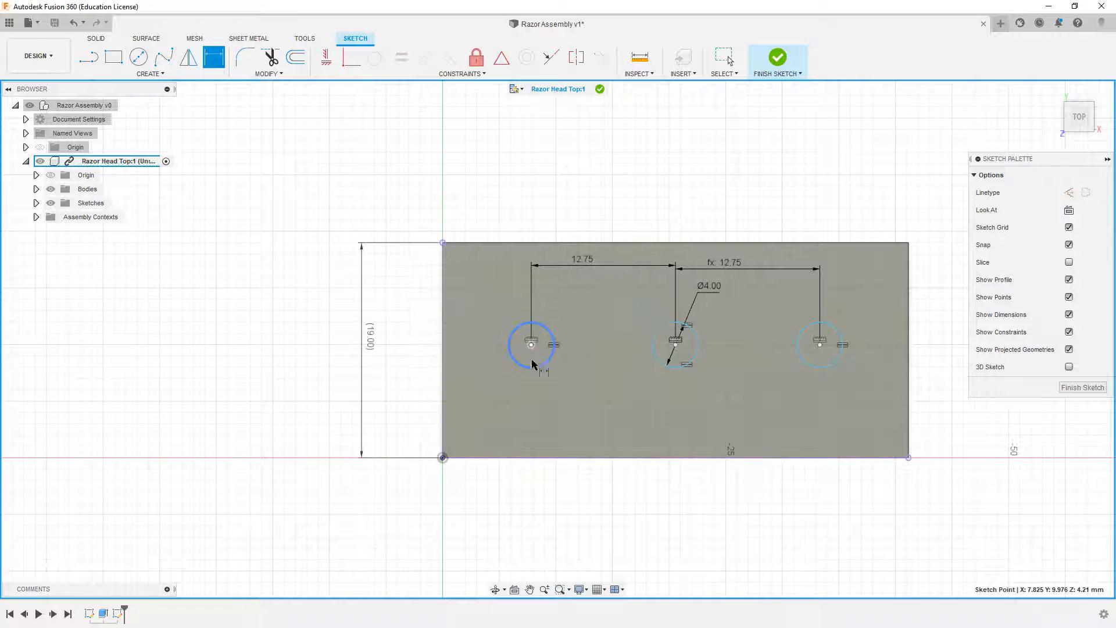
{"action": "left_click", "coordinate": [528, 458]}
{"action": "left_click", "coordinate": [398, 407]}
{"action": "left_click", "coordinate": [371, 331]}
{"action": "type", "text": "/2"}
{"action": "key", "text": "Return"}
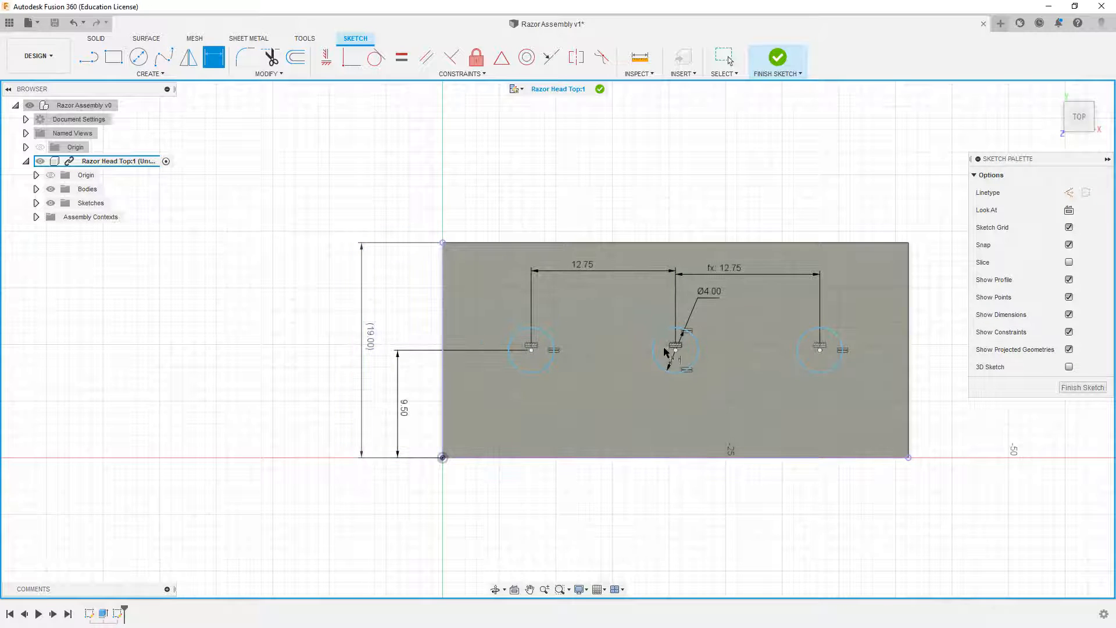
Move the 9.50 vertical dimension off the block to the area beside its left edge
{"action": "key", "text": "Escape"}
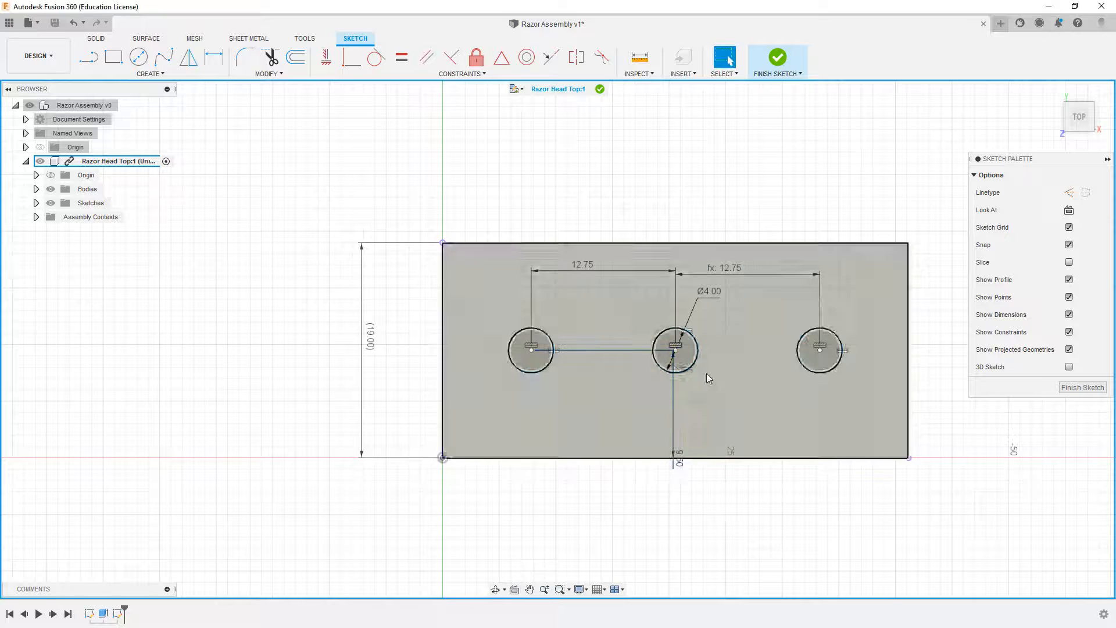
{"action": "left_click_drag", "start_coordinate": [678, 461], "coordinate": [408, 394]}
{"action": "key", "text": "d"}
{"action": "left_click", "coordinate": [531, 350]}
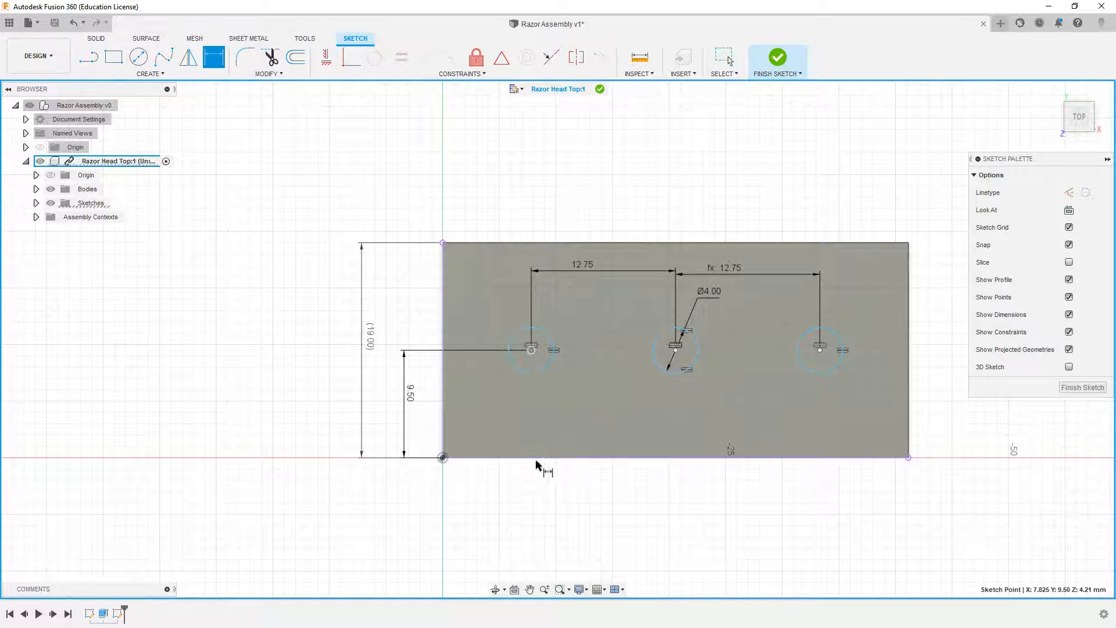
{"action": "key", "text": "Escape"}
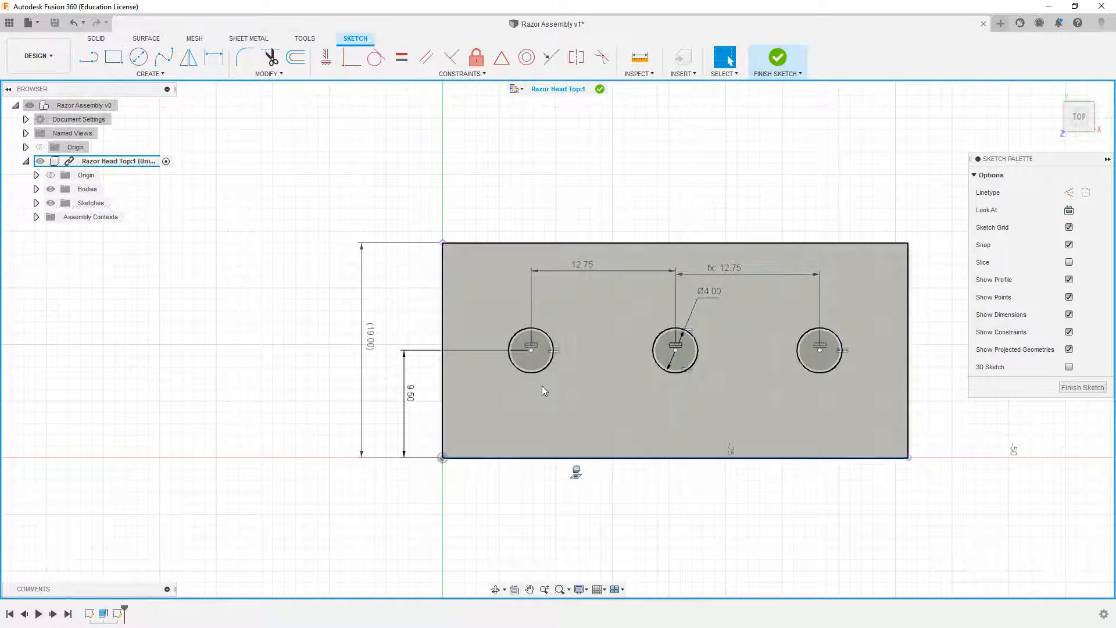
Dimension the left circle's center 7.875 mm horizontally from the block's lower-left corner and finish the sketch
{"action": "key", "text": "d"}
{"action": "left_click", "coordinate": [531, 350]}
{"action": "left_click", "coordinate": [442, 458]}
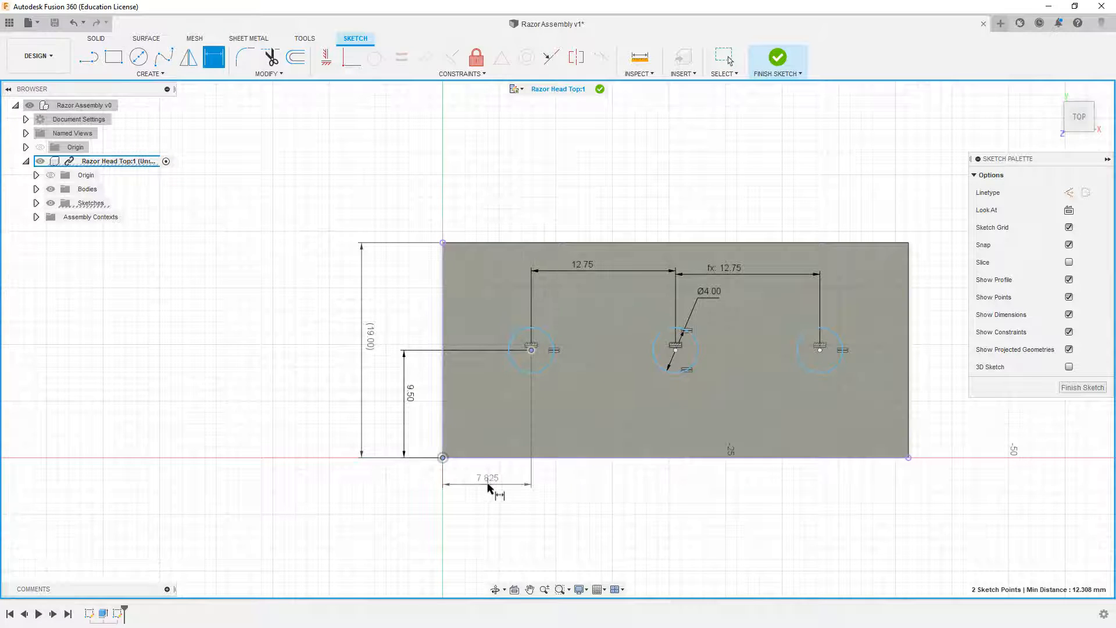
{"action": "left_click", "coordinate": [489, 488]}
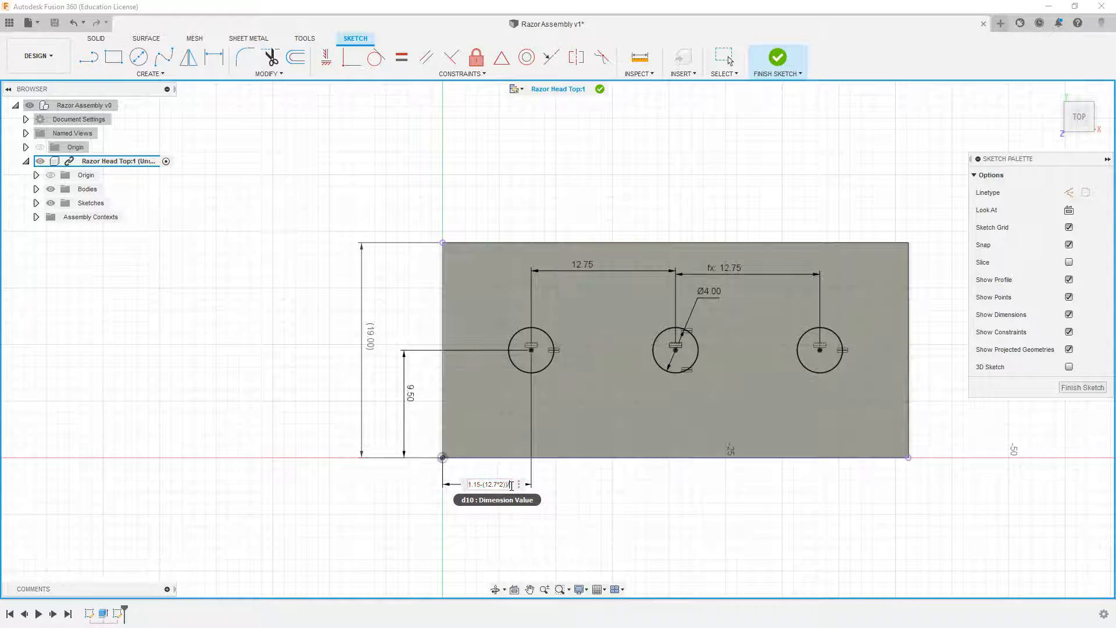
{"action": "key", "text": "Return"}
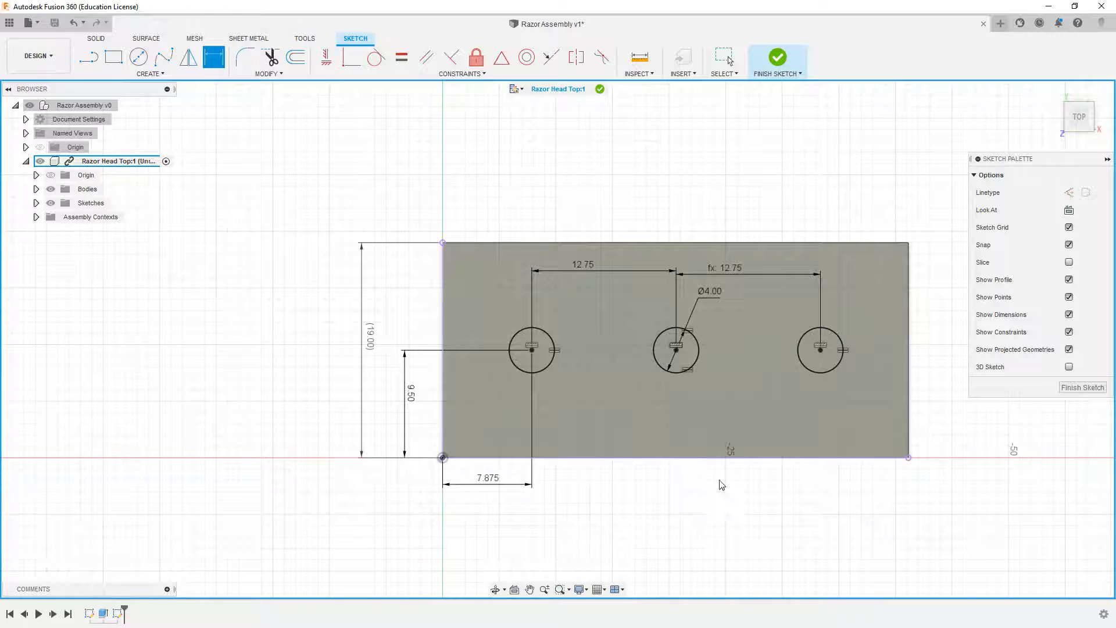
{"action": "key", "text": "Escape"}
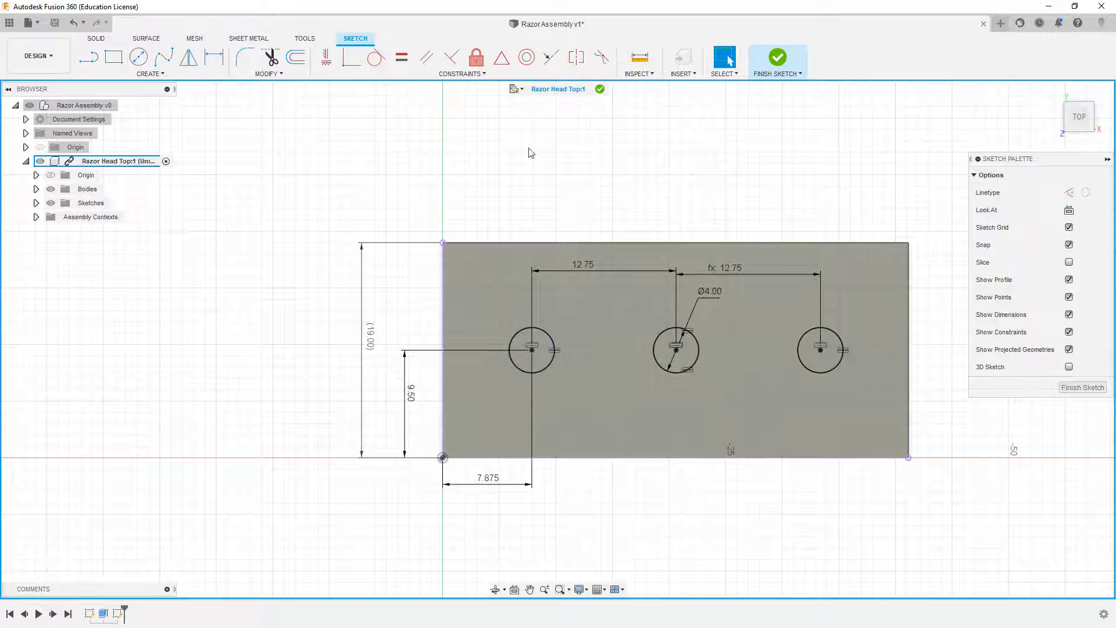
{"action": "left_click", "coordinate": [749, 67]}
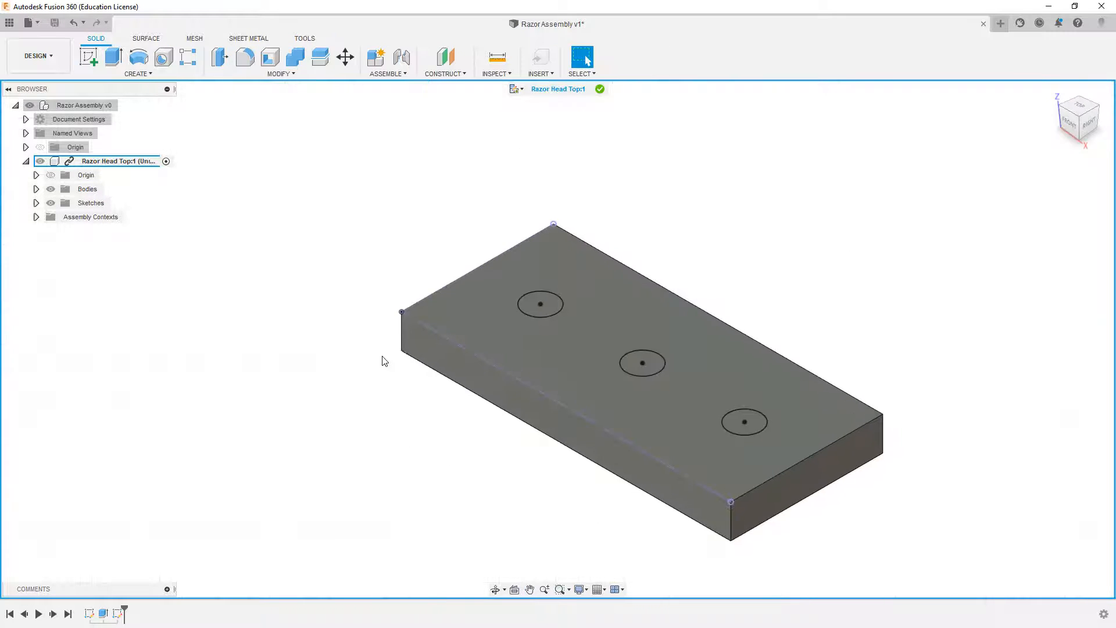
Start a sketch on the block's right end face and draw a three-point arc between its upper corners, bulging down to the bottom edge
{"action": "left_click", "coordinate": [1088, 122]}
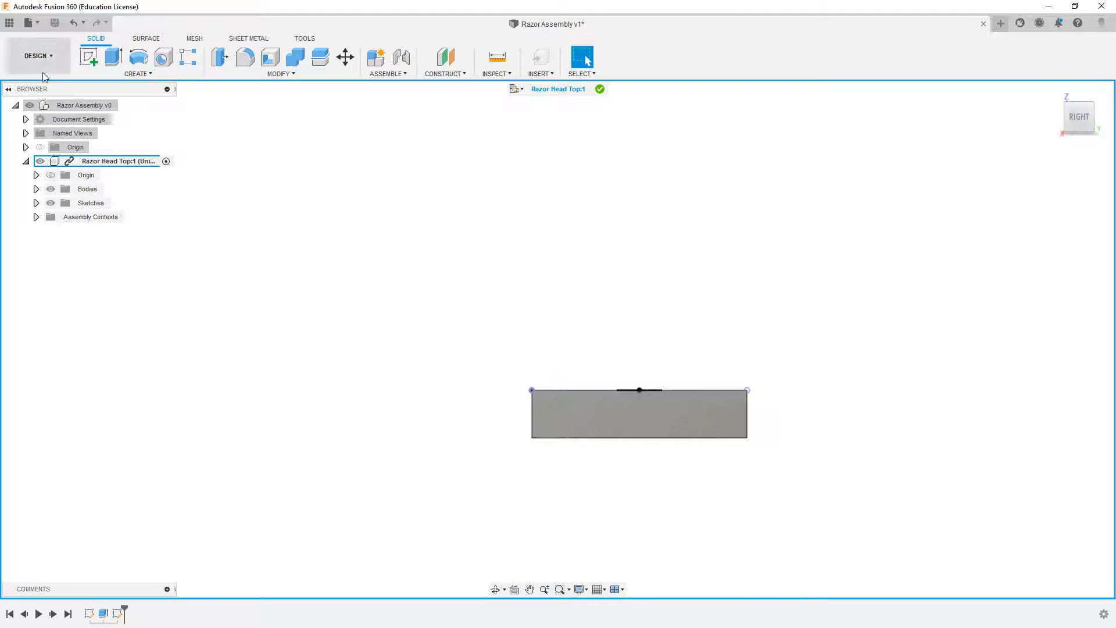
{"action": "left_click", "coordinate": [90, 57]}
{"action": "left_click", "coordinate": [629, 417]}
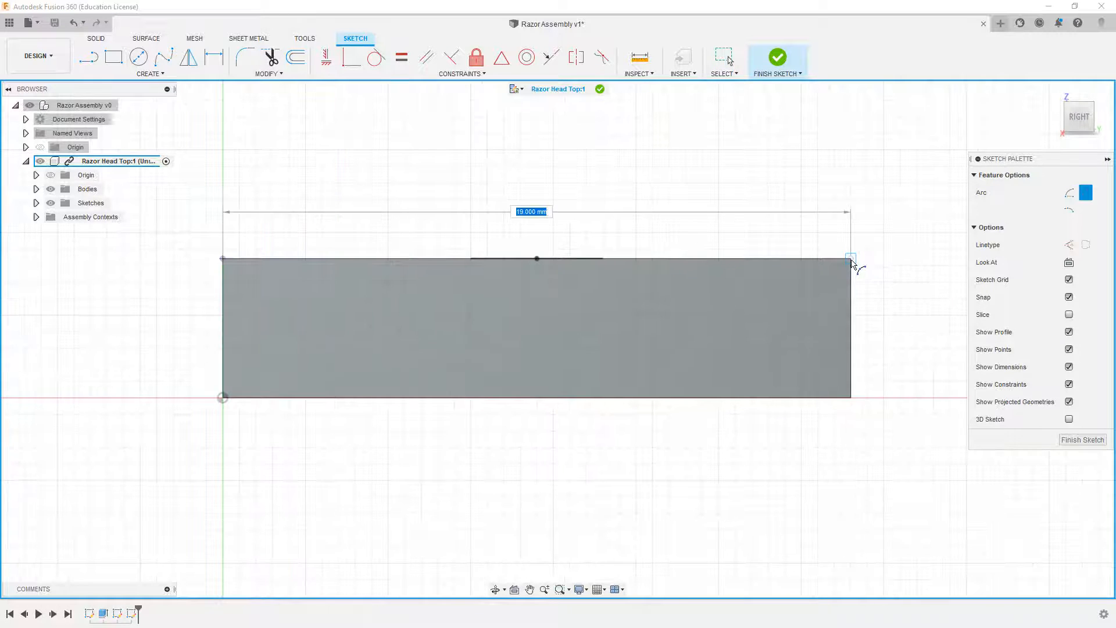
{"action": "left_click", "coordinate": [851, 259]}
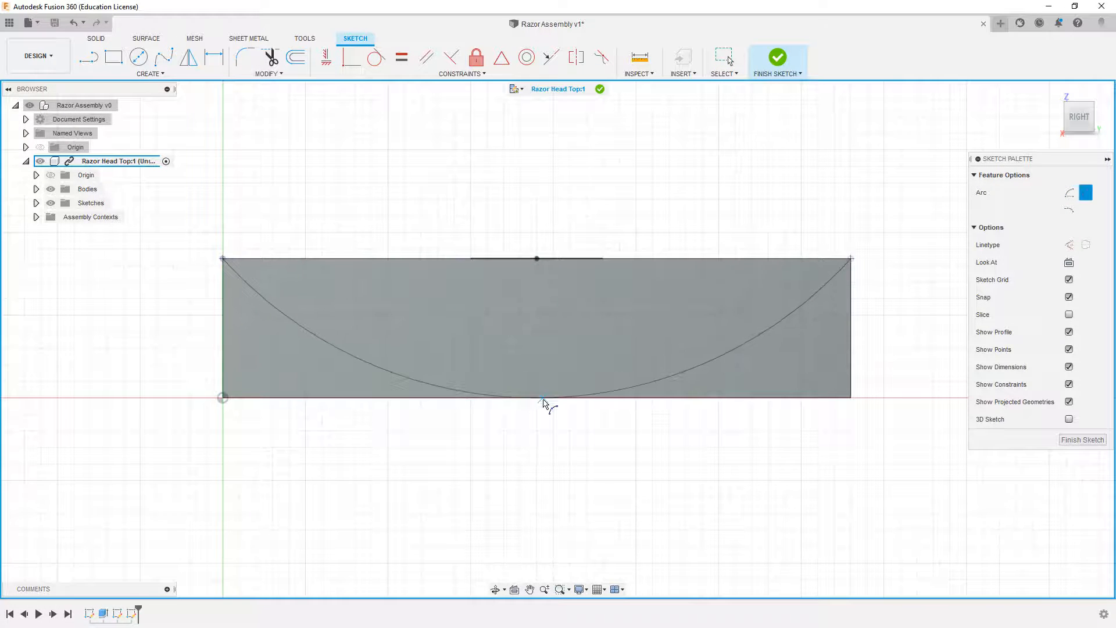
{"action": "left_click", "coordinate": [530, 399]}
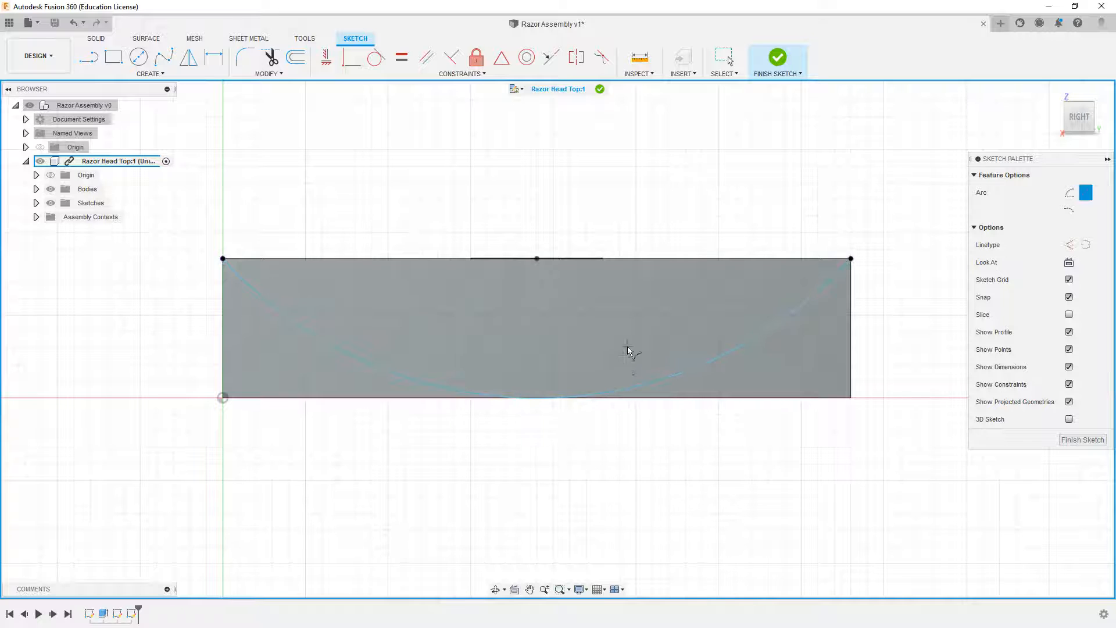
{"action": "key", "text": "Escape"}
Make the large arc tangent to the block's bottom edge and add a driven radius dimension to it
{"action": "left_click_drag", "start_coordinate": [615, 391], "coordinate": [615, 383]}
{"action": "left_click", "coordinate": [376, 57]}
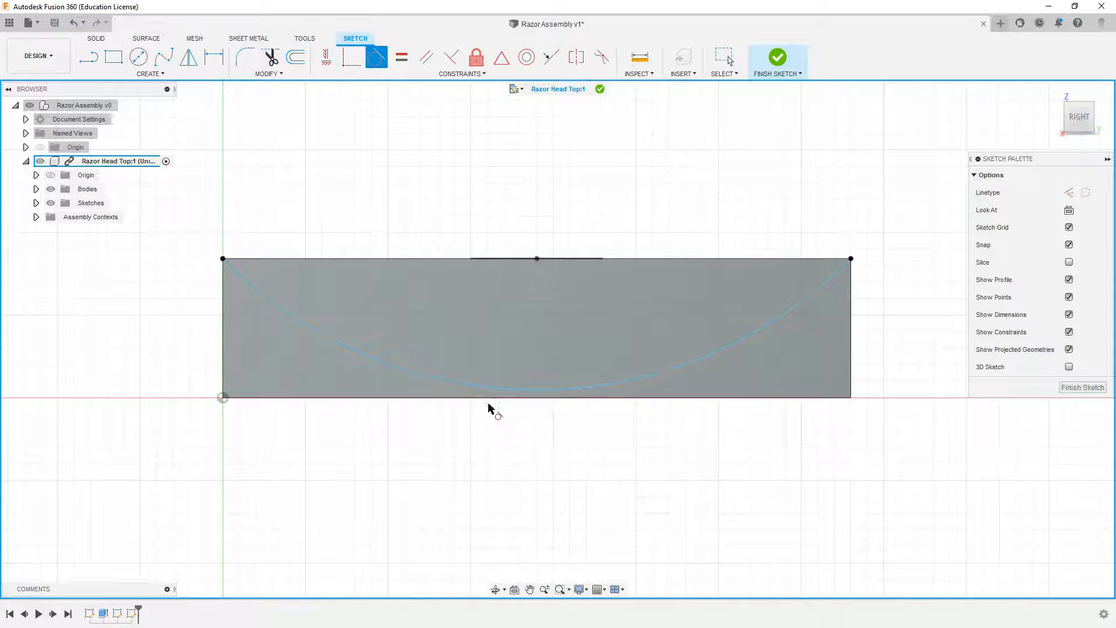
{"action": "left_click", "coordinate": [502, 397]}
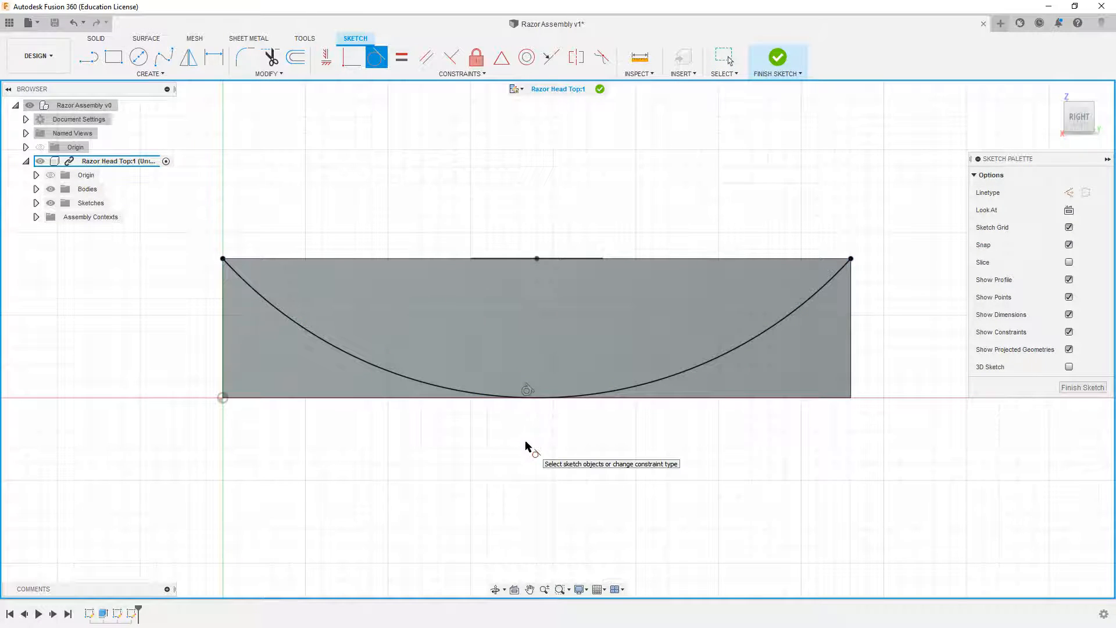
{"action": "key", "text": "d"}
{"action": "left_click", "coordinate": [473, 392]}
{"action": "left_click", "coordinate": [383, 447]}
{"action": "left_click", "coordinate": [636, 332]}
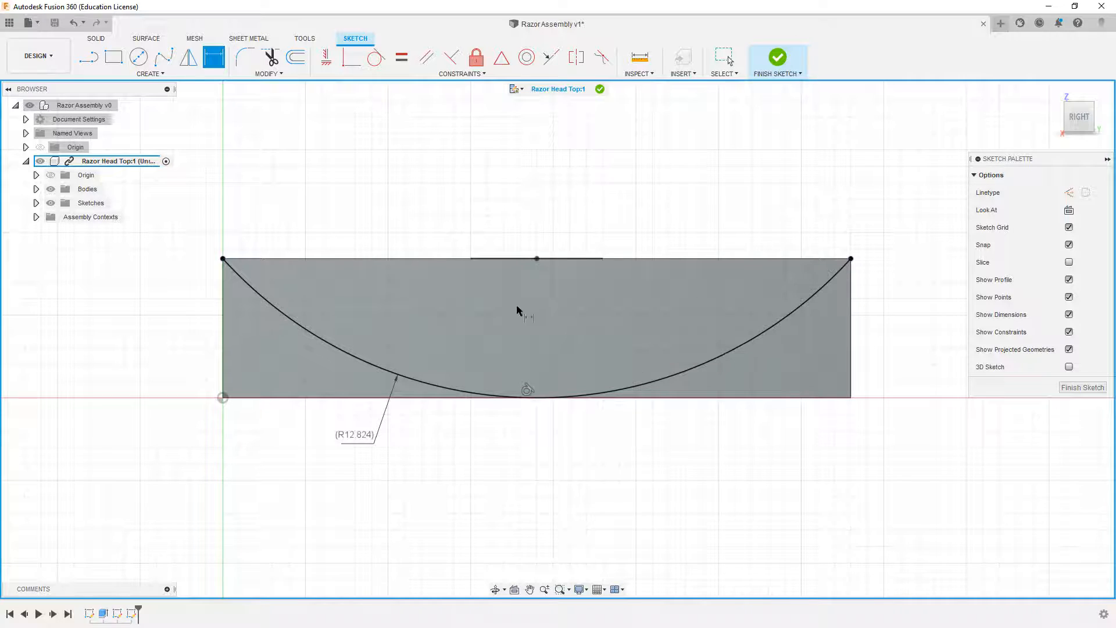
Draw three connected lines inside the arc: a horizontal base with a segment sloping up and outward at each end
{"action": "middle_click_drag", "start_coordinate": [518, 295], "coordinate": [484, 326]}
{"action": "key", "text": "l"}
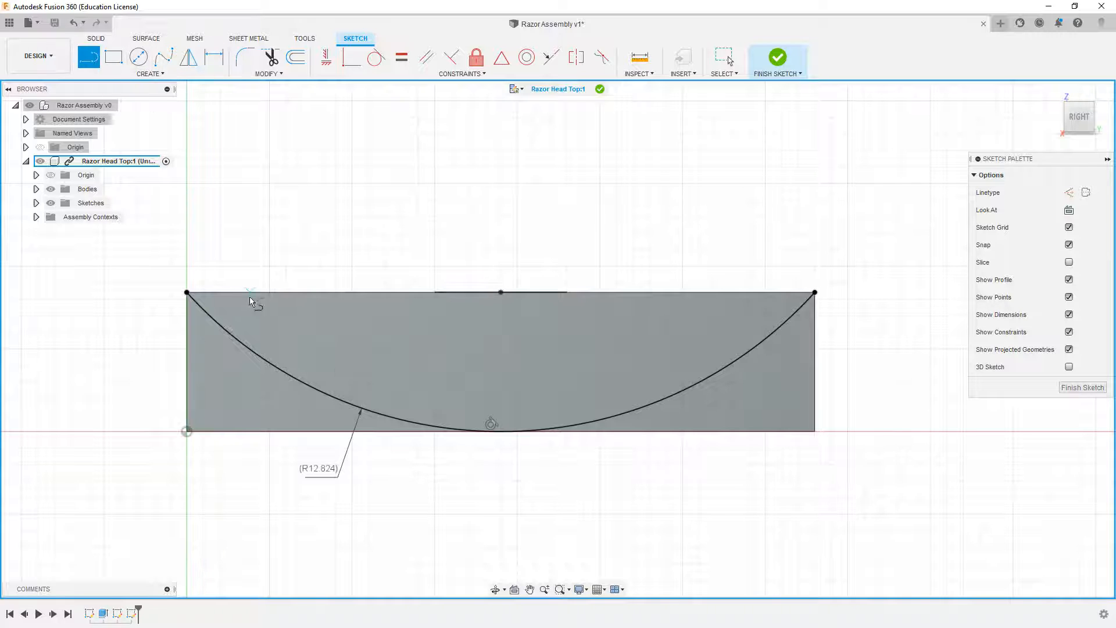
{"action": "scroll", "coordinate": [524, 286], "scroll_direction": "up", "scroll_amount": 2}
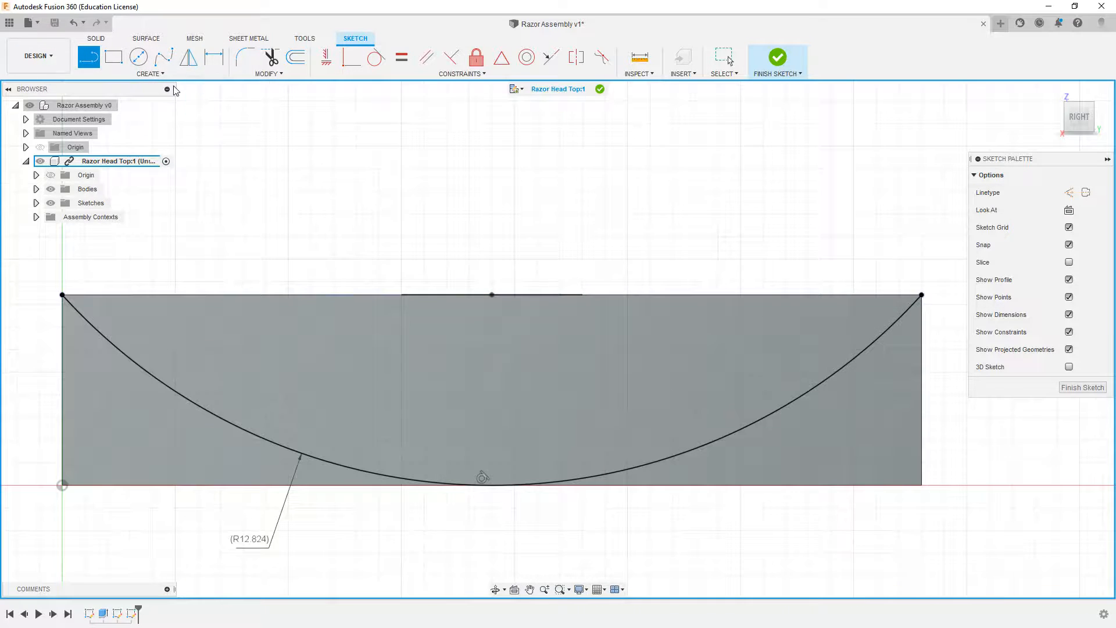
{"action": "left_click", "coordinate": [323, 340]}
{"action": "left_click", "coordinate": [717, 340]}
{"action": "key", "text": "Escape"}
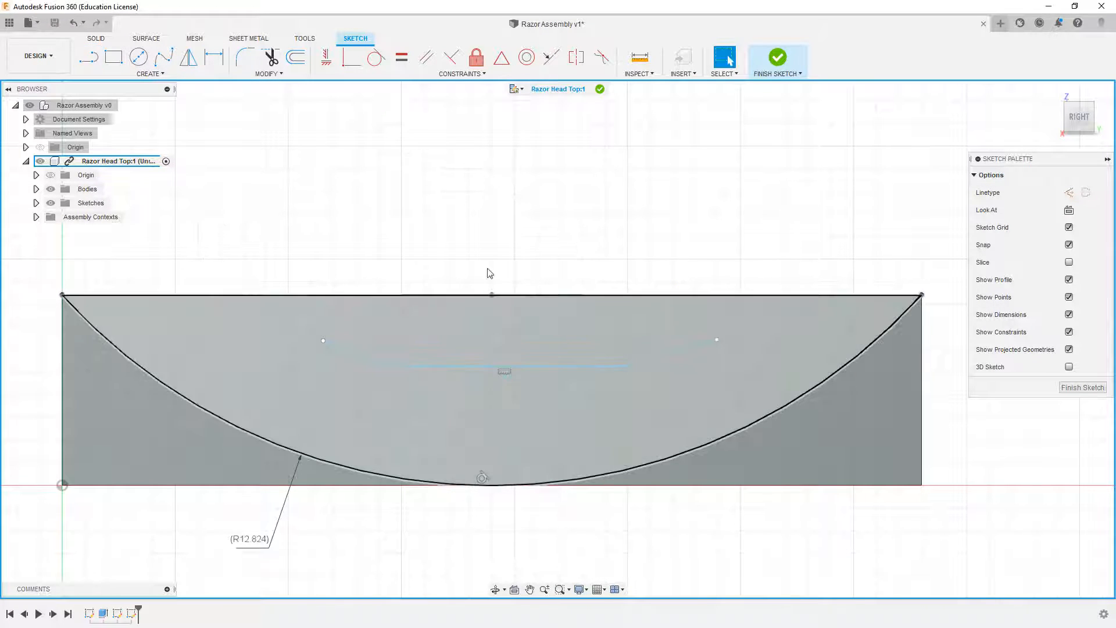
Dimension the horizontal base line's length as 7.5 mm
{"action": "key", "text": "d"}
{"action": "left_click", "coordinate": [509, 366]}
{"action": "left_click", "coordinate": [523, 345]}
{"action": "type", "text": "7.5"}
{"action": "key", "text": "Return"}
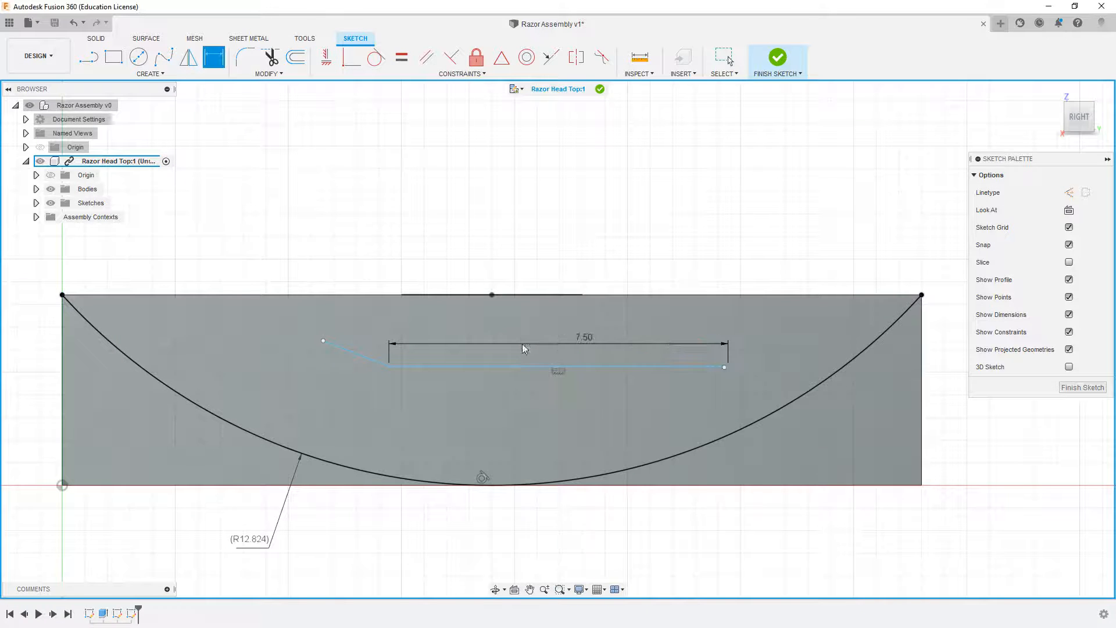
{"action": "key", "text": "Escape"}
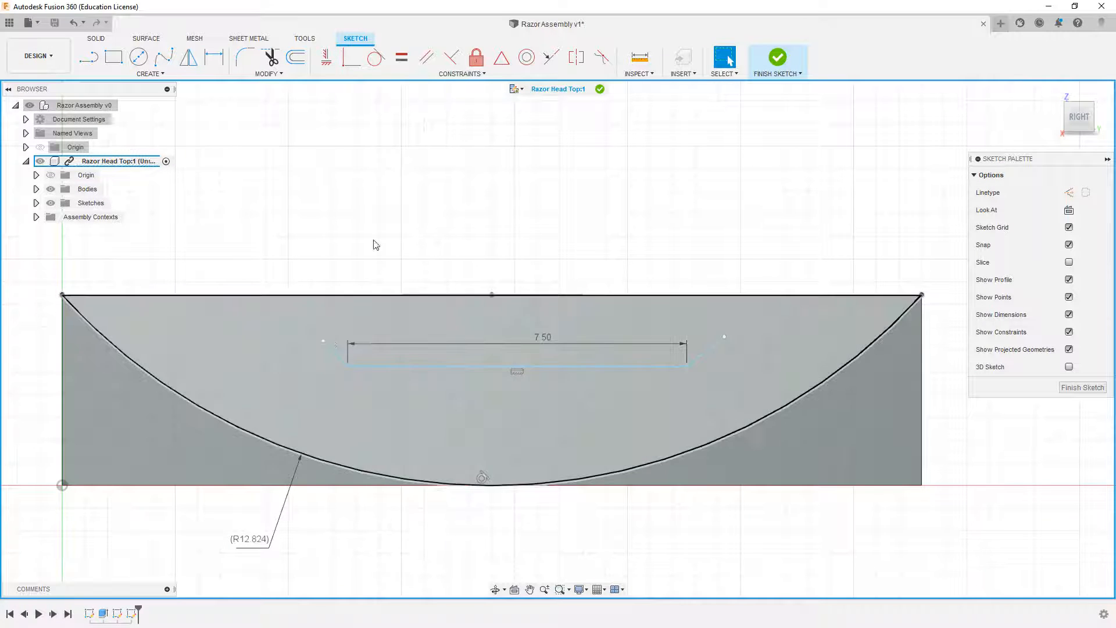
Align the two outer line ends horizontally, then move the profile toward the block's middle and widen its left slope
{"action": "left_click", "coordinate": [327, 57]}
{"action": "left_click", "coordinate": [323, 341]}
{"action": "left_click", "coordinate": [724, 337]}
{"action": "key", "text": "Escape"}
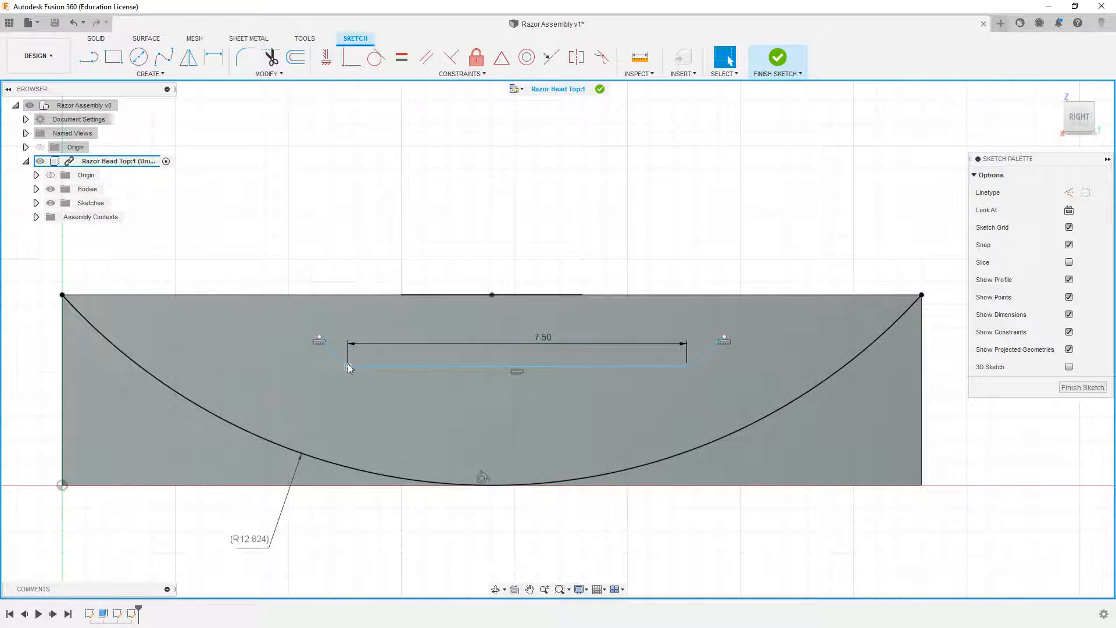
{"action": "left_click", "coordinate": [347, 325]}
{"action": "left_click", "coordinate": [344, 227]}
{"action": "left_click_drag", "start_coordinate": [516, 366], "coordinate": [501, 367]}
{"action": "left_click_drag", "start_coordinate": [319, 336], "coordinate": [266, 327]}
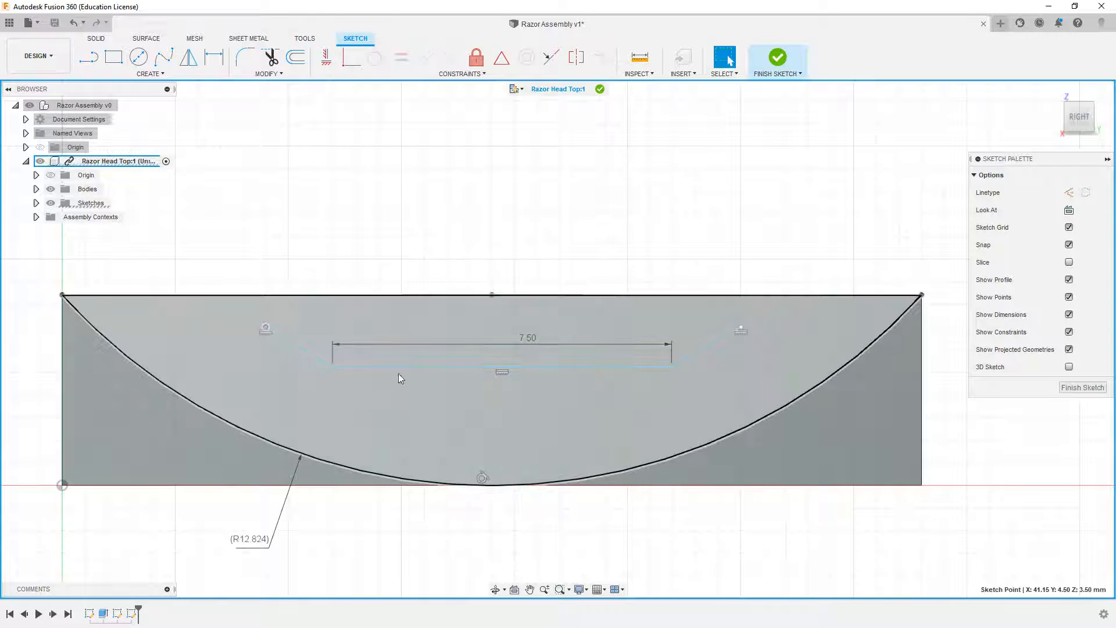
Try to dimension the circle seen edge-on along the block's upper edge
{"action": "key", "text": "d"}
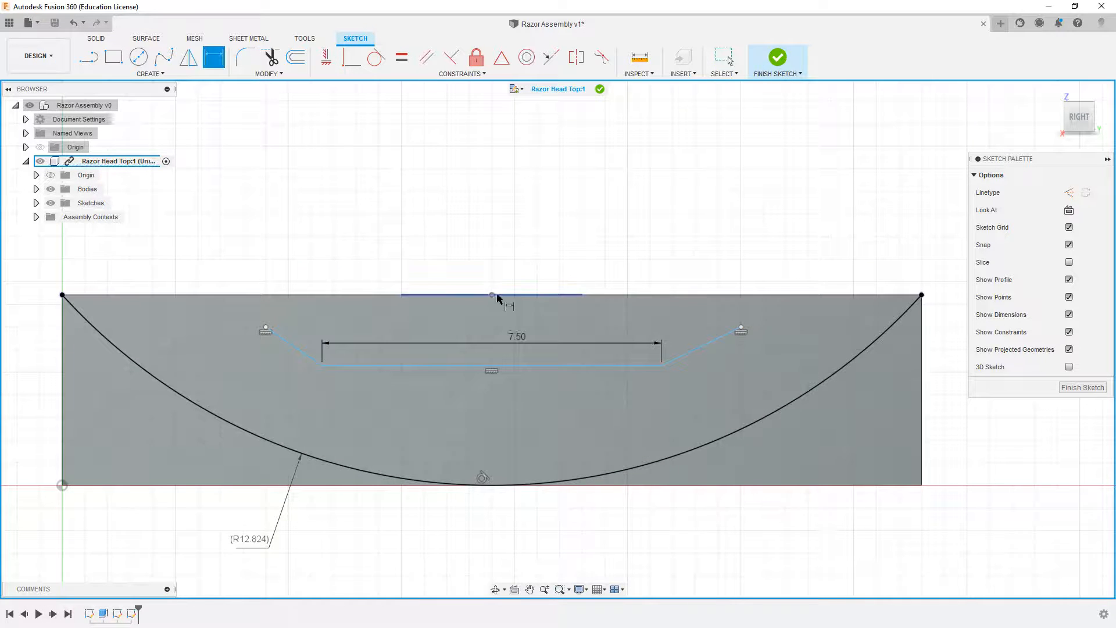
{"action": "left_click", "coordinate": [497, 296]}
{"action": "left_click", "coordinate": [304, 219]}
{"action": "left_click", "coordinate": [662, 336]}
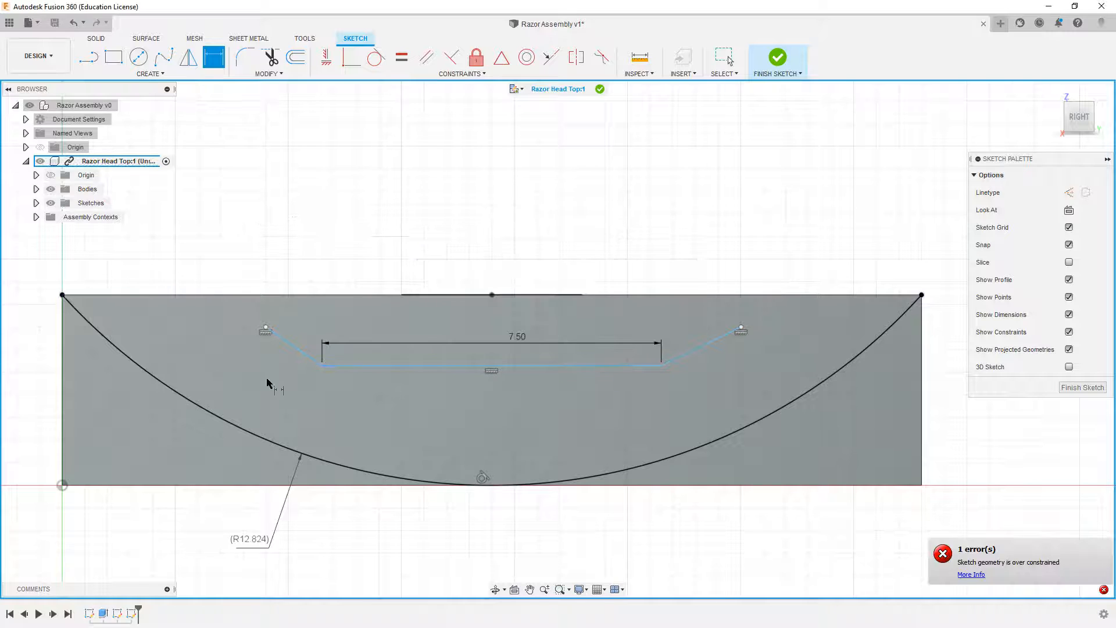
Dimension the base line's left end 5.75 mm horizontally from the block's lower-left corner
{"action": "left_click", "coordinate": [62, 485]}
{"action": "left_click", "coordinate": [322, 365]}
{"action": "left_click", "coordinate": [219, 250]}
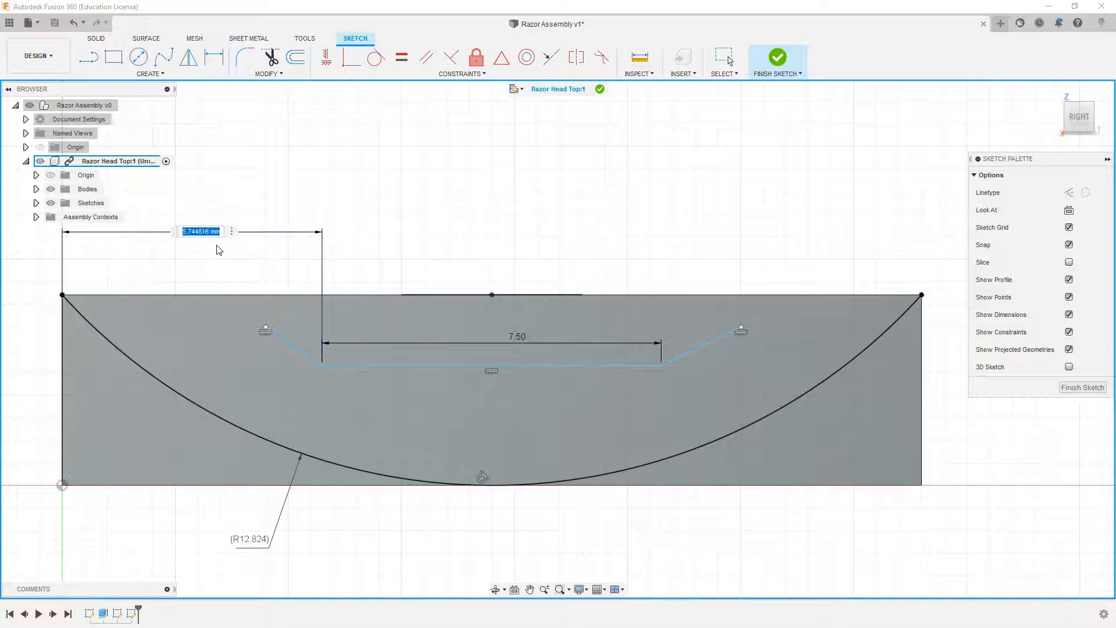
{"action": "type", "text": "71.15"}
{"action": "double_click", "coordinate": [237, 232]}
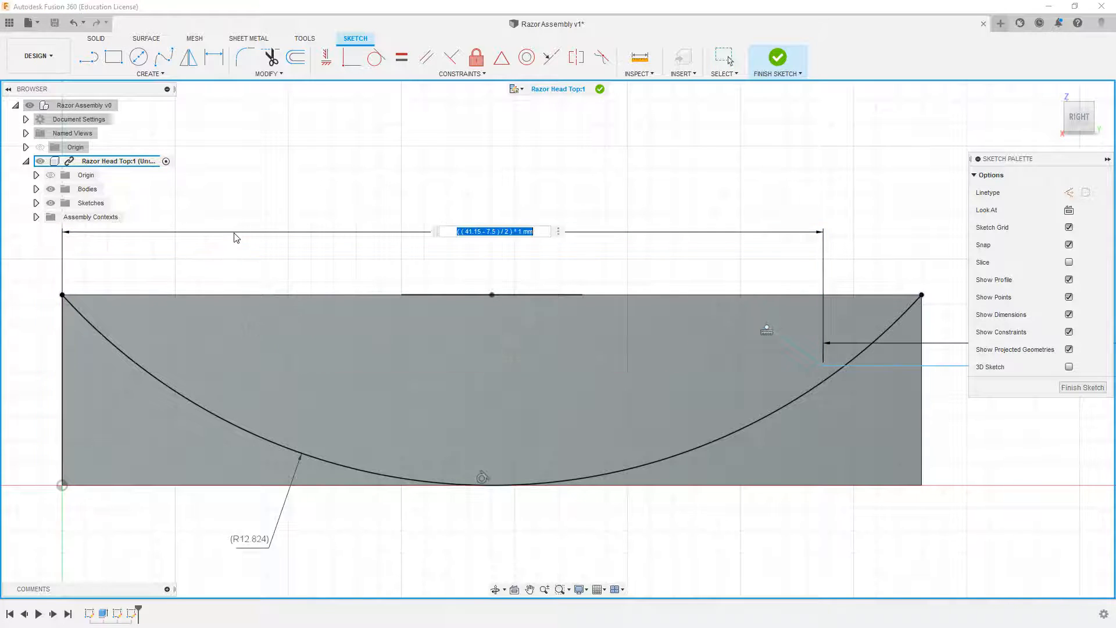
{"action": "left_click", "coordinate": [510, 232]}
{"action": "type", "text": ")"}
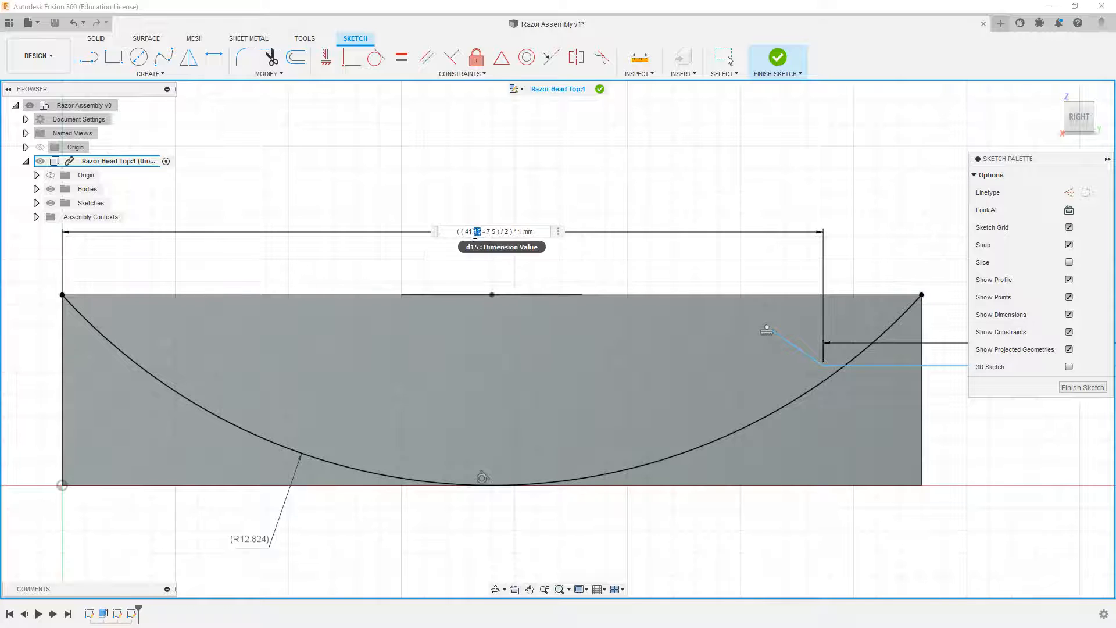
{"action": "key", "text": "Return"}
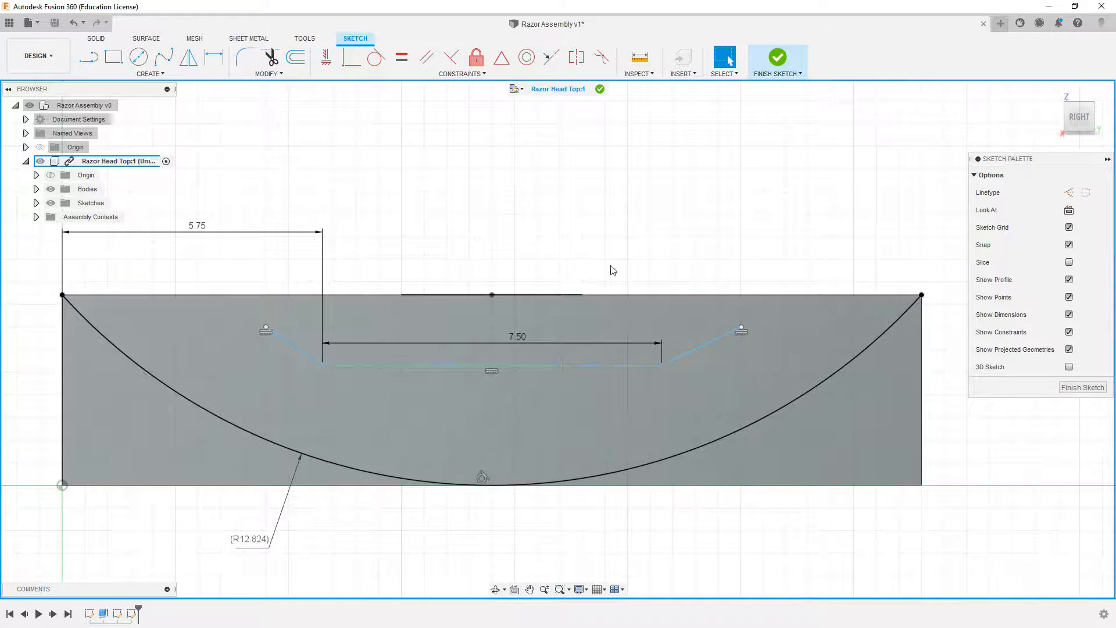
Pull the left slope's end outward and set the angle between that slope and the base line to 145°
{"action": "mouse_move", "coordinate": [267, 330]}
{"action": "left_mouse_down"}
{"action": "mouse_move", "coordinate": [227, 310]}
{"action": "mouse_move", "coordinate": [247, 326]}
{"action": "left_mouse_up"}
{"action": "key", "text": "d"}
{"action": "left_click", "coordinate": [342, 366]}
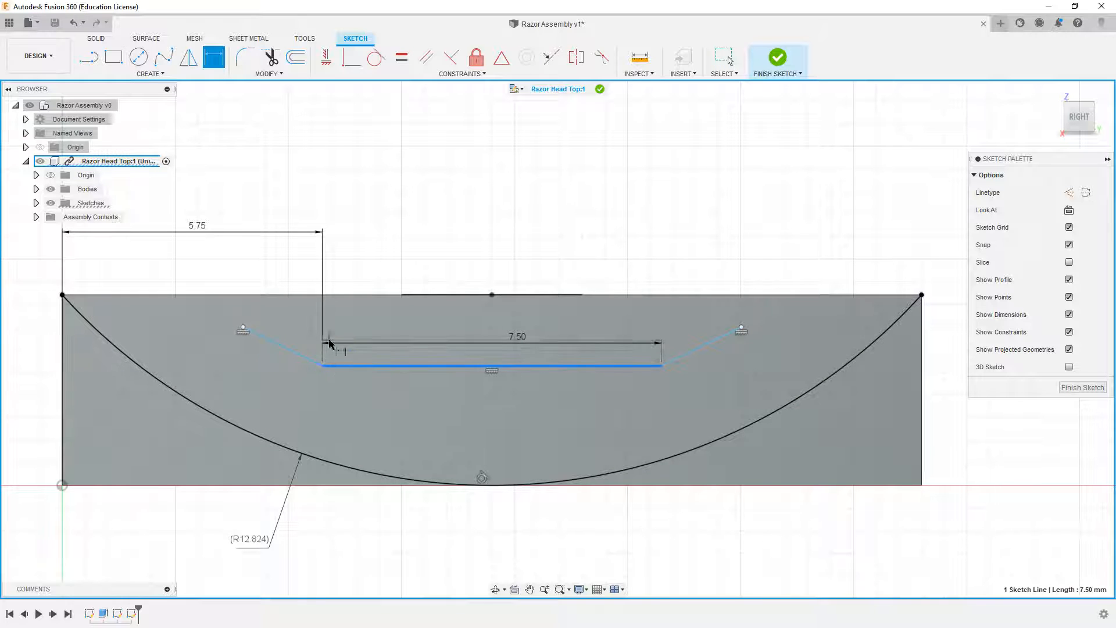
{"action": "left_click", "coordinate": [305, 357]}
{"action": "left_click", "coordinate": [340, 329]}
{"action": "type", "text": "145"}
{"action": "key", "text": "Return"}
Dimension the right slope's angle to the base line by linking it to the left 145° angle, and adjust the right slope's end
{"action": "left_click", "coordinate": [700, 347]}
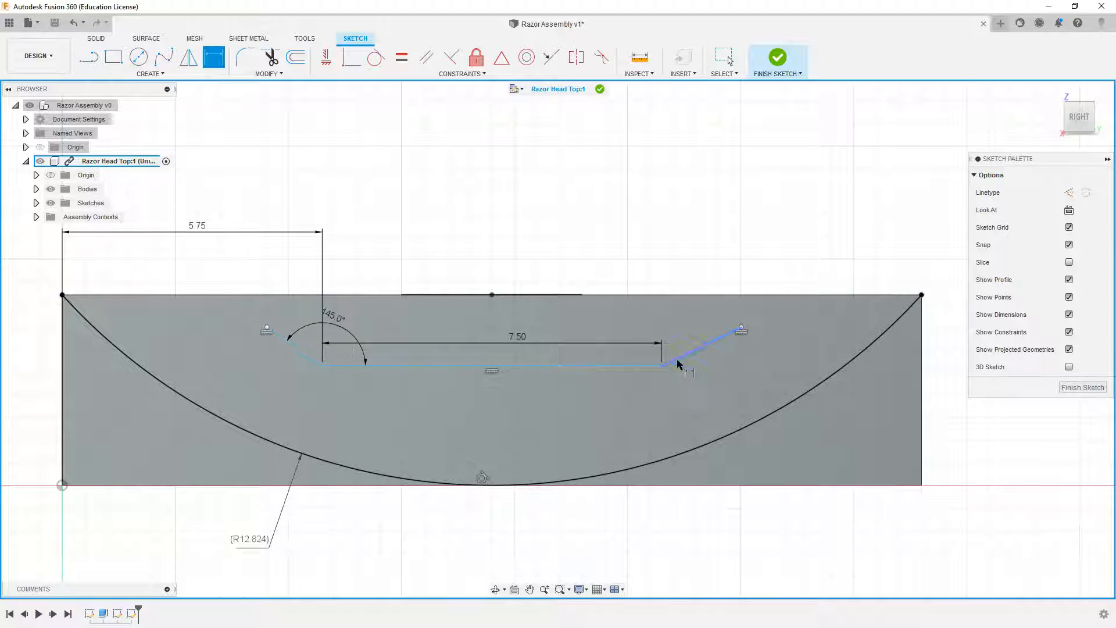
{"action": "left_click", "coordinate": [640, 365]}
{"action": "left_click", "coordinate": [638, 343]}
{"action": "left_click", "coordinate": [340, 320]}
{"action": "key", "text": "Return"}
{"action": "key", "text": "Escape"}
{"action": "mouse_move", "coordinate": [714, 330]}
{"action": "left_mouse_down"}
{"action": "mouse_move", "coordinate": [700, 348]}
{"action": "mouse_move", "coordinate": [724, 329]}
{"action": "left_mouse_up"}
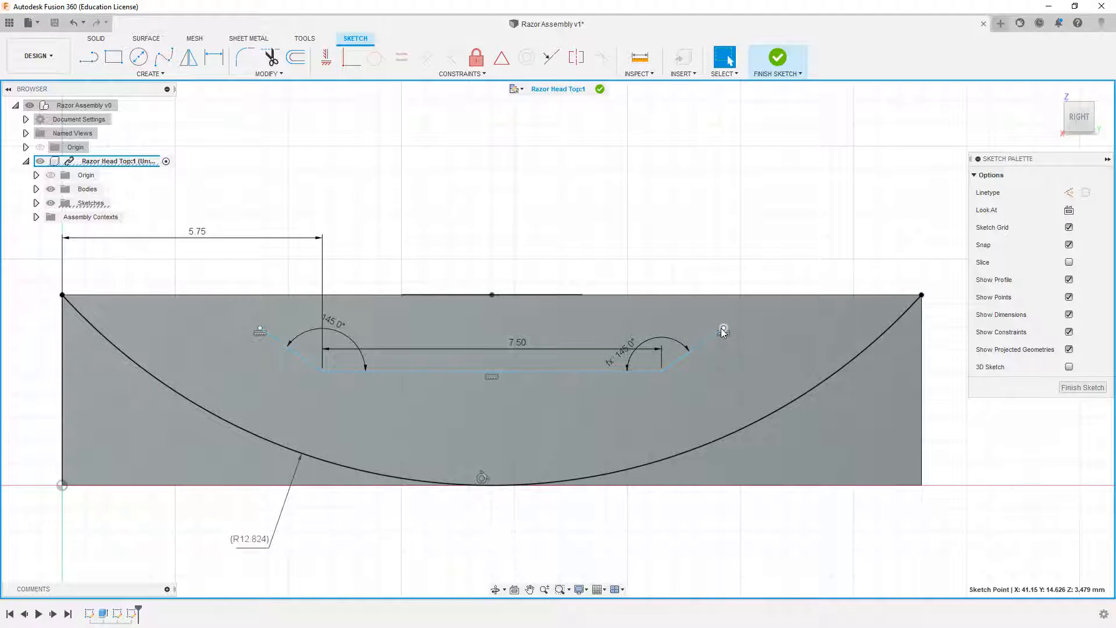
Draw a downward-bulging three-point arc, radius about 9.2 mm, from the left slope's outer end to the block's upper-left corner
{"action": "left_click", "coordinate": [149, 74]}
{"action": "mouse_move", "coordinate": [126, 125]}
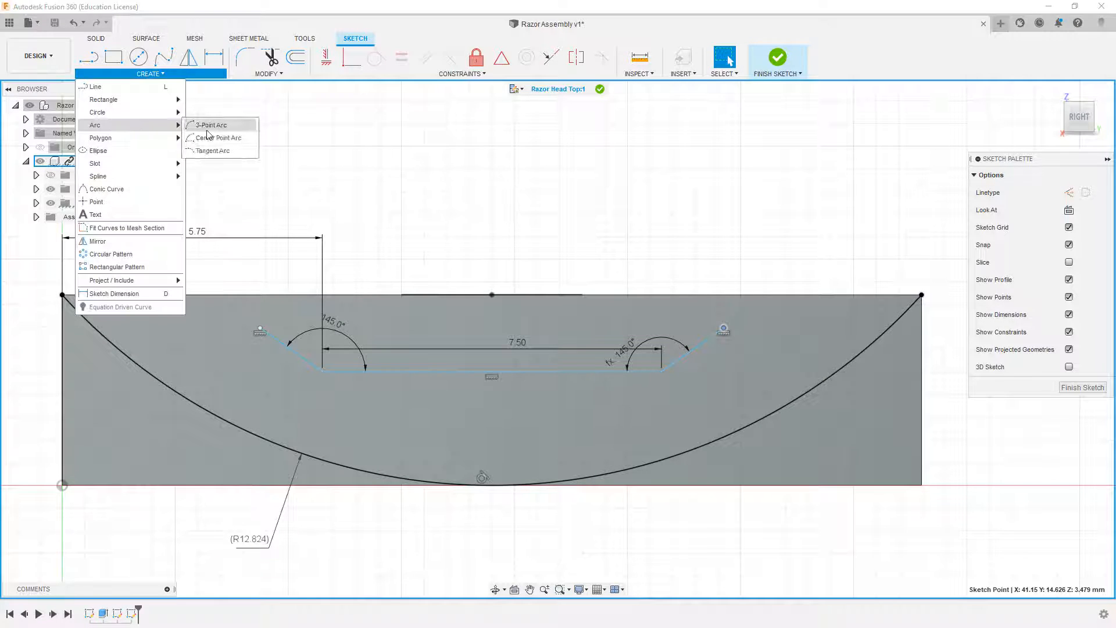
{"action": "left_click", "coordinate": [214, 137]}
{"action": "left_click", "coordinate": [260, 328]}
{"action": "left_click", "coordinate": [61, 293]}
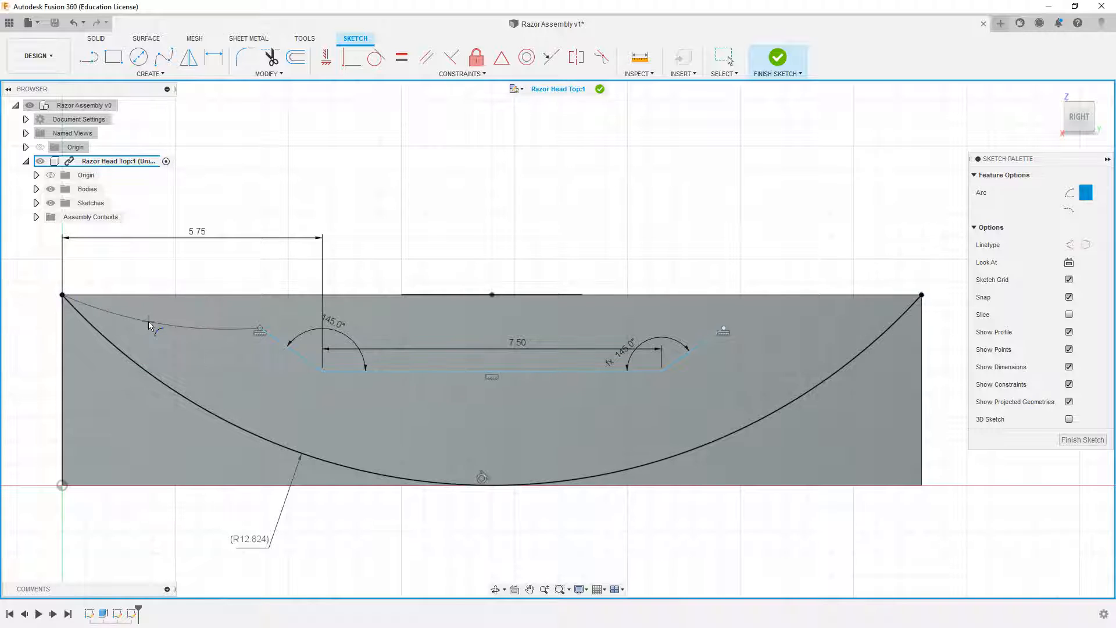
{"action": "left_click", "coordinate": [221, 329]}
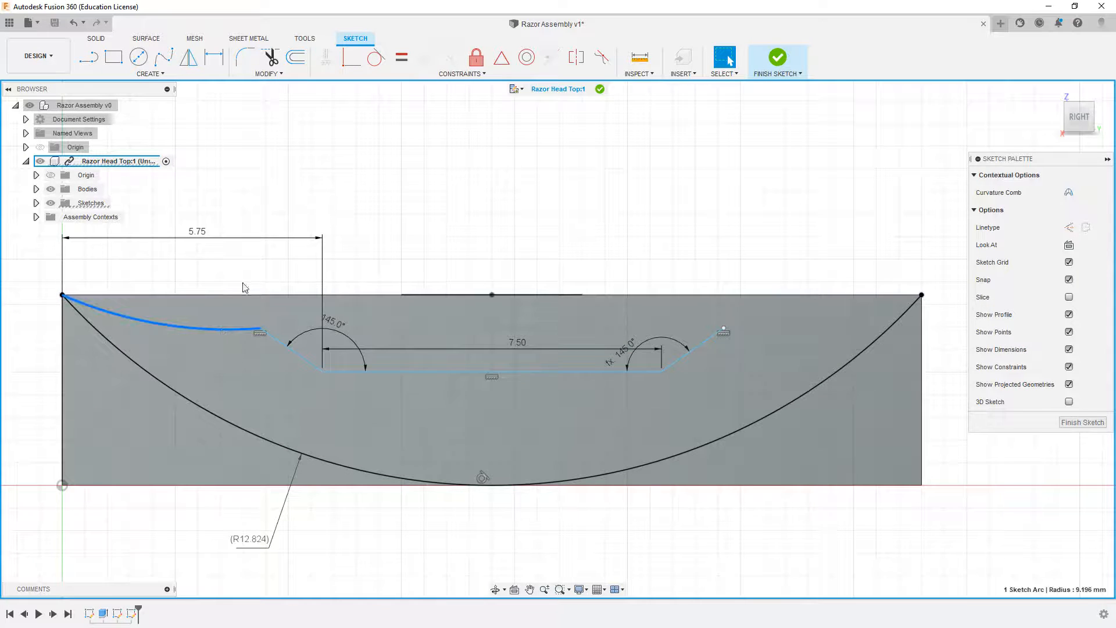
Dimension the left arc's radius as 9.21 mm
{"action": "key", "text": "d"}
{"action": "left_click", "coordinate": [171, 269]}
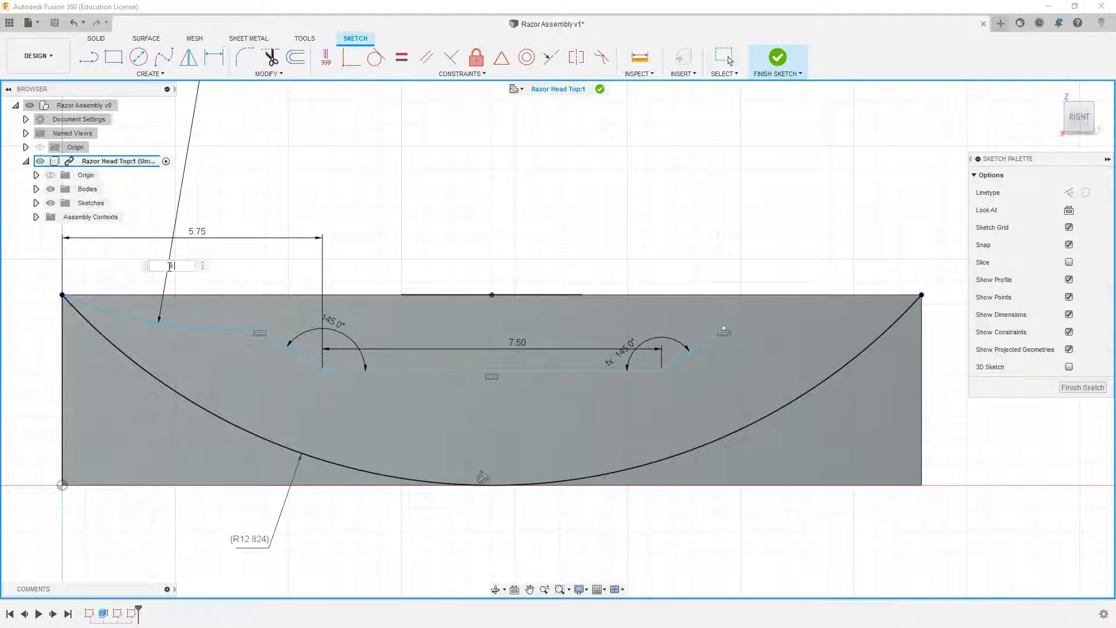
{"action": "key", "text": "Return"}
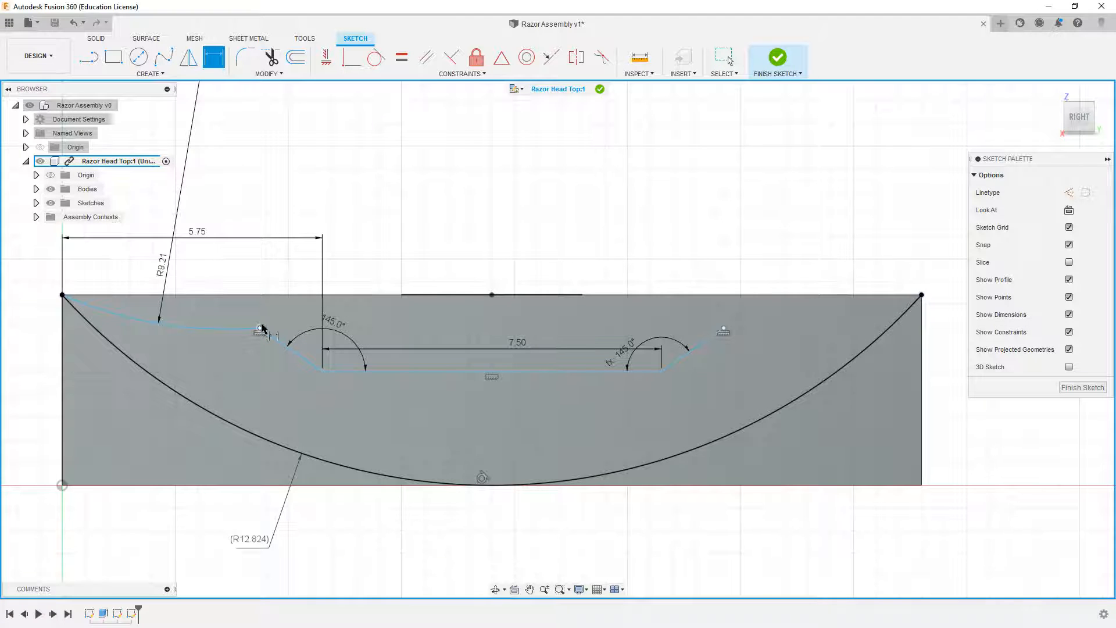
{"action": "key", "text": "Escape"}
Draw a circle above the block's right half and dimension its diameter to match the left arc's 9.21 mm radius
{"action": "left_click", "coordinate": [150, 324]}
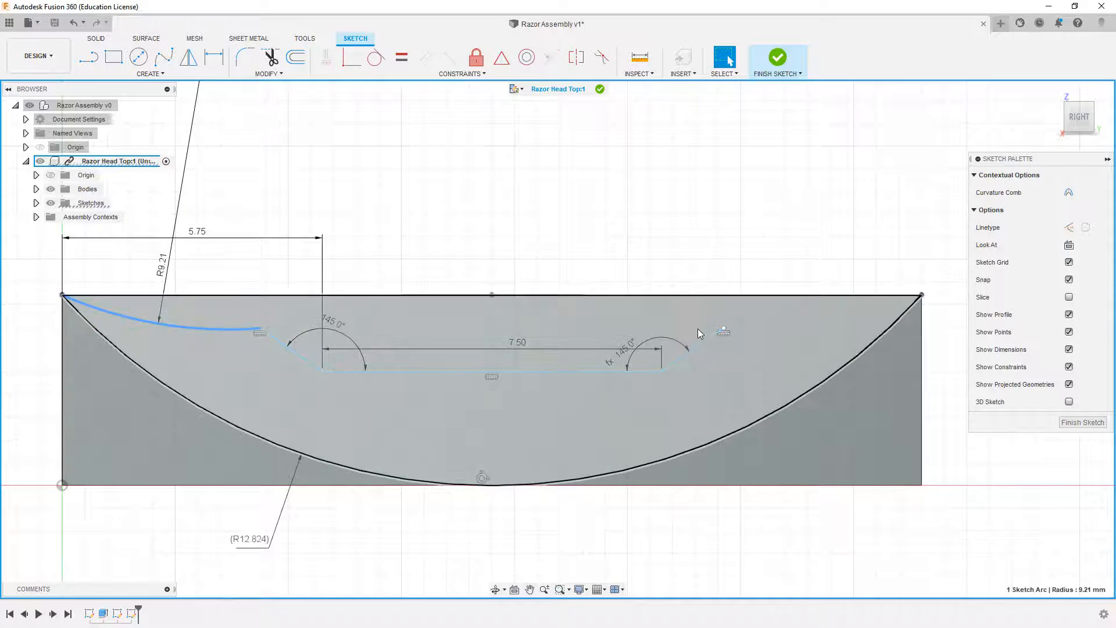
{"action": "middle_click_drag", "start_coordinate": [698, 330], "coordinate": [652, 353]}
{"action": "left_click", "coordinate": [139, 57]}
{"action": "left_click", "coordinate": [626, 223]}
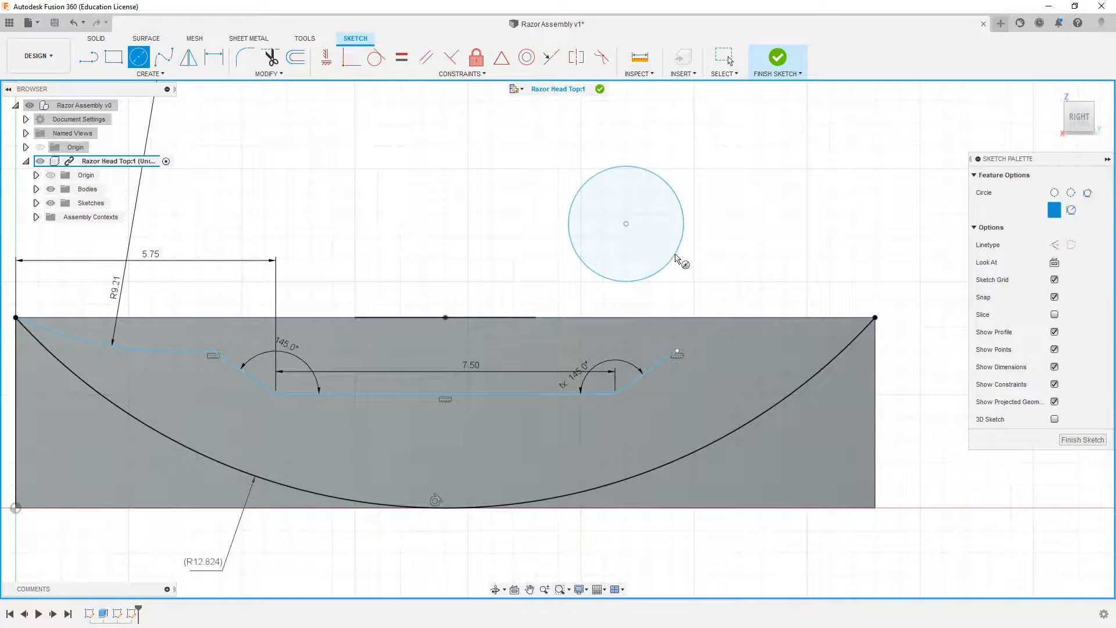
{"action": "key", "text": "d"}
{"action": "left_click", "coordinate": [659, 177]}
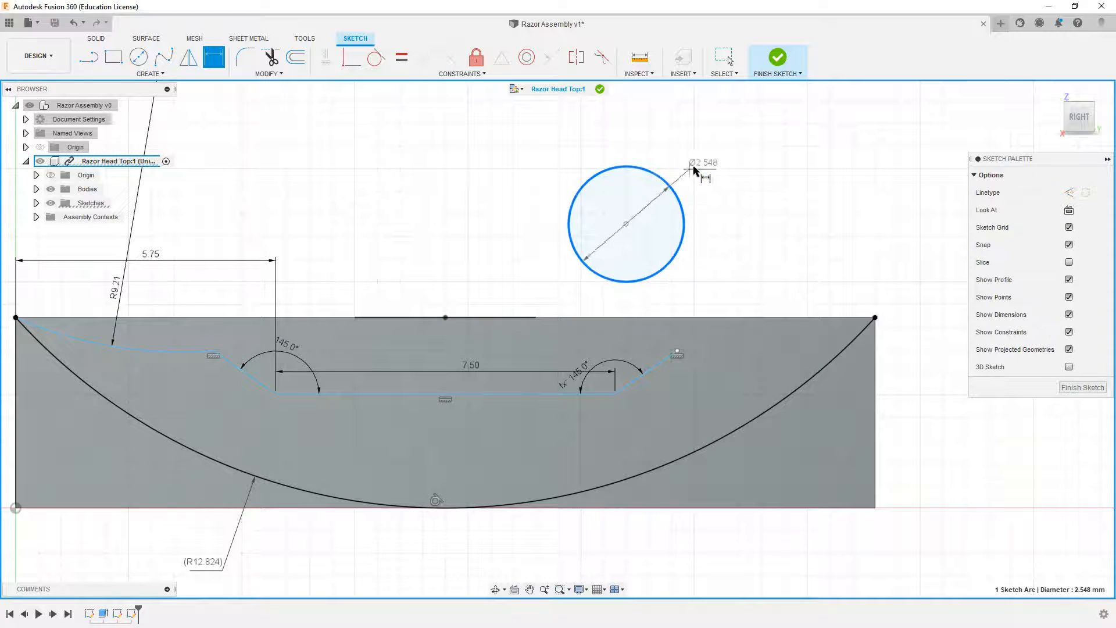
{"action": "left_click", "coordinate": [699, 170]}
{"action": "key", "text": "Return"}
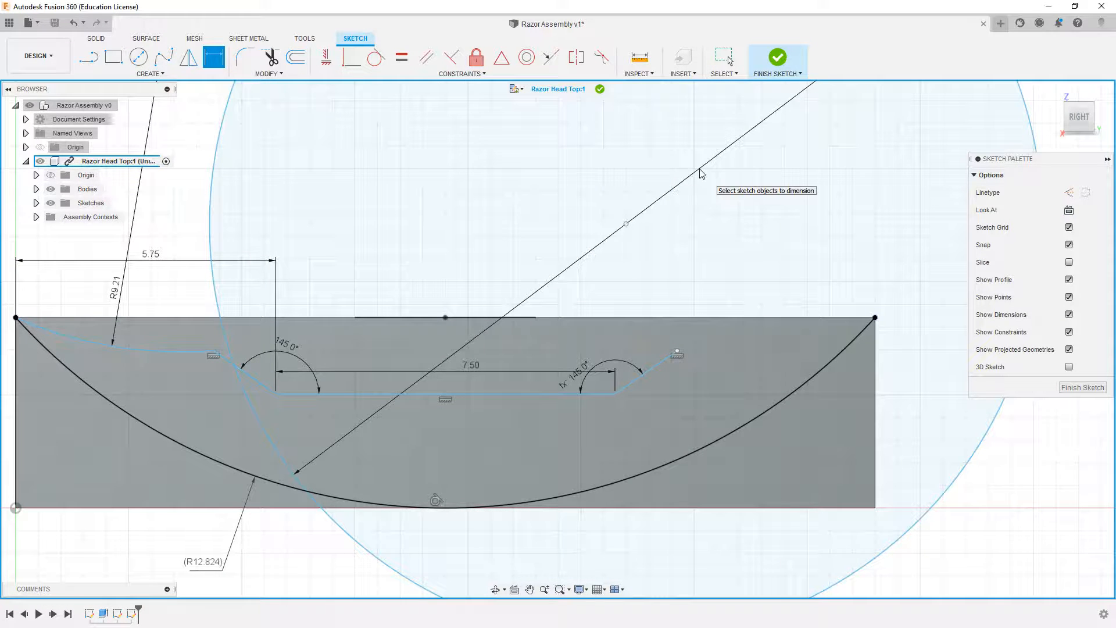
Make the circle coincident with the right slope's outer end and the block's upper-right corner
{"action": "left_click", "coordinate": [462, 74]}
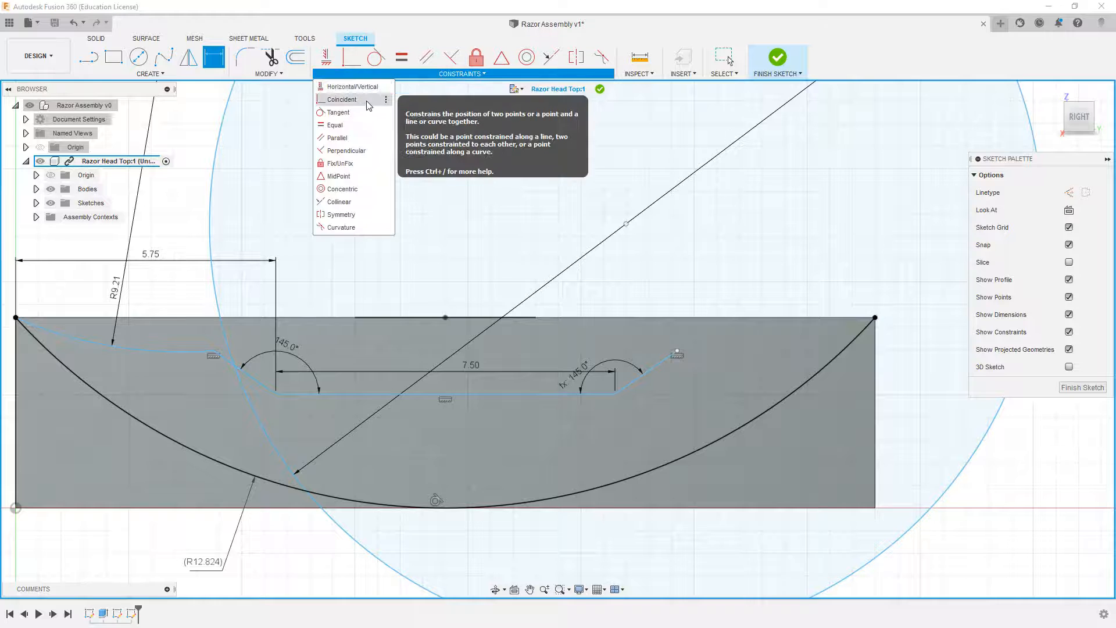
{"action": "left_click", "coordinate": [349, 89]}
{"action": "left_click", "coordinate": [250, 406]}
{"action": "left_click", "coordinate": [678, 353]}
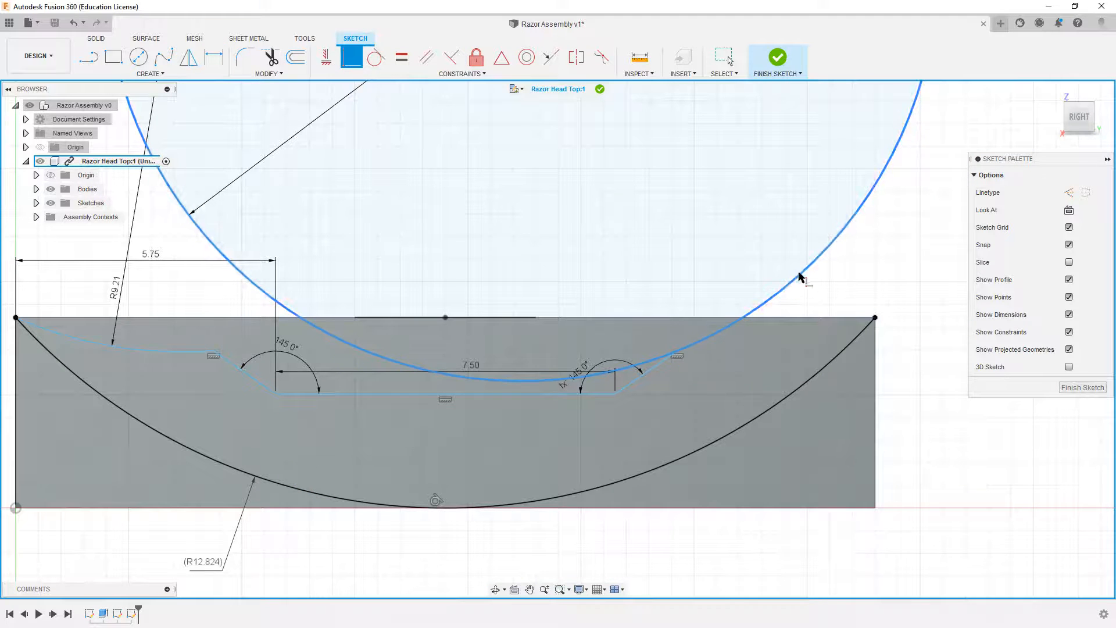
{"action": "left_click", "coordinate": [876, 319]}
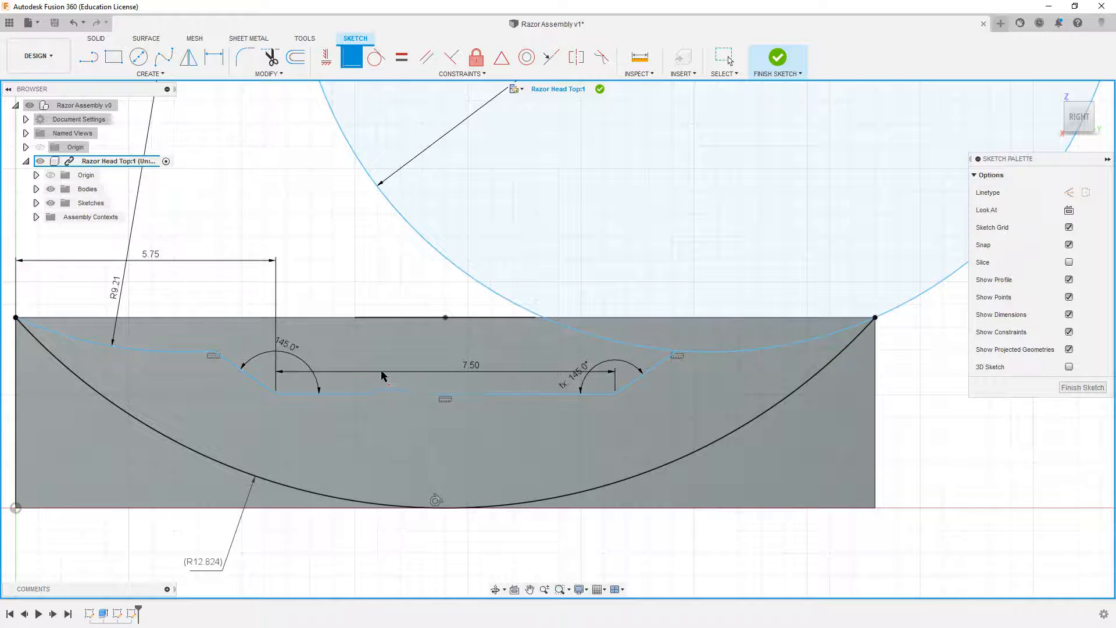
{"action": "key", "text": "Escape"}
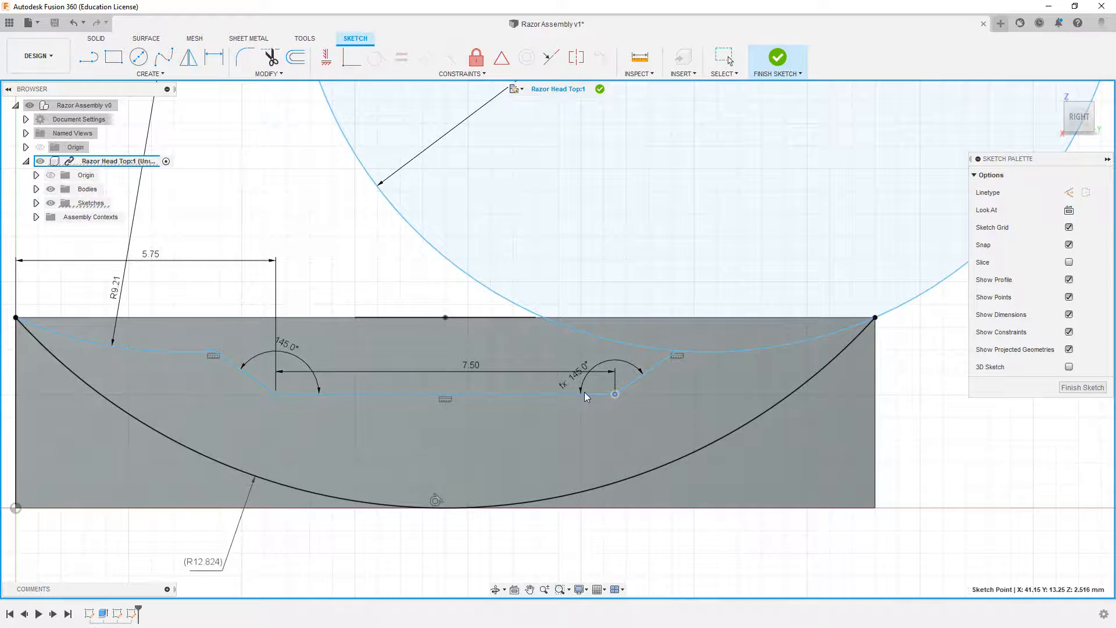
Cut away the four regions surrounding the curved cross-section by extruding them to the block's far end
{"action": "left_click", "coordinate": [766, 366]}
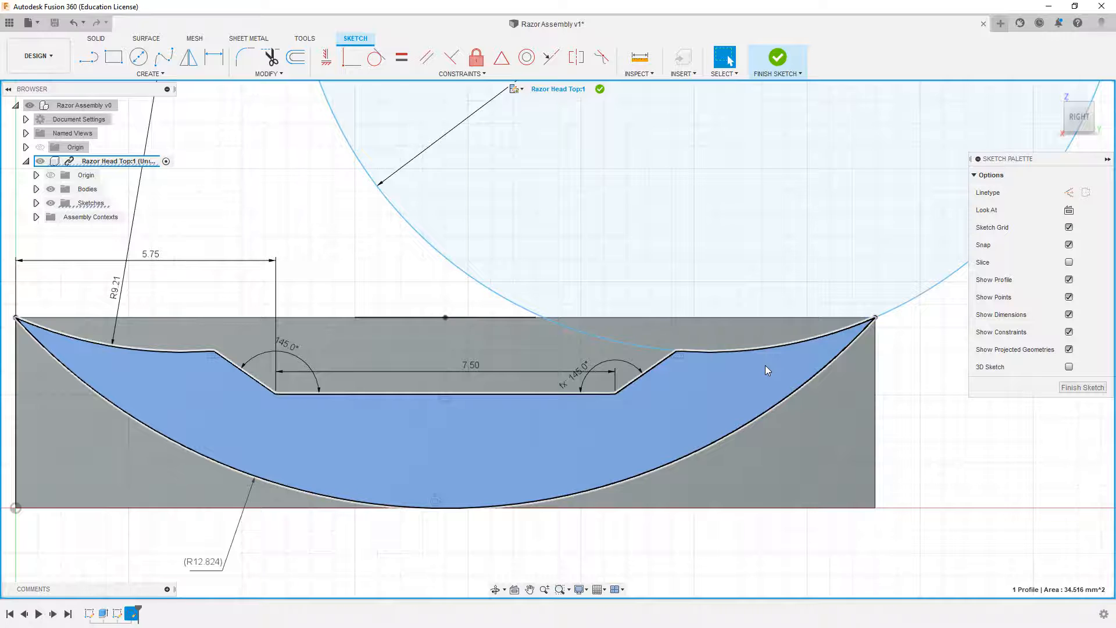
{"action": "key", "text": "e"}
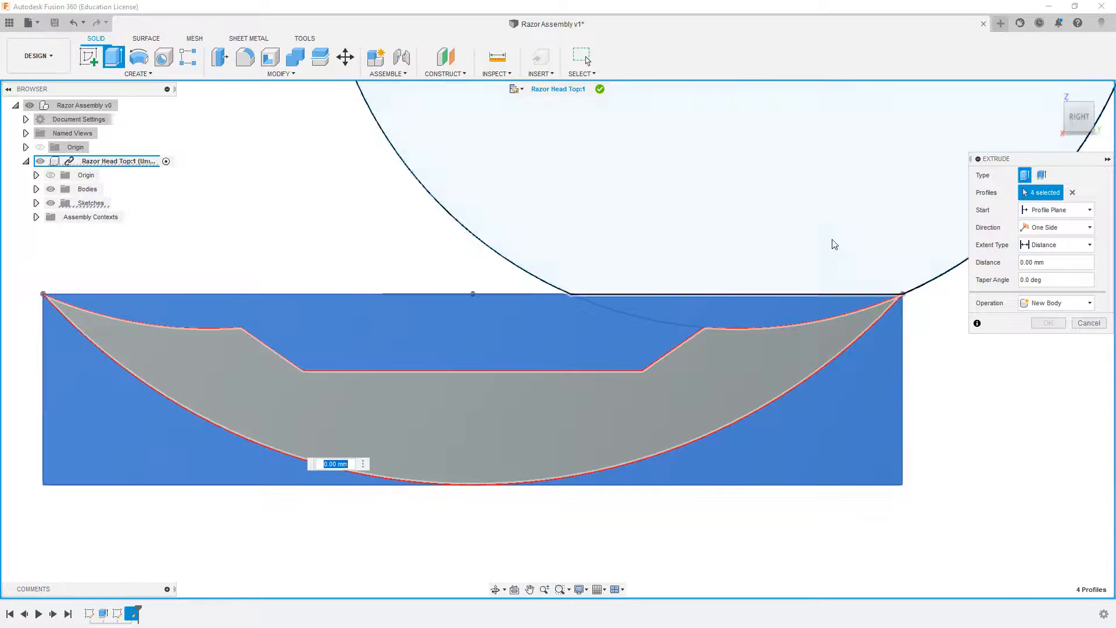
{"action": "left_click", "coordinate": [1089, 245]}
{"action": "left_click", "coordinate": [1046, 273]}
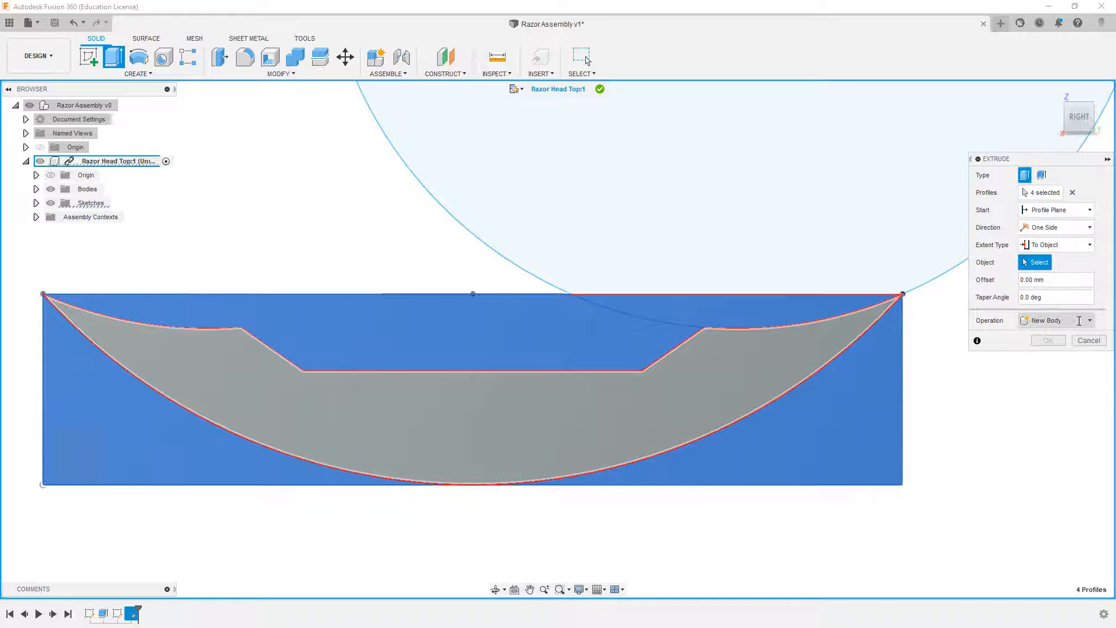
{"action": "left_click", "coordinate": [1079, 321]}
{"action": "left_click", "coordinate": [1065, 348]}
{"action": "left_click", "coordinate": [1066, 104]}
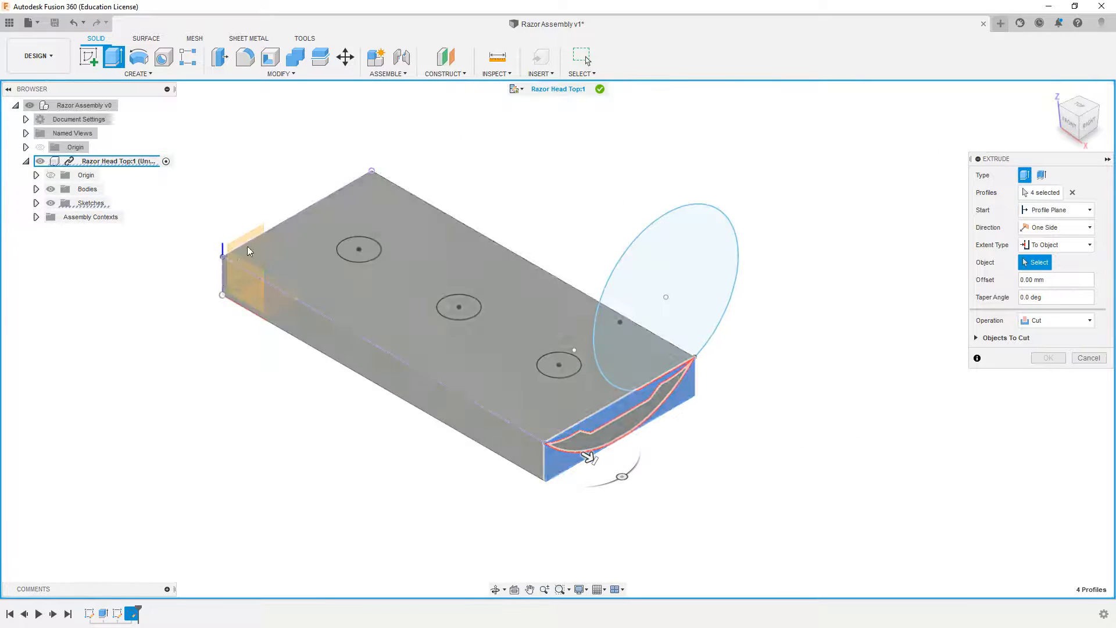
{"action": "left_click", "coordinate": [249, 250]}
{"action": "left_click", "coordinate": [1048, 358]}
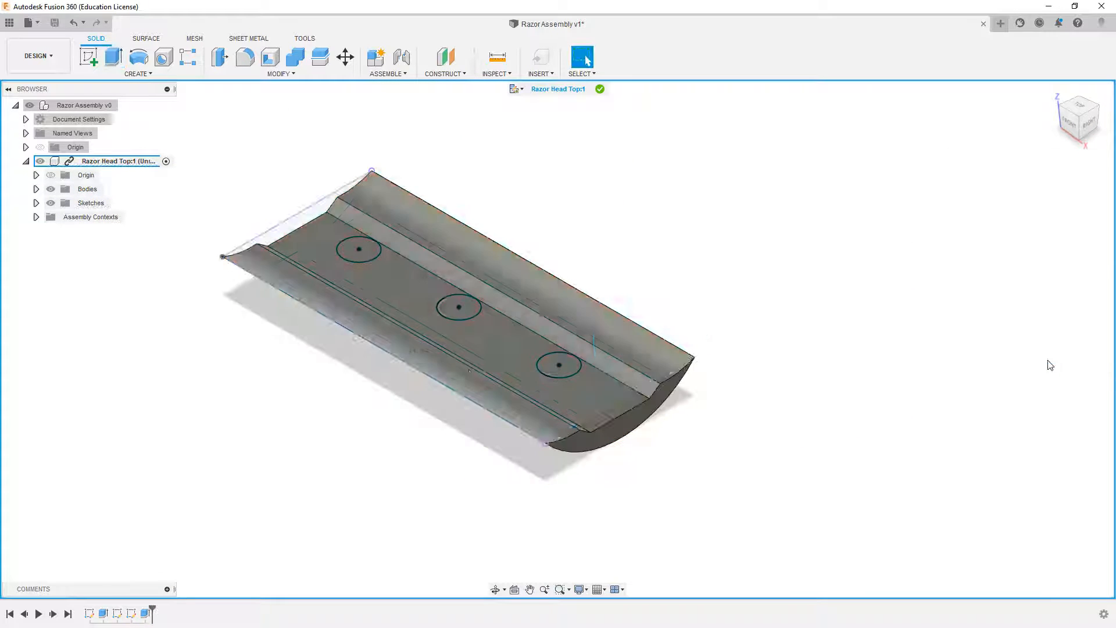
Set up an extrusion of the two outer circles that starts at a -1.694 mm offset, on the channel floor
{"action": "left_click", "coordinate": [1085, 122]}
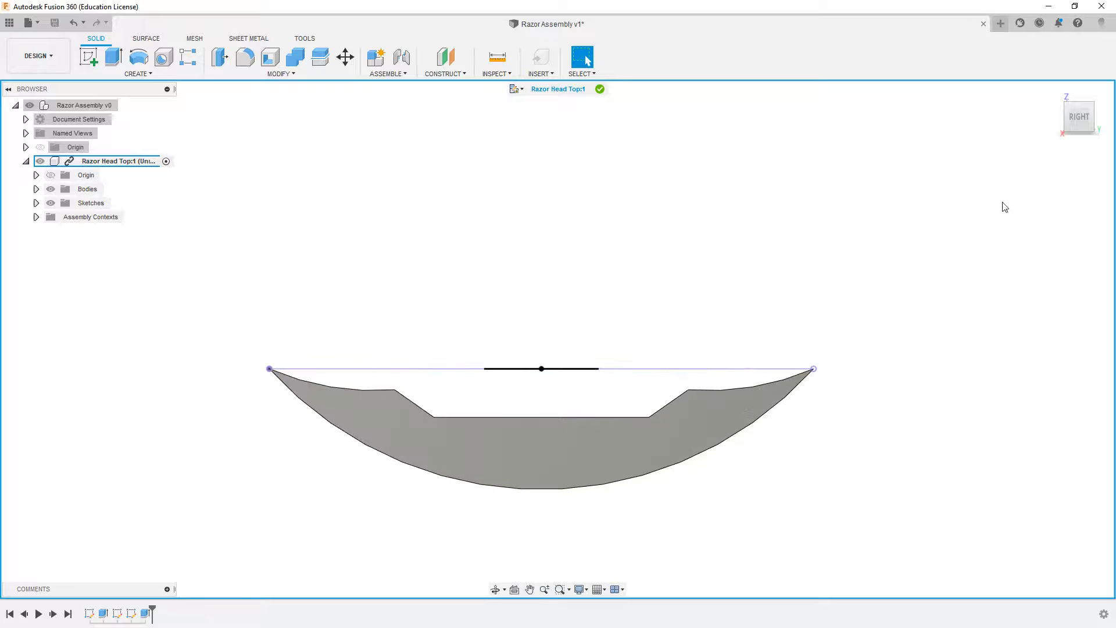
{"action": "left_click", "coordinate": [1065, 102]}
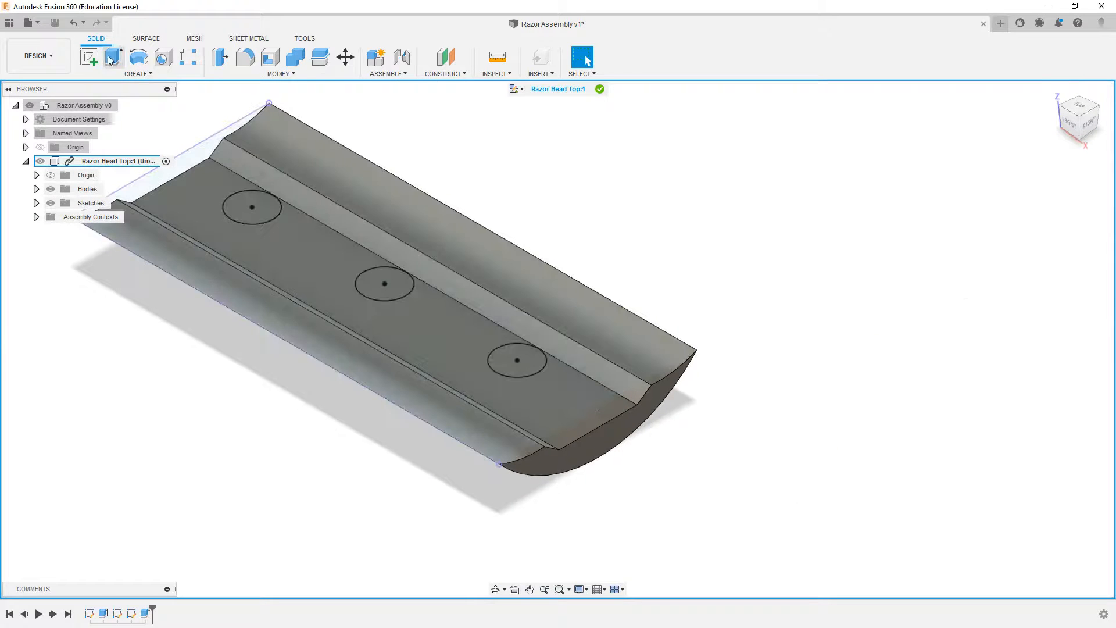
{"action": "left_click", "coordinate": [112, 57]}
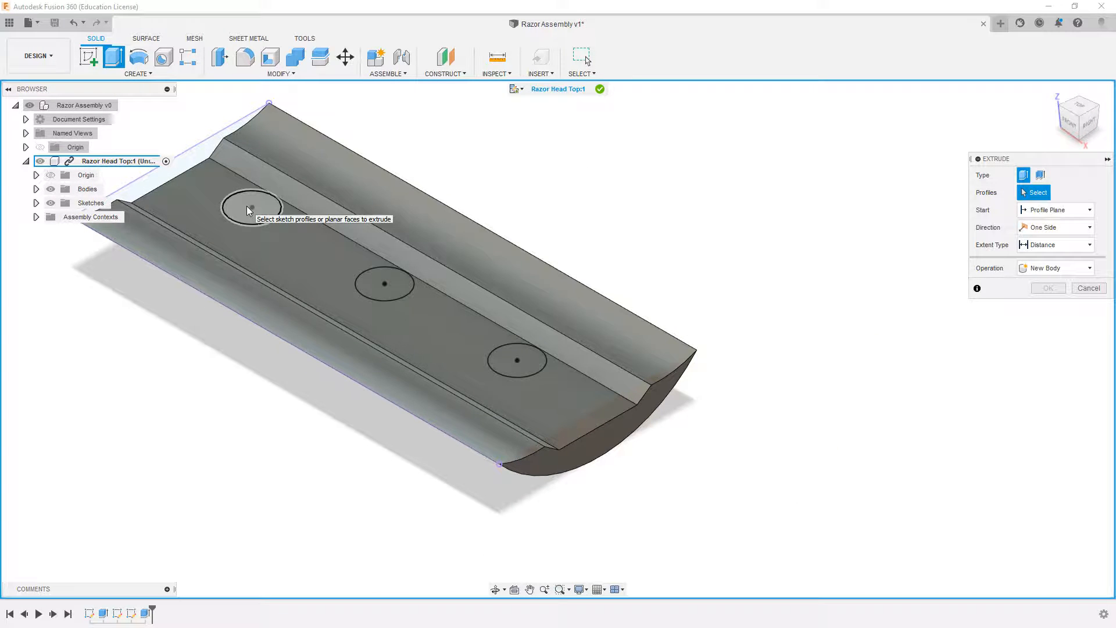
{"action": "left_click", "coordinate": [248, 211]}
{"action": "left_click", "coordinate": [512, 357]}
{"action": "left_click", "coordinate": [1081, 245]}
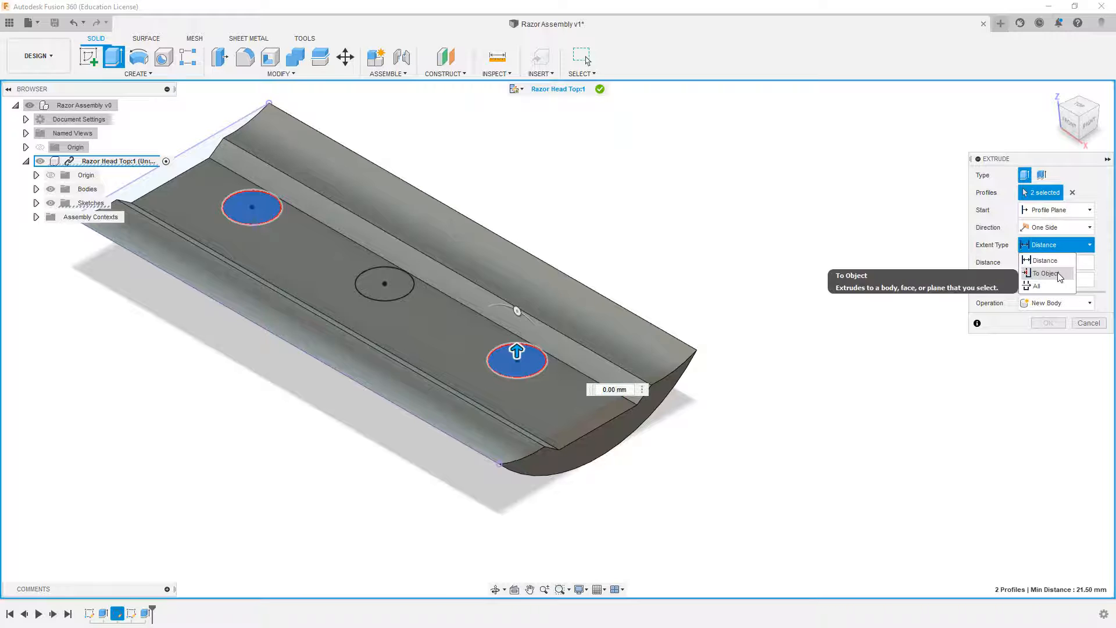
{"action": "left_click", "coordinate": [1068, 210]}
{"action": "left_click", "coordinate": [1041, 239]}
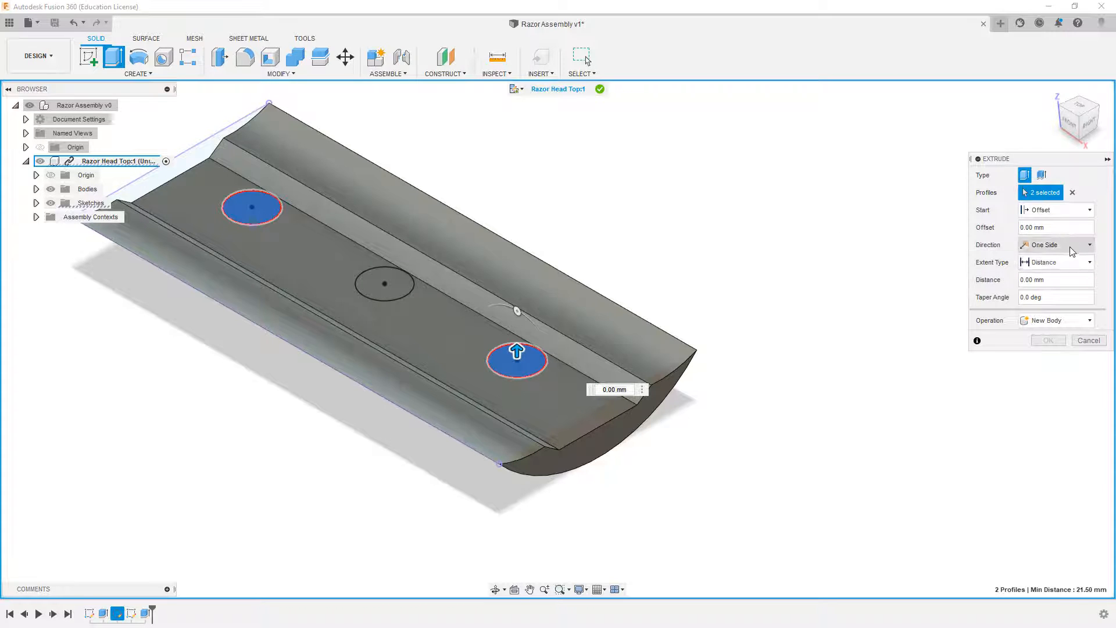
{"action": "left_click", "coordinate": [1027, 279]}
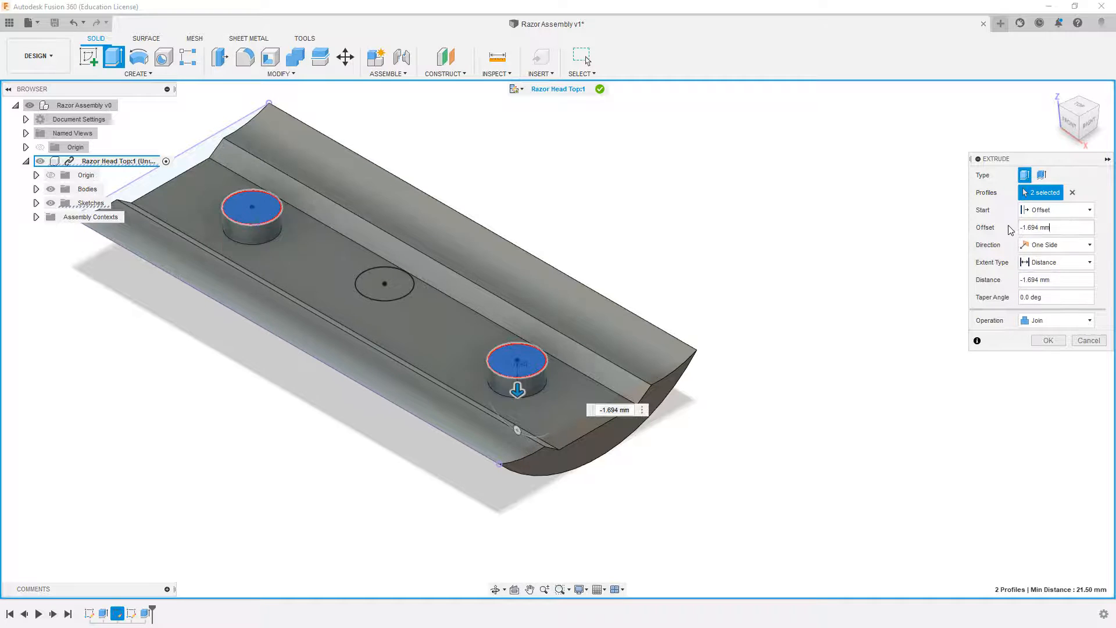
Join the two outer posts to the body with an extrusion distance of 7 mm
{"action": "left_click", "coordinate": [1043, 323]}
{"action": "left_click", "coordinate": [1042, 337]}
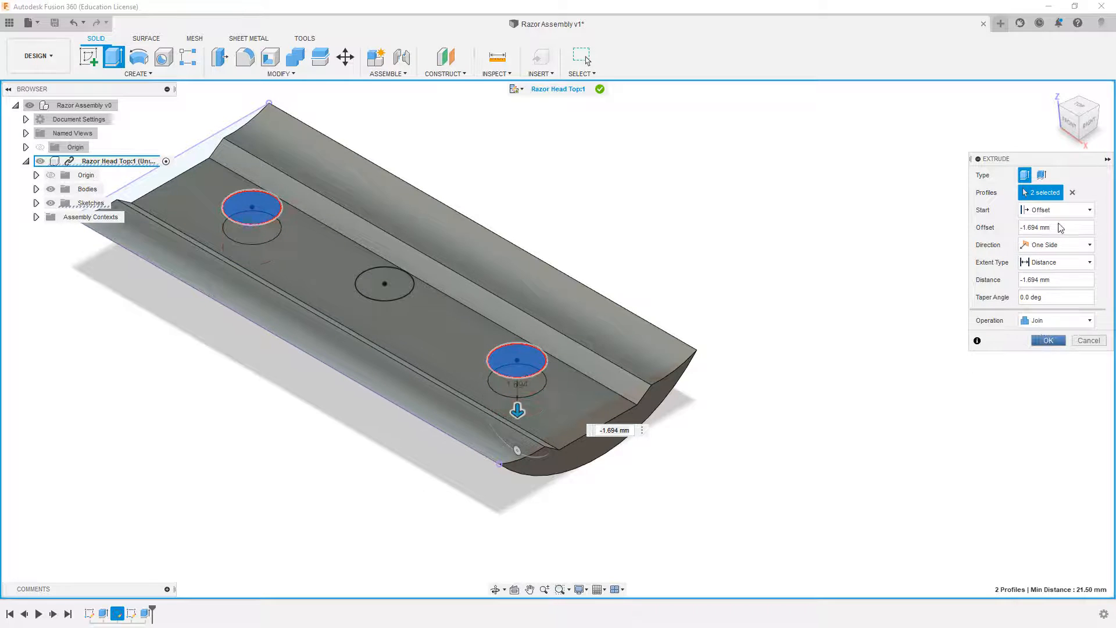
{"action": "left_click", "coordinate": [1021, 282]}
{"action": "key", "text": "ctrl+c"}
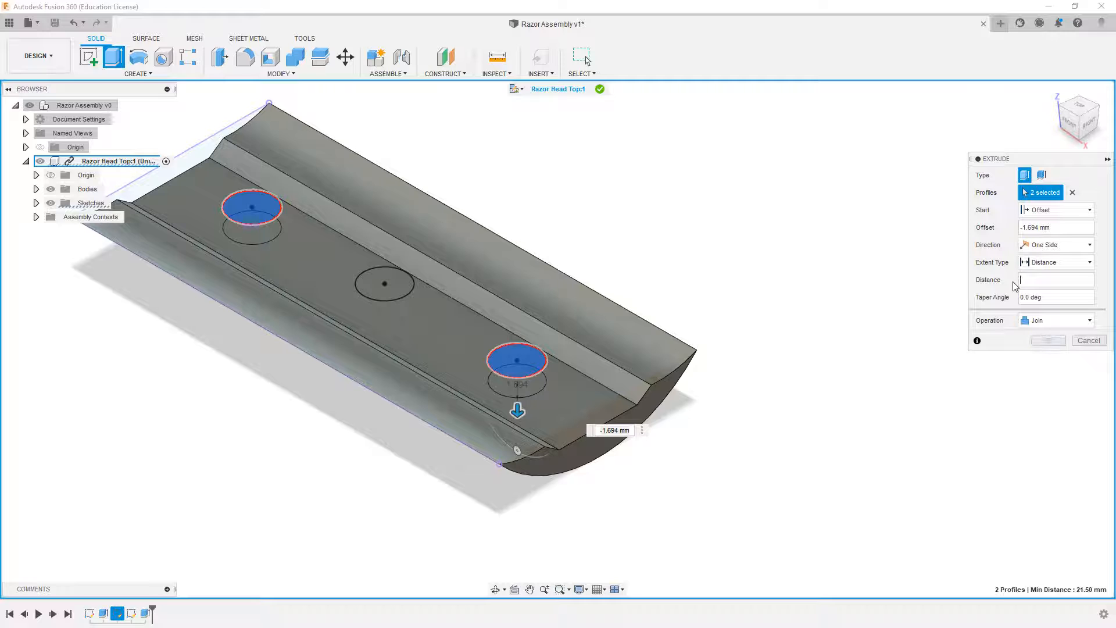
{"action": "type", "text": "7"}
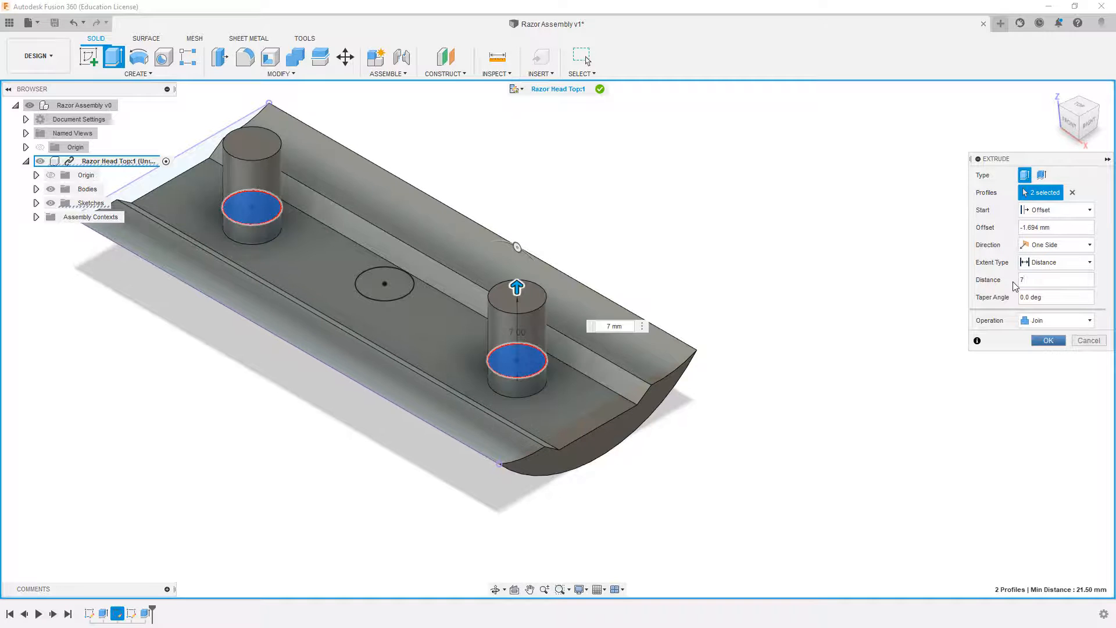
{"action": "left_click", "coordinate": [1049, 341]}
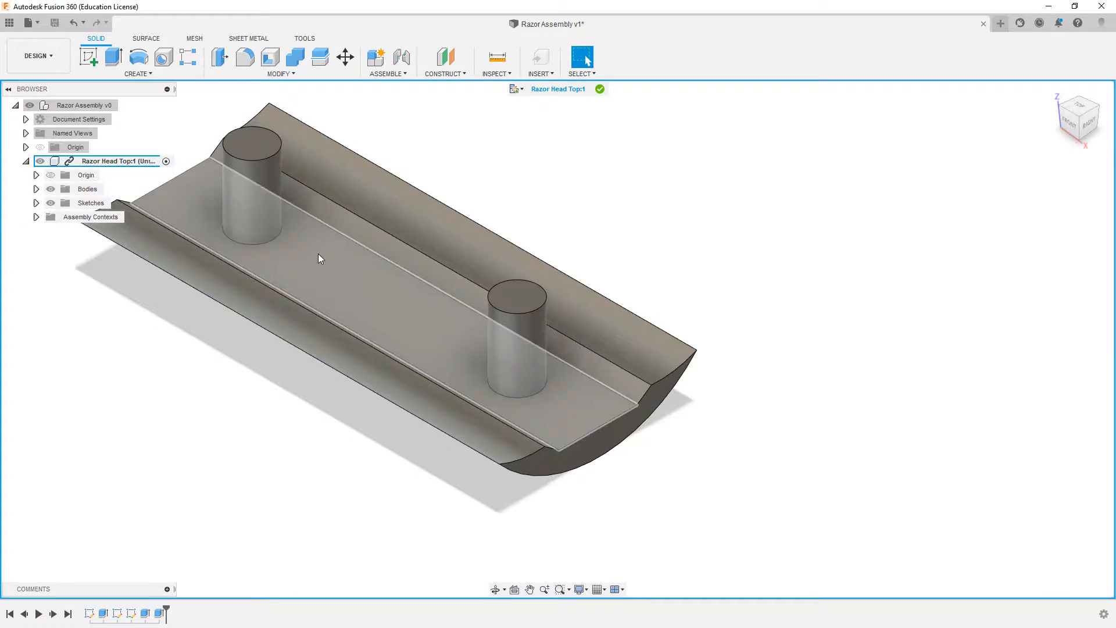
Show Sketch2, extrude its middle circle 11 mm from a -1.694 mm start offset, and hide the sketch again
{"action": "left_click", "coordinate": [36, 203]}
{"action": "left_click", "coordinate": [61, 231]}
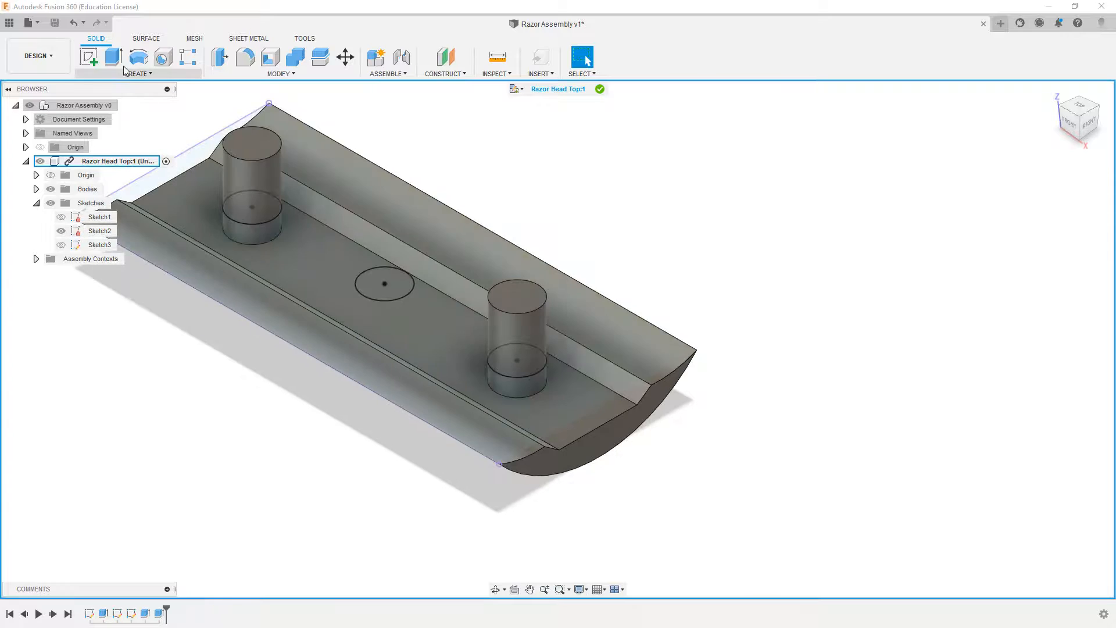
{"action": "key", "text": "e"}
{"action": "left_click", "coordinate": [1089, 211]}
{"action": "left_click", "coordinate": [1060, 241]}
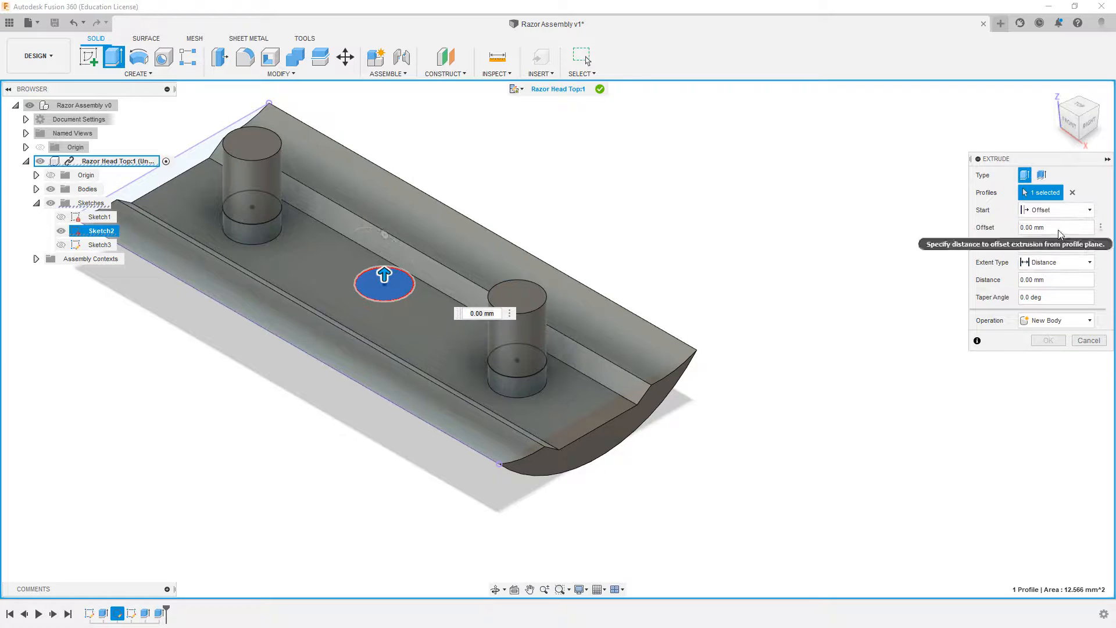
{"action": "left_click_drag", "start_coordinate": [1060, 230], "coordinate": [1019, 231]}
{"action": "key", "text": "ctrl+v"}
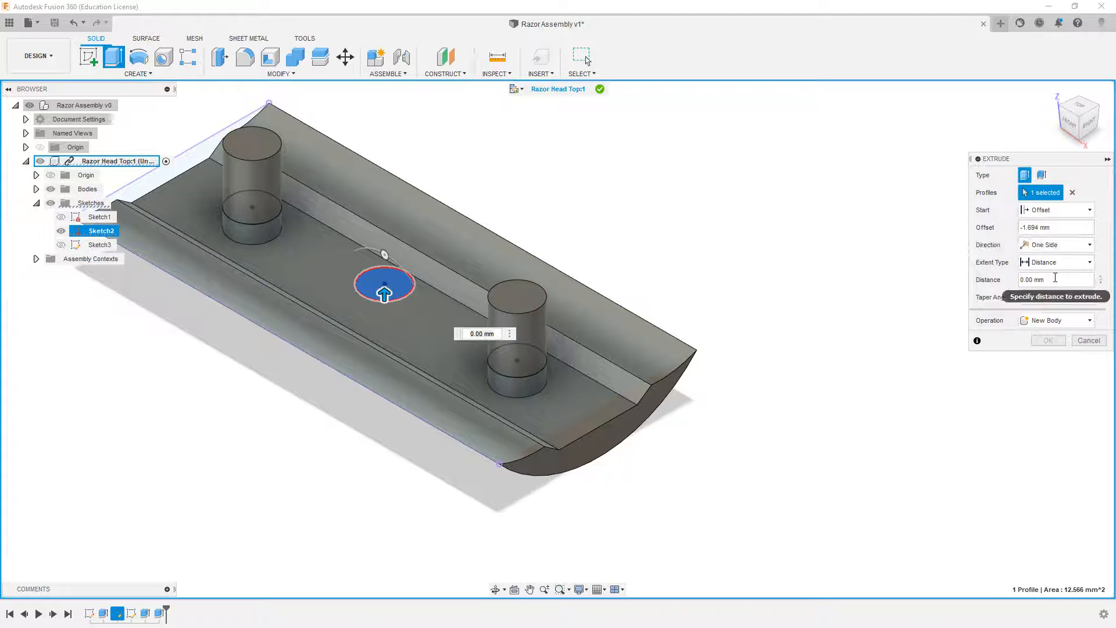
{"action": "key", "text": "Tab"}
{"action": "type", "text": "11"}
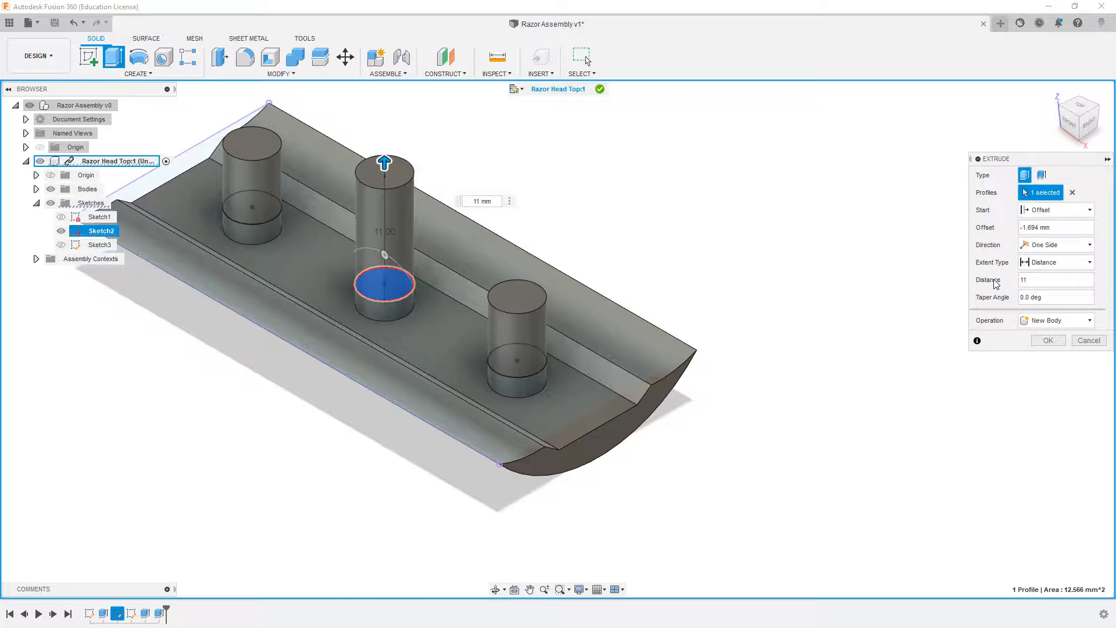
{"action": "left_click", "coordinate": [1046, 341]}
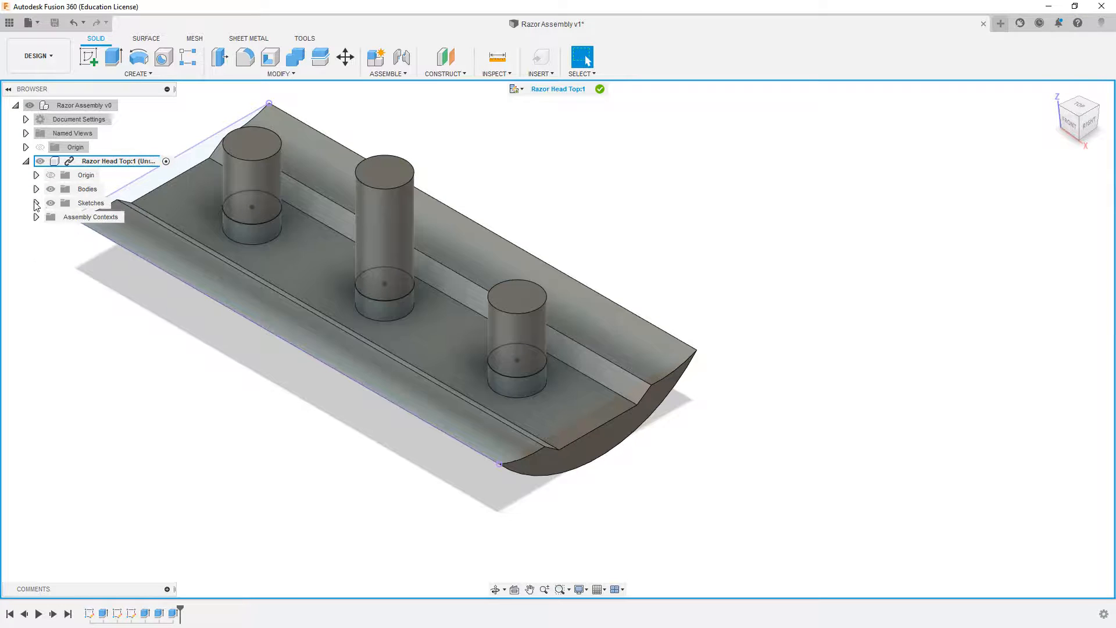
{"action": "left_click", "coordinate": [36, 204]}
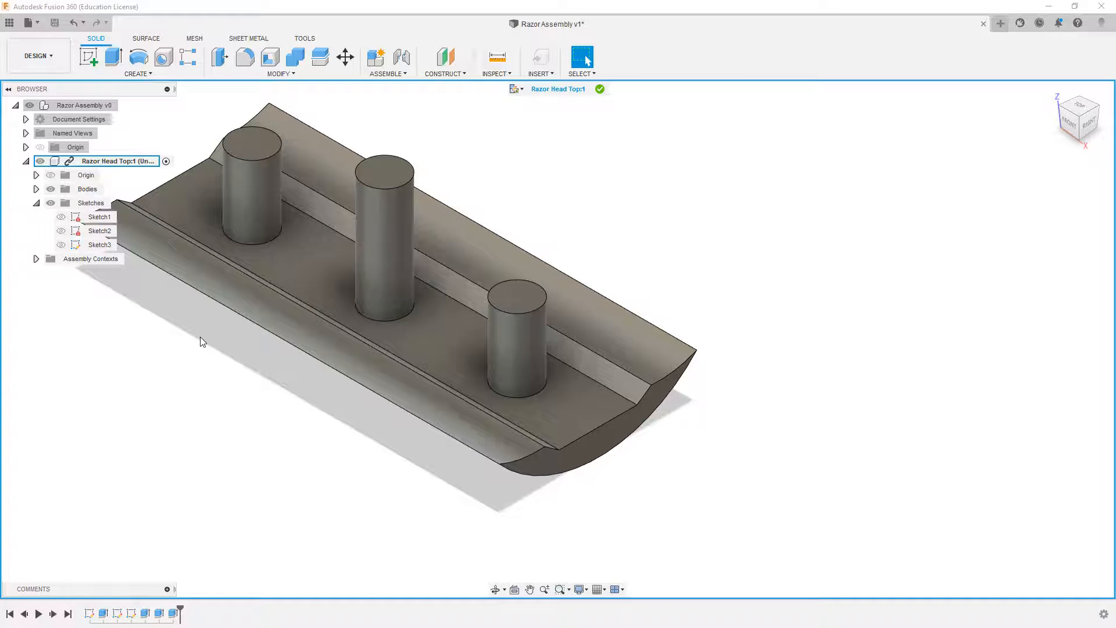
Add a right-hand ISO Metric M4x0.7 thread along only the upper part of the middle post
{"action": "left_click", "coordinate": [1091, 124]}
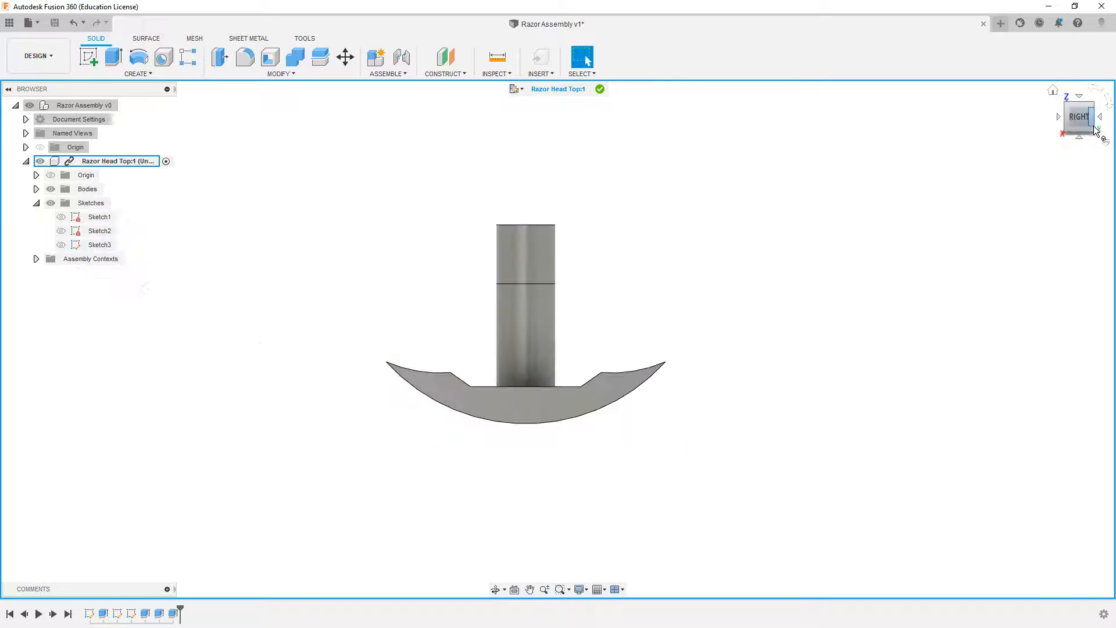
{"action": "left_click", "coordinate": [1092, 108]}
{"action": "left_click", "coordinate": [137, 74]}
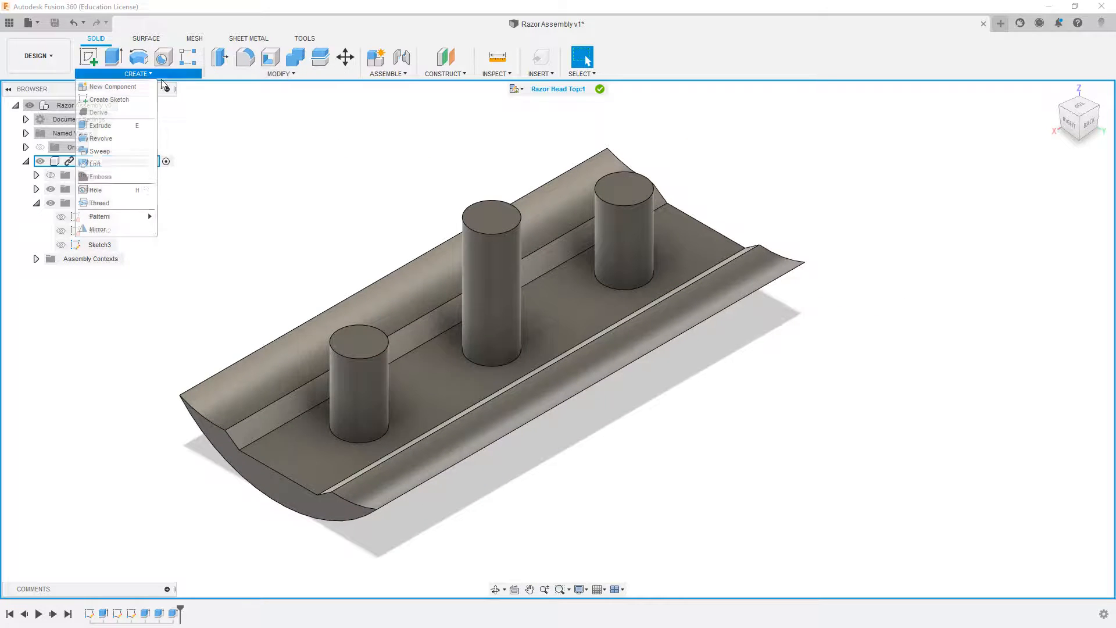
{"action": "left_click", "coordinate": [145, 203]}
{"action": "left_click", "coordinate": [491, 285]}
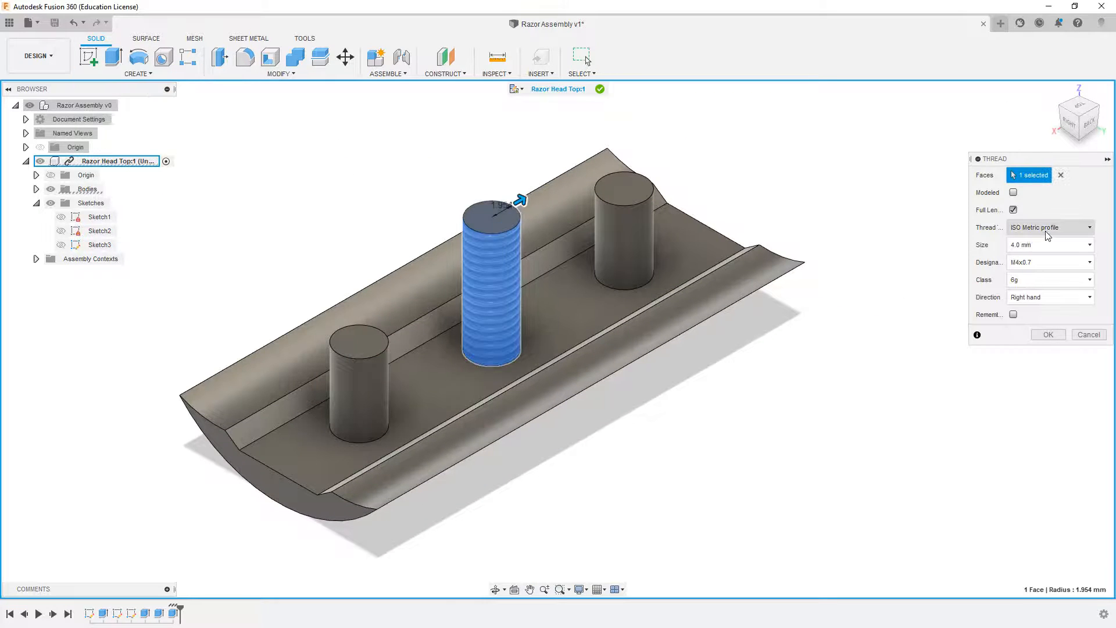
{"action": "left_click", "coordinate": [1013, 209]}
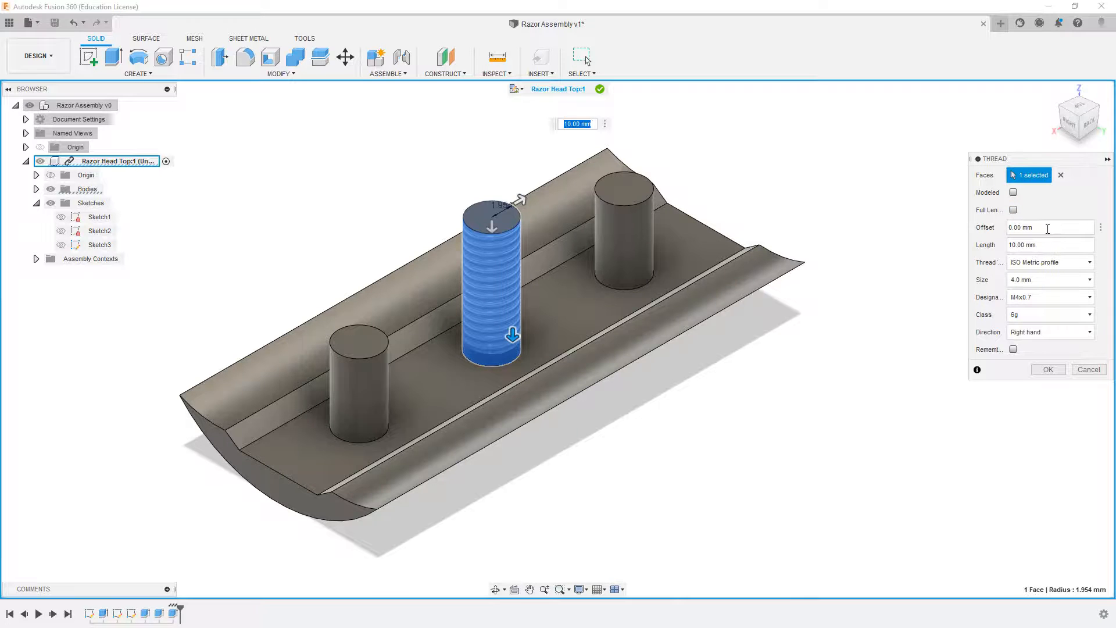
{"action": "left_click", "coordinate": [1043, 245]}
{"action": "left_click", "coordinate": [1048, 370]}
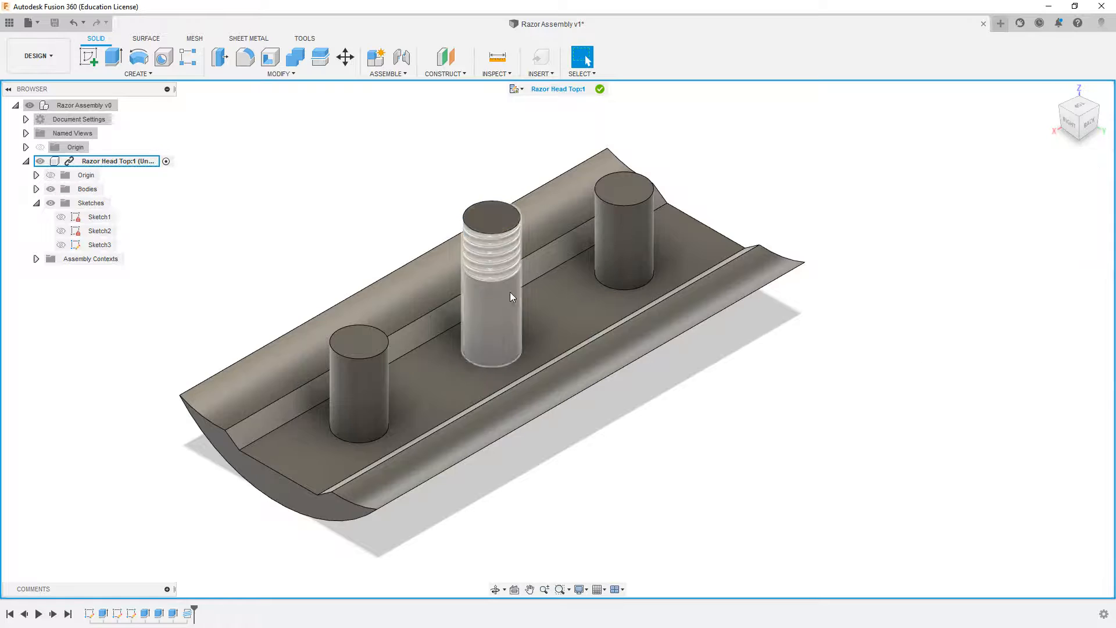
Sketch sloped wedge outlines at the outer posts' tops on the lengthwise vertical origin plane, and tie one wedge's angle to the other's 12.5°
{"action": "left_click", "coordinate": [96, 57]}
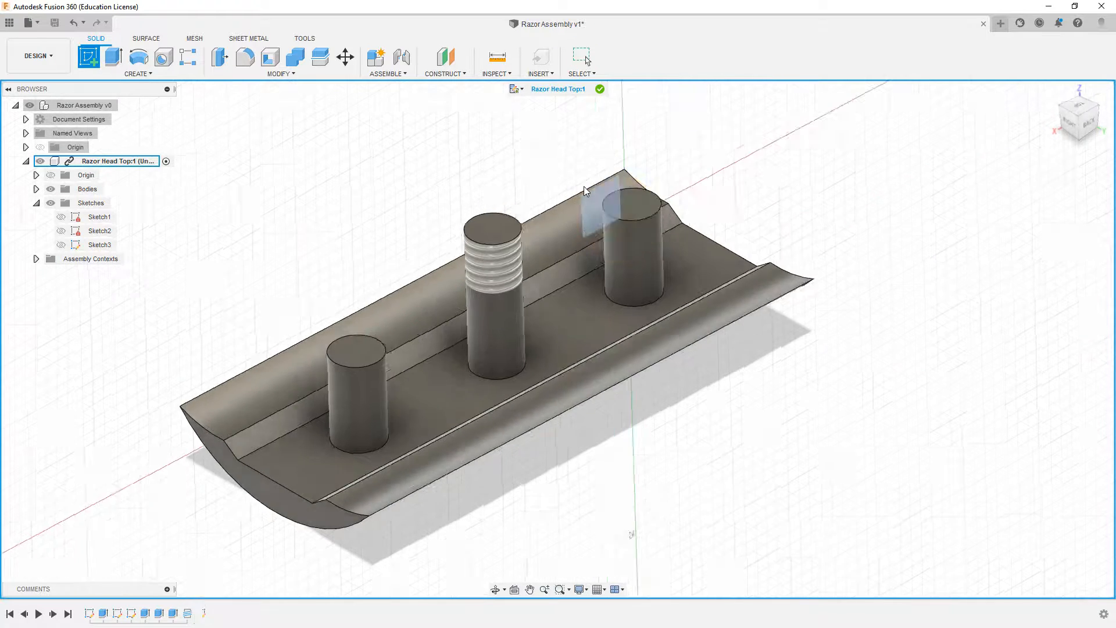
{"action": "left_click", "coordinate": [584, 186]}
{"action": "left_click", "coordinate": [420, 359]}
{"action": "left_click", "coordinate": [417, 369]}
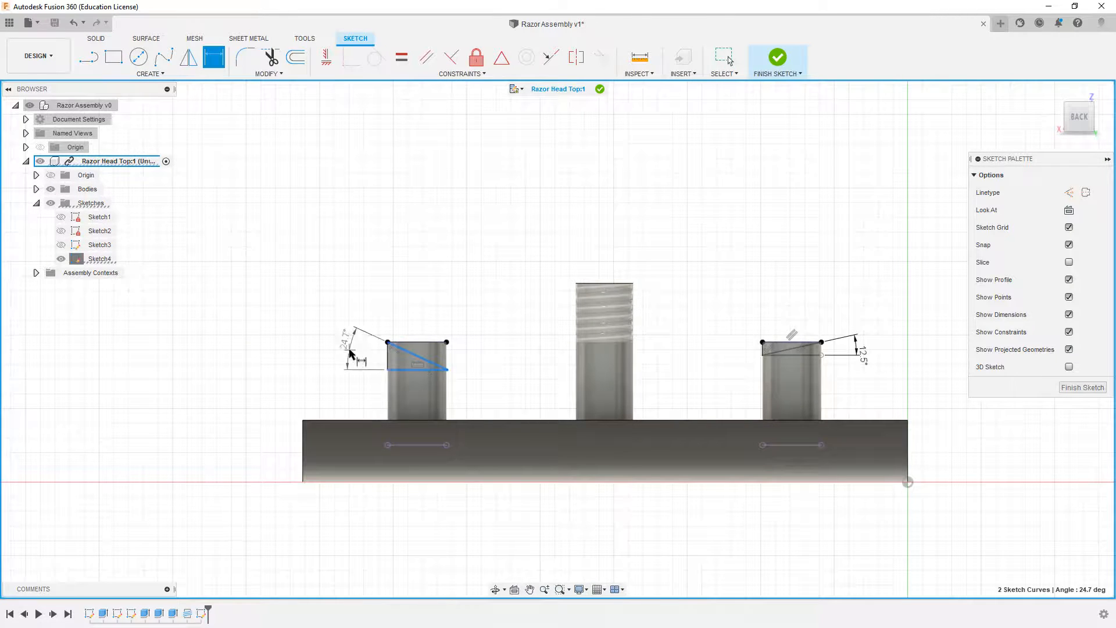
{"action": "left_click", "coordinate": [350, 350]}
{"action": "key", "text": "Return"}
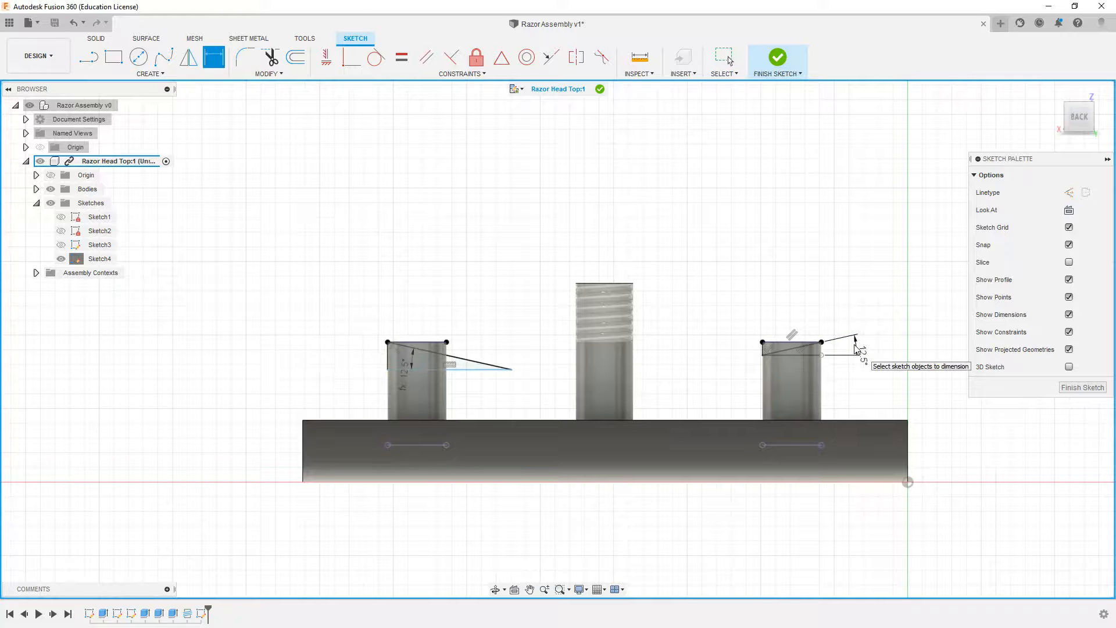
{"action": "key", "text": "Escape"}
{"action": "left_click_drag", "start_coordinate": [511, 370], "coordinate": [447, 355]}
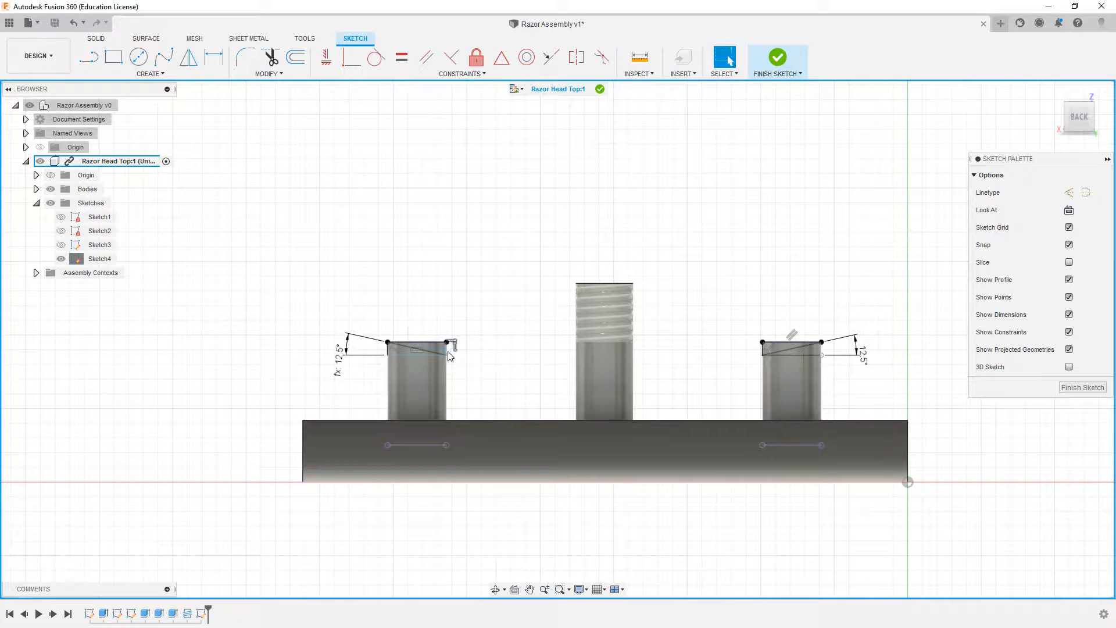
Close the linked-angle wedge profile at its post's top edge and finish the sketch for extruding
{"action": "scroll", "coordinate": [450, 350], "scroll_direction": "up", "scroll_amount": 6}
{"action": "scroll", "coordinate": [473, 346], "scroll_direction": "down", "scroll_amount": 5}
{"action": "scroll", "coordinate": [600, 363], "scroll_direction": "down", "scroll_amount": 2}
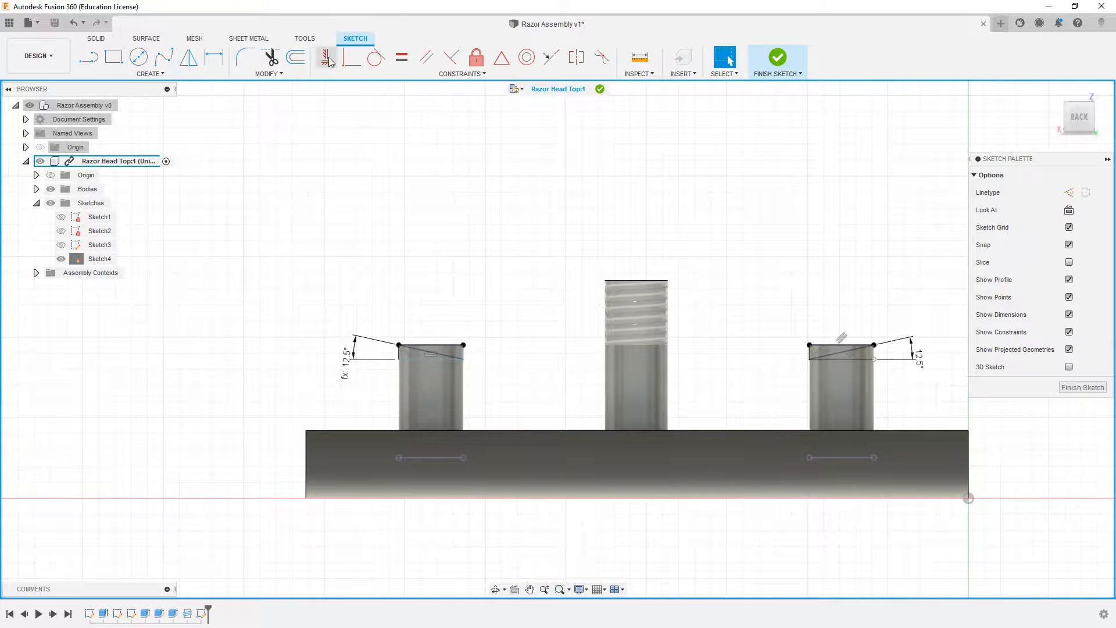
{"action": "key", "text": "Escape"}
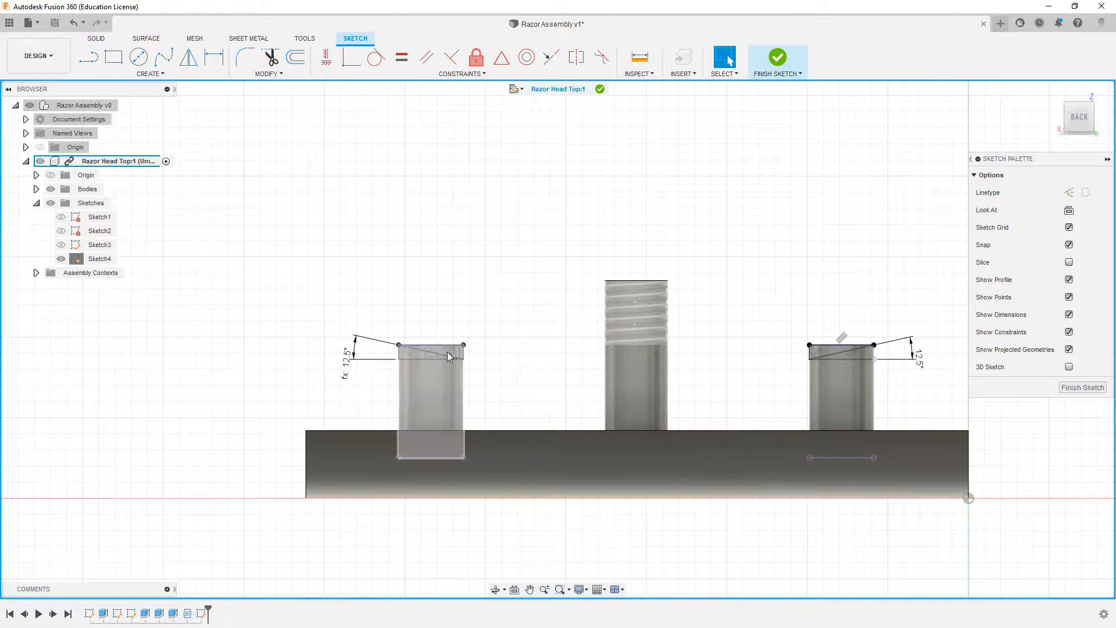
{"action": "right_click", "coordinate": [440, 292]}
{"action": "left_click", "coordinate": [602, 192]}
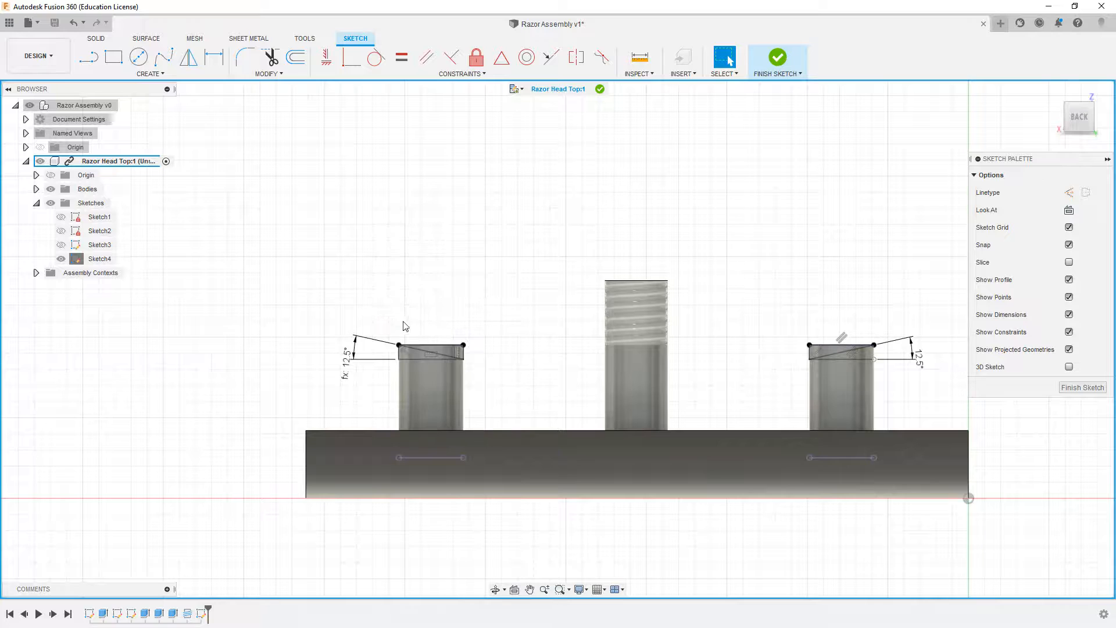
{"action": "left_click", "coordinate": [777, 64]}
{"action": "key", "text": "e"}
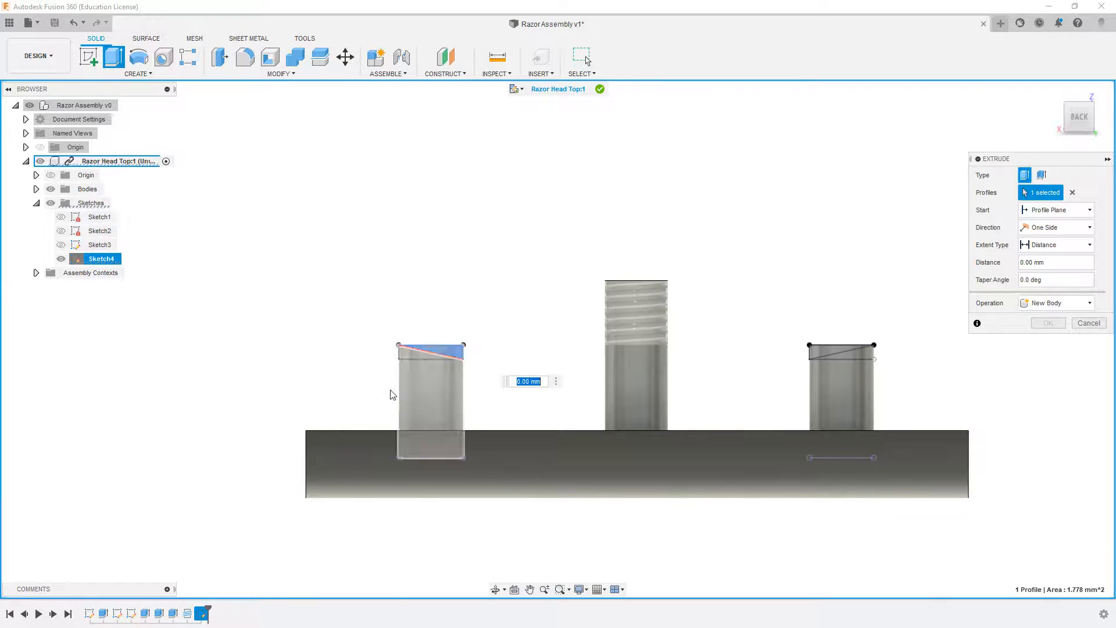
Reopen Sketch4, close the other outer post's wedge with a line across the post's top edge, and finish the sketch
{"action": "double_click", "coordinate": [97, 260]}
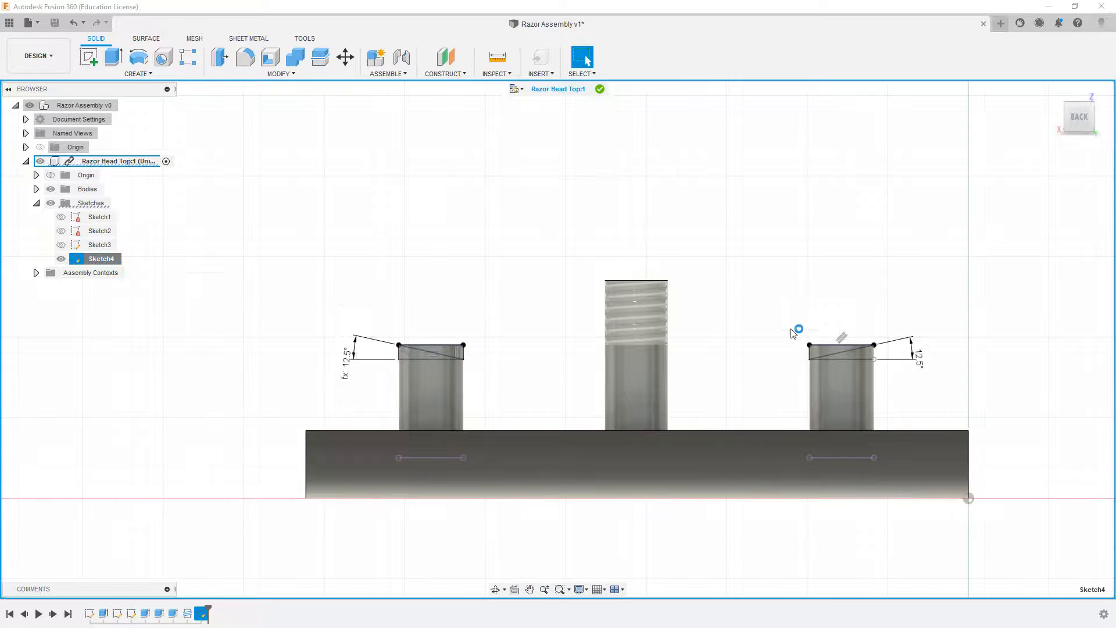
{"action": "scroll", "coordinate": [821, 358], "scroll_direction": "up", "scroll_amount": 5}
{"action": "scroll", "coordinate": [755, 378], "scroll_direction": "down", "scroll_amount": 3}
{"action": "left_click", "coordinate": [751, 357]}
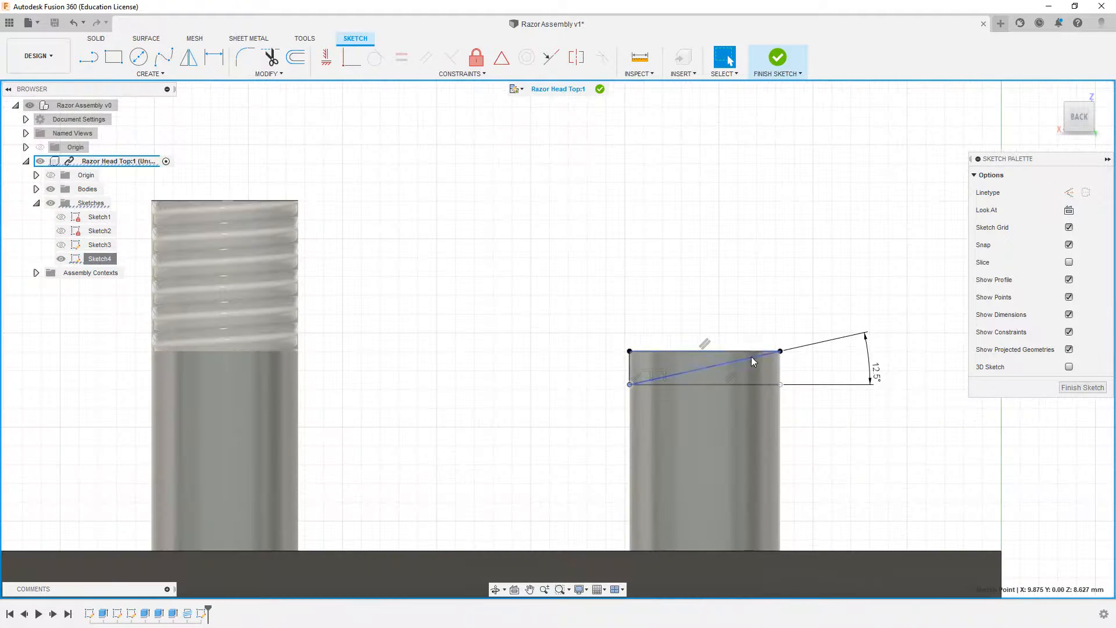
{"action": "left_click", "coordinate": [90, 58]}
{"action": "left_click", "coordinate": [630, 351]}
{"action": "left_click", "coordinate": [780, 351]}
{"action": "key", "text": "Escape"}
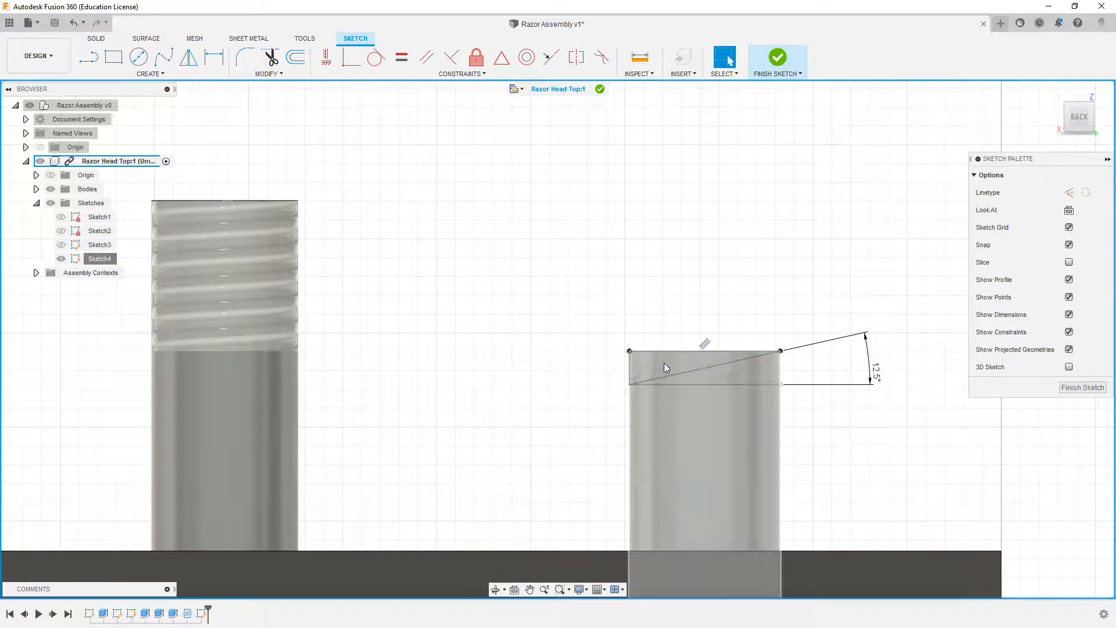
{"action": "scroll", "coordinate": [718, 368], "scroll_direction": "down", "scroll_amount": 2}
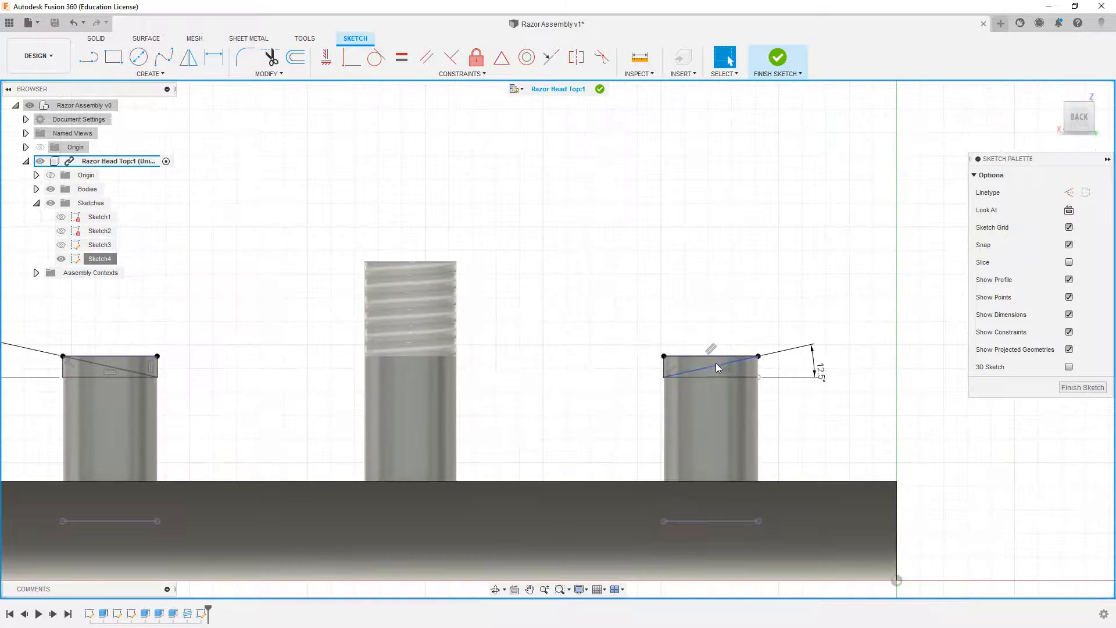
{"action": "left_click", "coordinate": [807, 78]}
Set up an extruded cut of both outer posts' wedge profiles with a distance of 9.5 mm
{"action": "left_click", "coordinate": [114, 56]}
{"action": "left_click", "coordinate": [685, 362]}
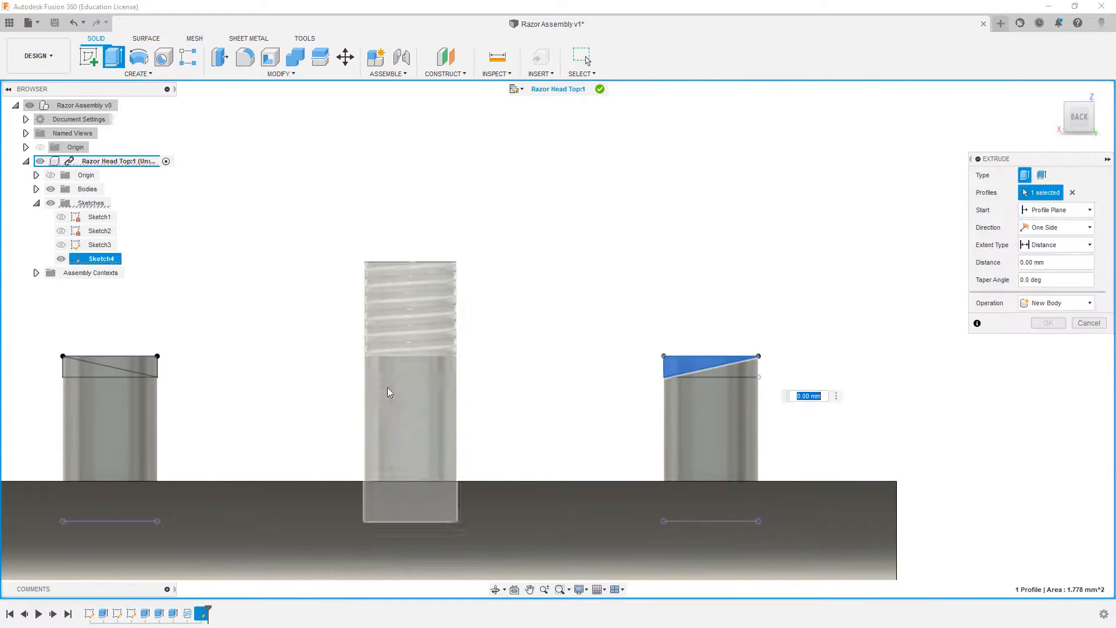
{"action": "left_click", "coordinate": [152, 363]}
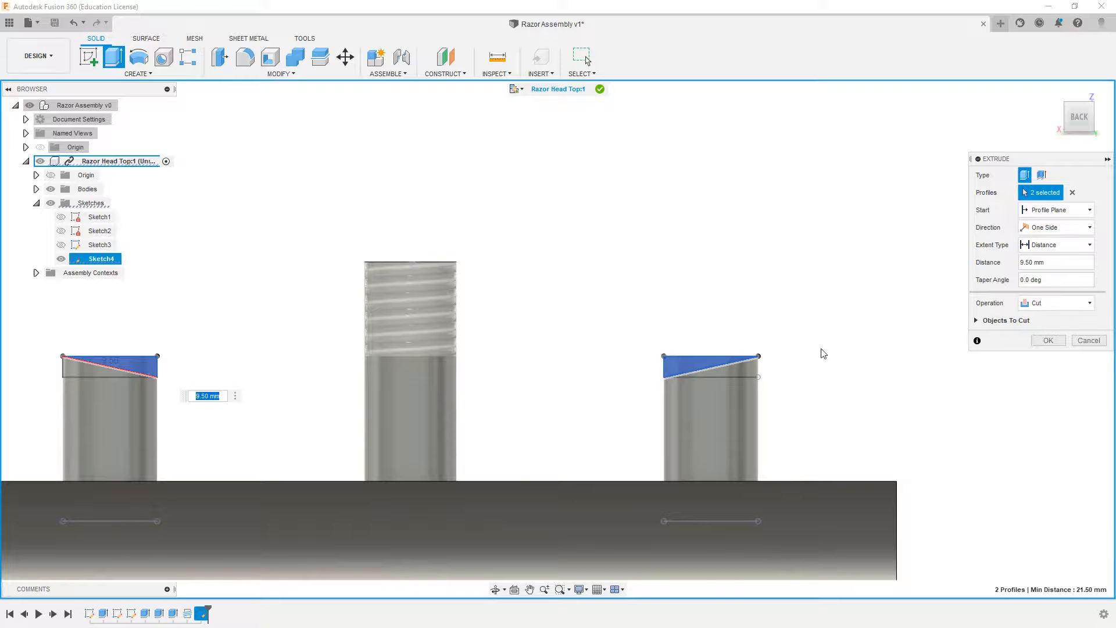
{"action": "left_click", "coordinate": [1066, 104]}
{"action": "scroll", "coordinate": [440, 371], "scroll_direction": "down", "scroll_amount": 3}
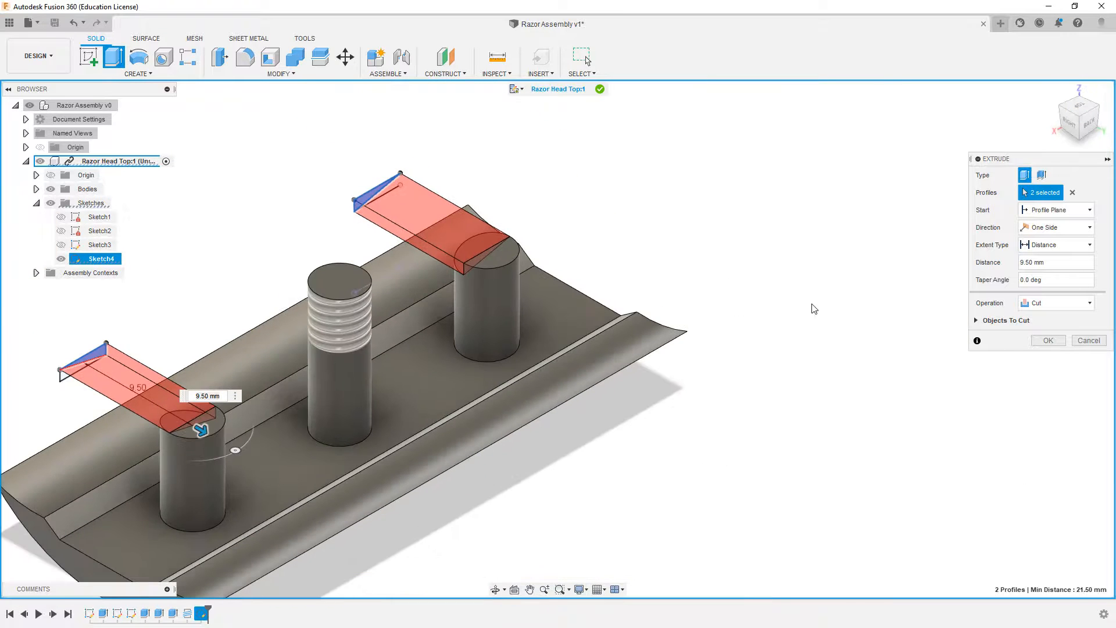
Try to start the wedge cut from an object instead of the profile plane
{"action": "left_click", "coordinate": [1079, 244]}
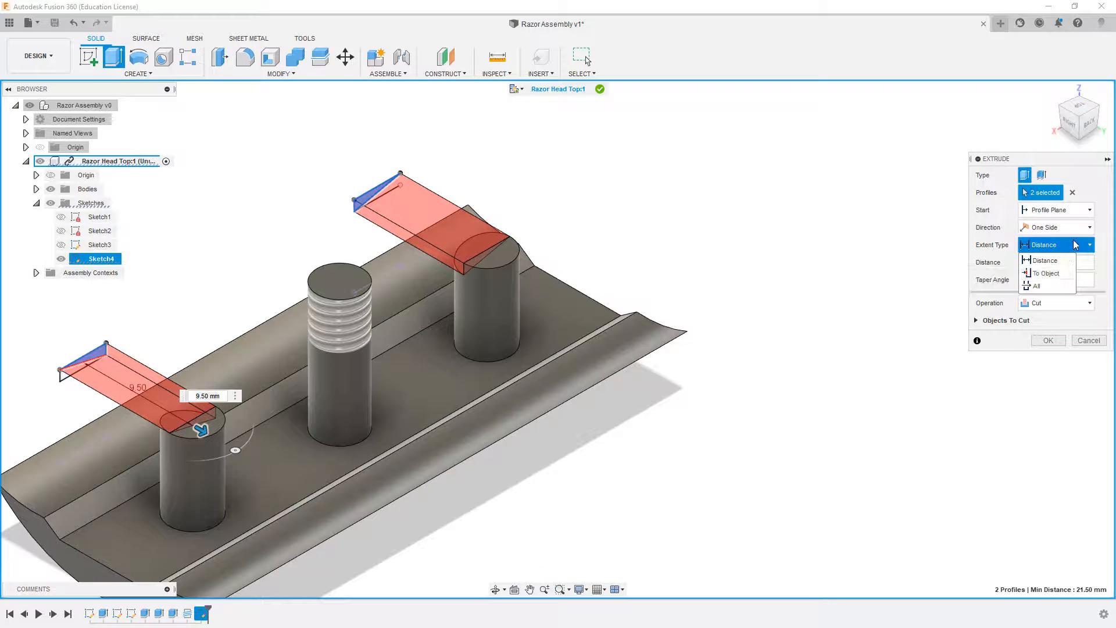
{"action": "left_click", "coordinate": [1089, 212]}
{"action": "left_click", "coordinate": [1046, 251]}
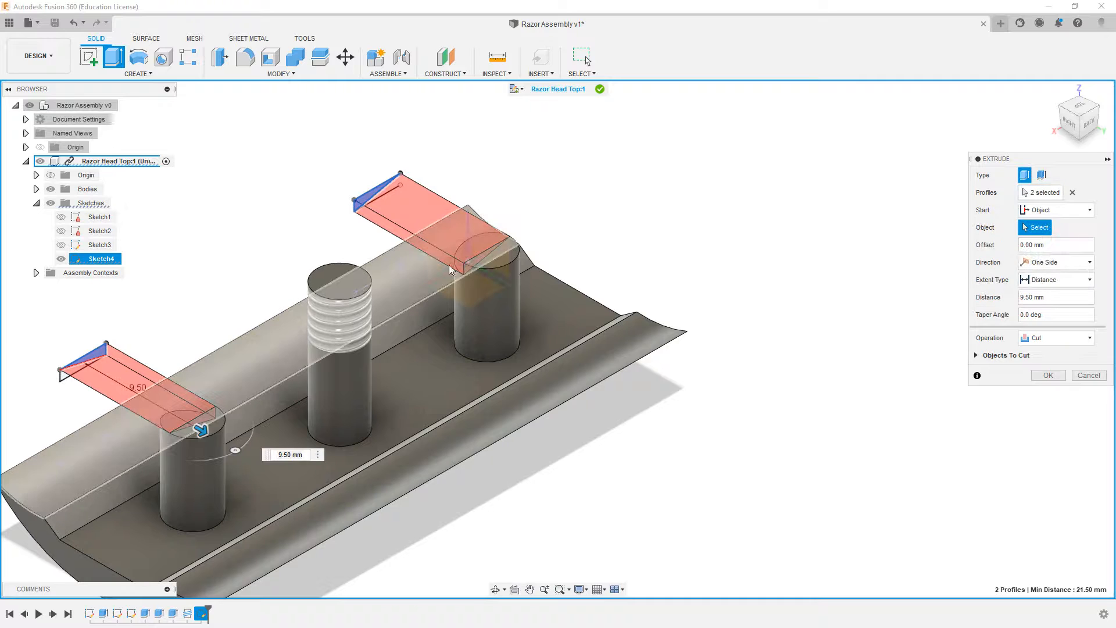
{"action": "left_click", "coordinate": [1058, 210]}
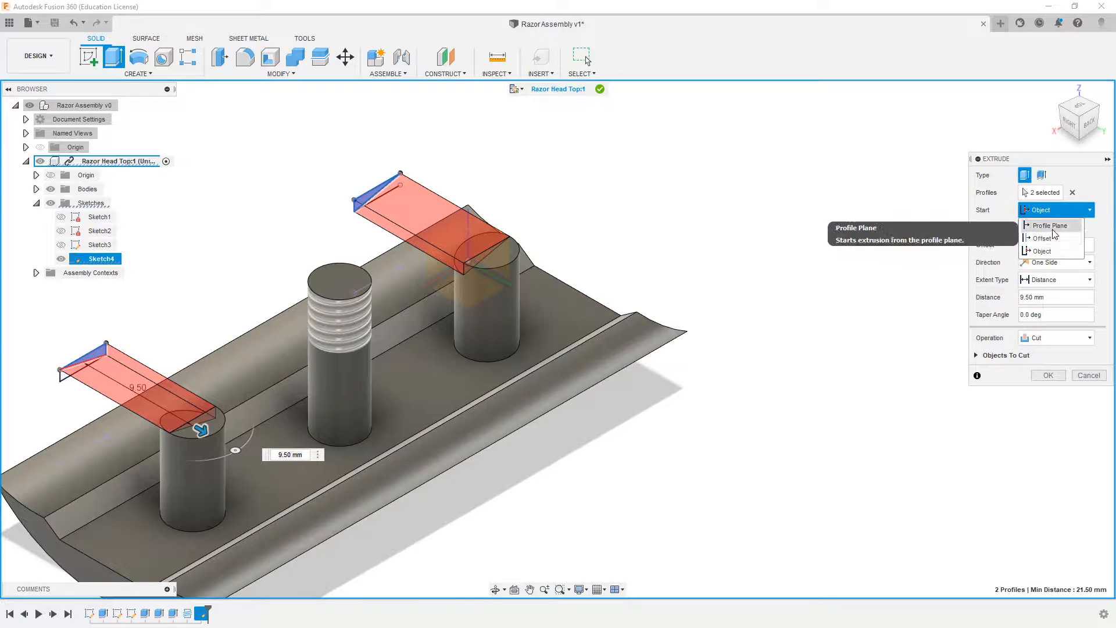
{"action": "left_click", "coordinate": [1047, 218]}
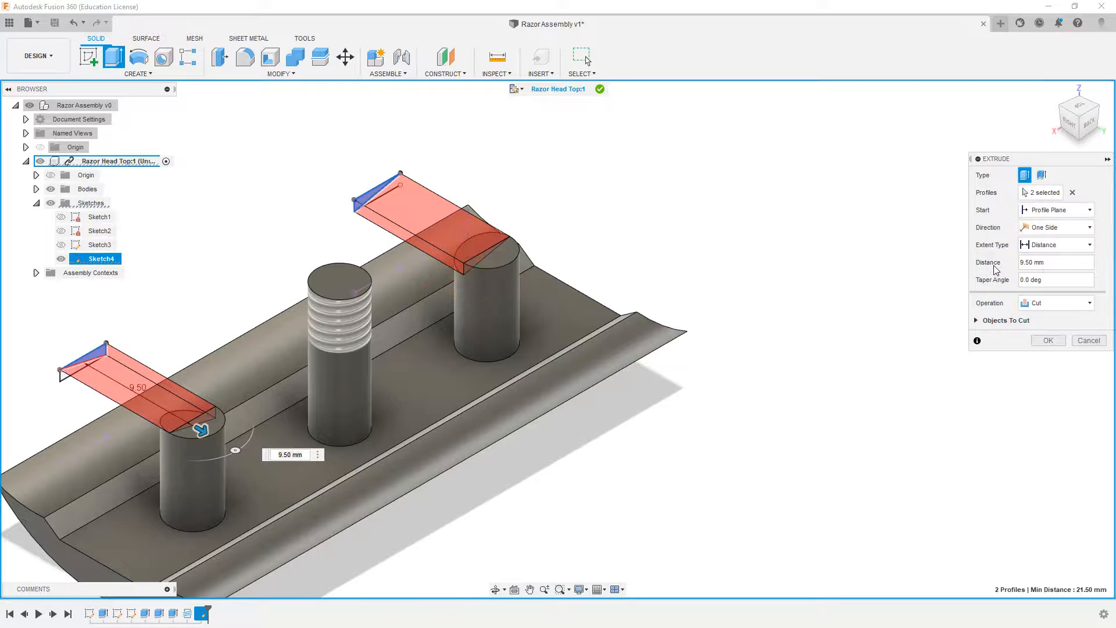
Try to extend the wedge cut to the cylindrical face of an outer post
{"action": "left_click", "coordinate": [1079, 244]}
{"action": "left_click", "coordinate": [1046, 271]}
{"action": "left_click", "coordinate": [512, 276]}
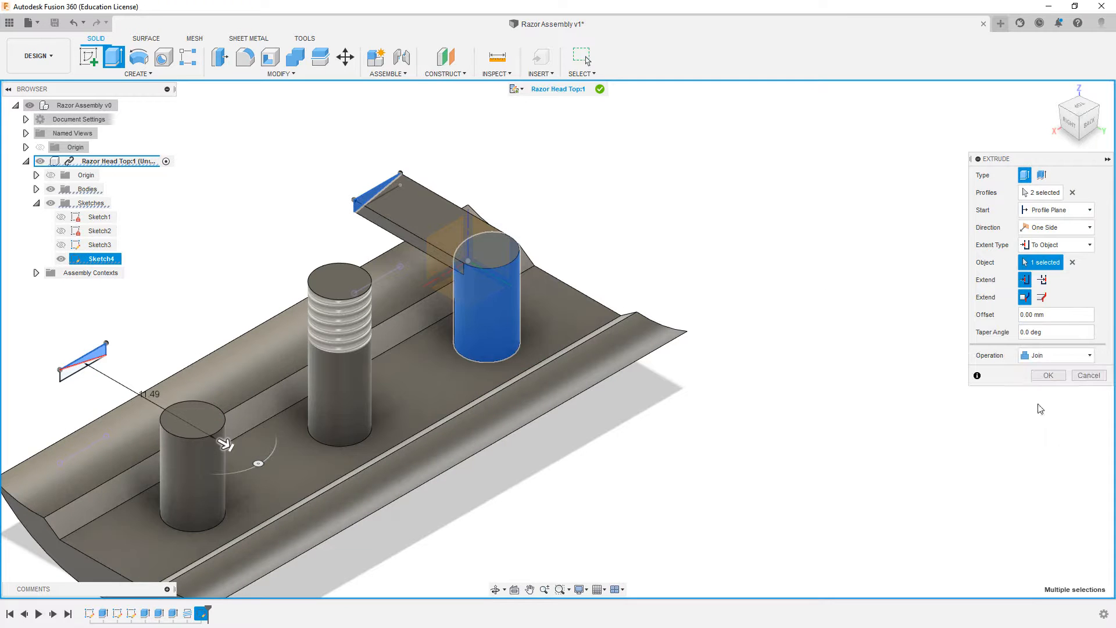
{"action": "left_click", "coordinate": [1090, 356]}
{"action": "left_click", "coordinate": [1067, 382]}
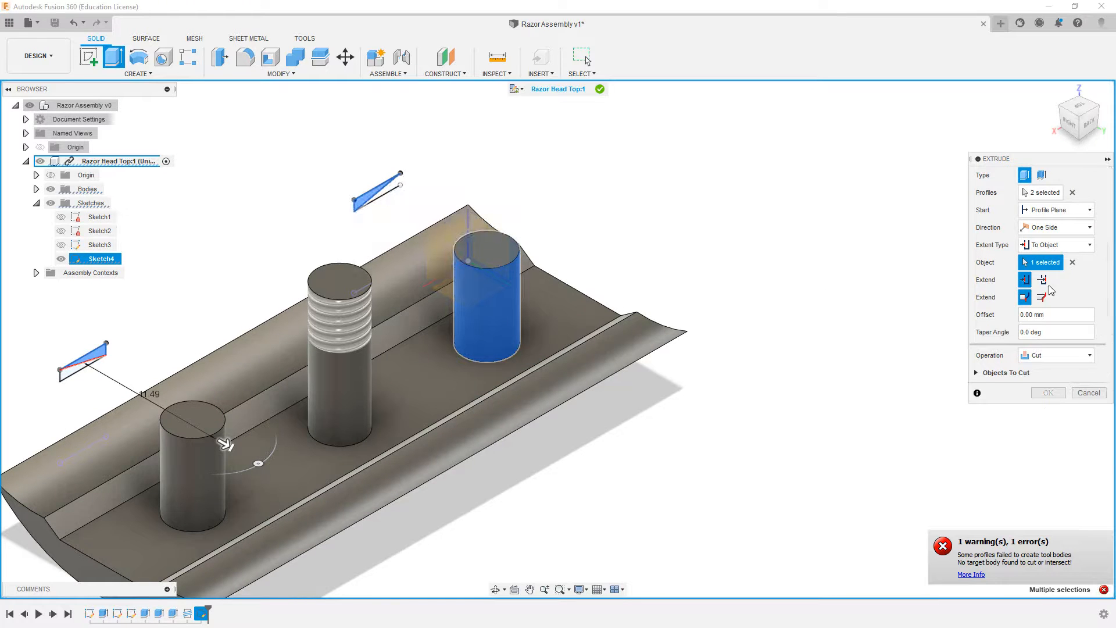
Set the cut's extent to All and slice the wedges off both outer posts' tops
{"action": "left_click", "coordinate": [1079, 244]}
{"action": "left_click", "coordinate": [1046, 285]}
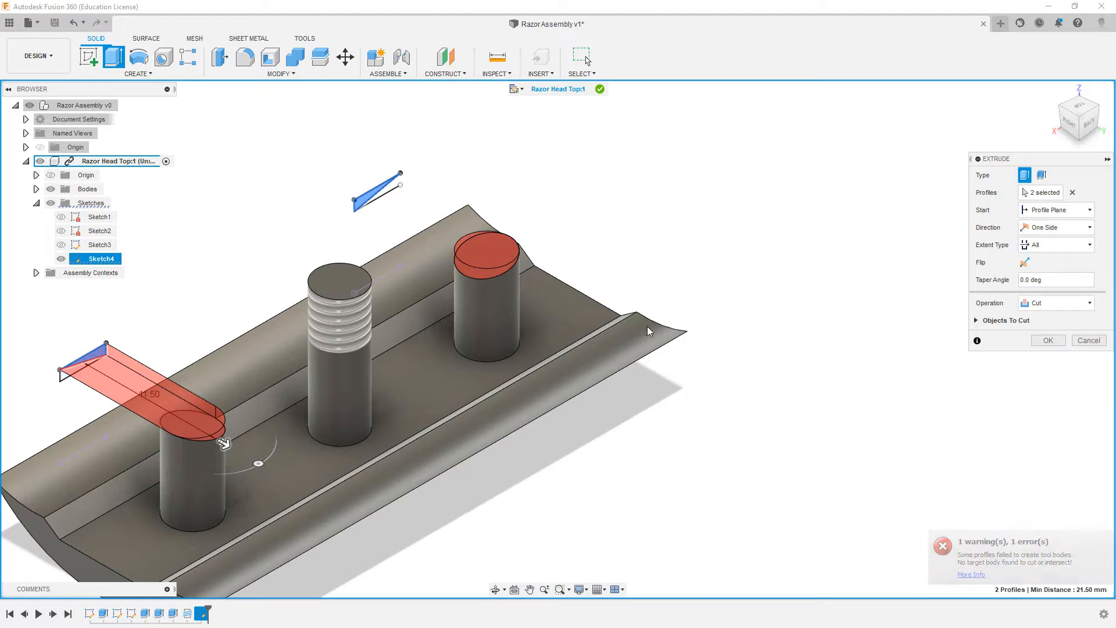
{"action": "left_click", "coordinate": [1035, 341]}
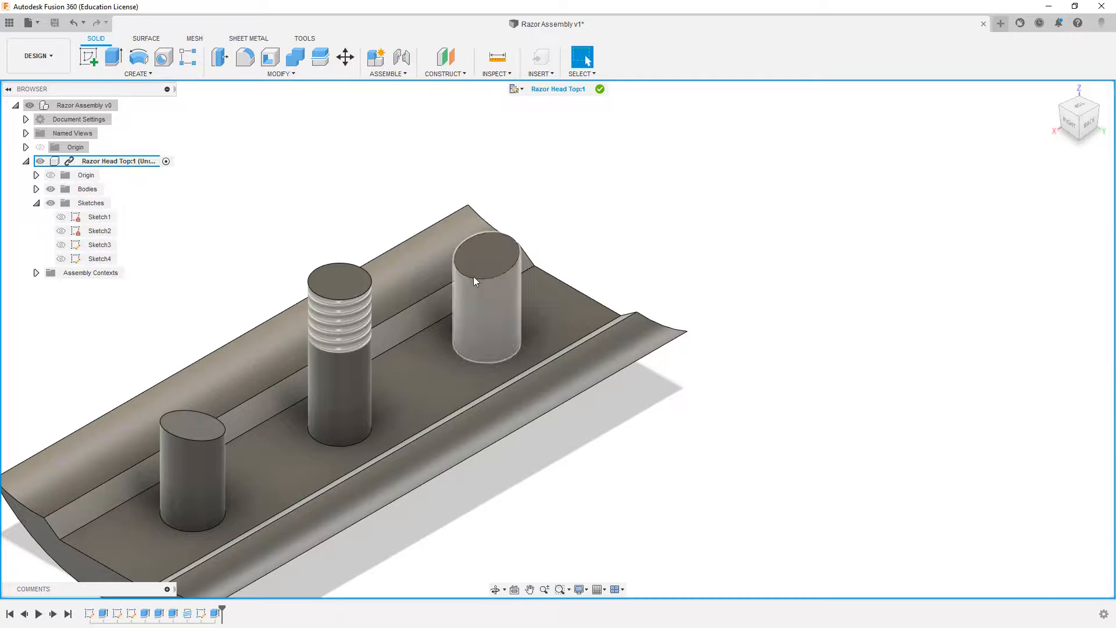
Turn the model so its curved outer face points up and set this isometric view as the Home view
{"action": "left_click", "coordinate": [1088, 126]}
{"action": "left_click", "coordinate": [1093, 105]}
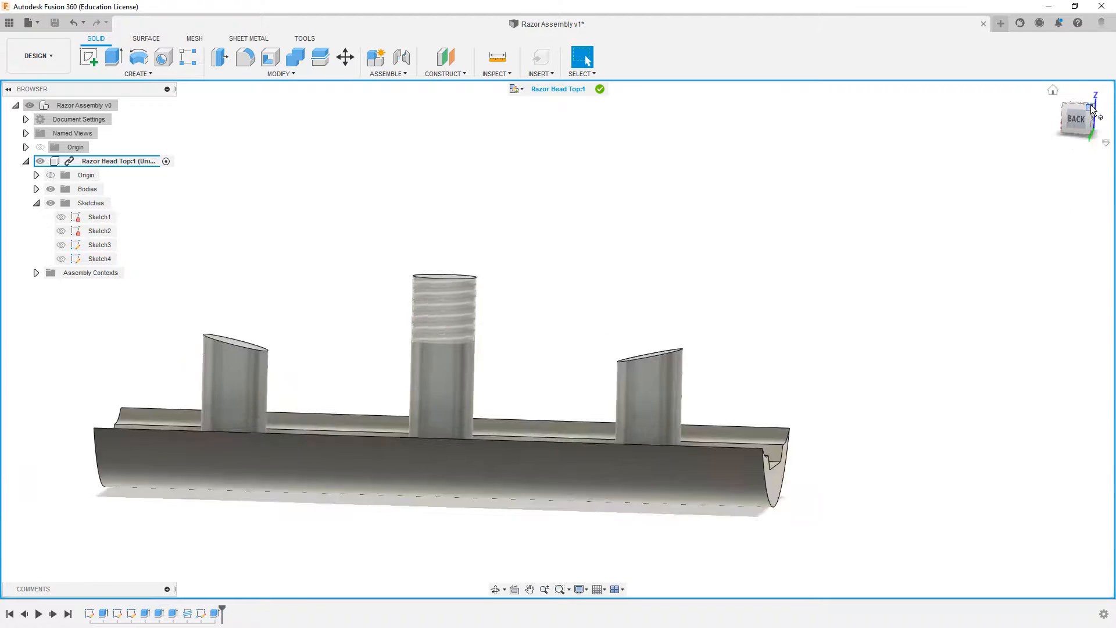
{"action": "left_click", "coordinate": [1071, 123]}
{"action": "left_click", "coordinate": [1054, 92]}
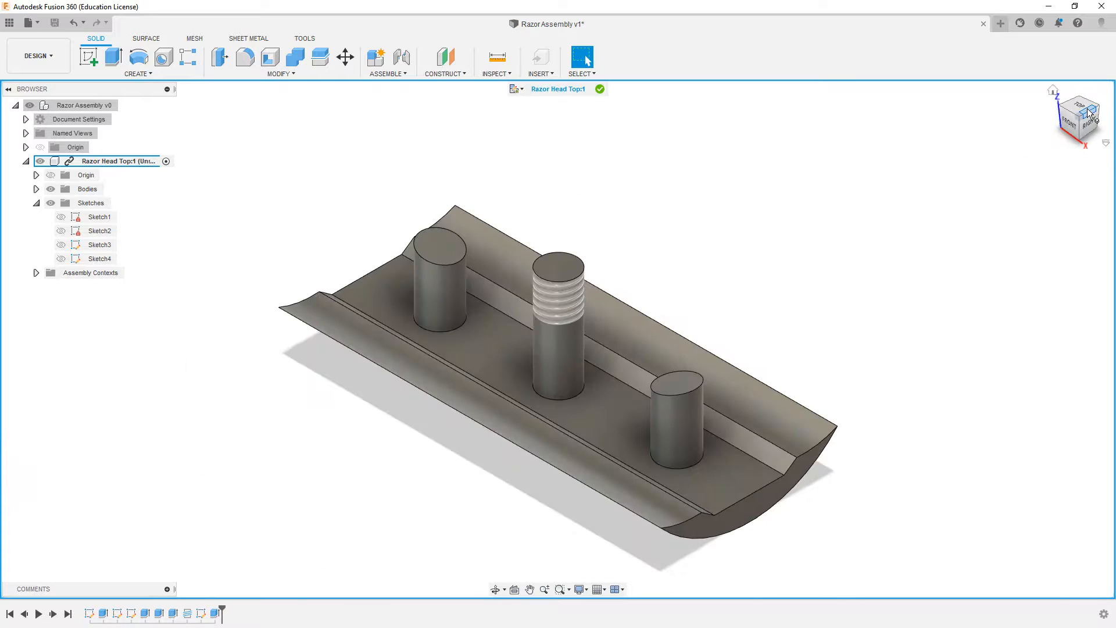
{"action": "left_click", "coordinate": [1088, 124]}
{"action": "left_click", "coordinate": [1095, 92]}
{"action": "left_click", "coordinate": [1096, 92]}
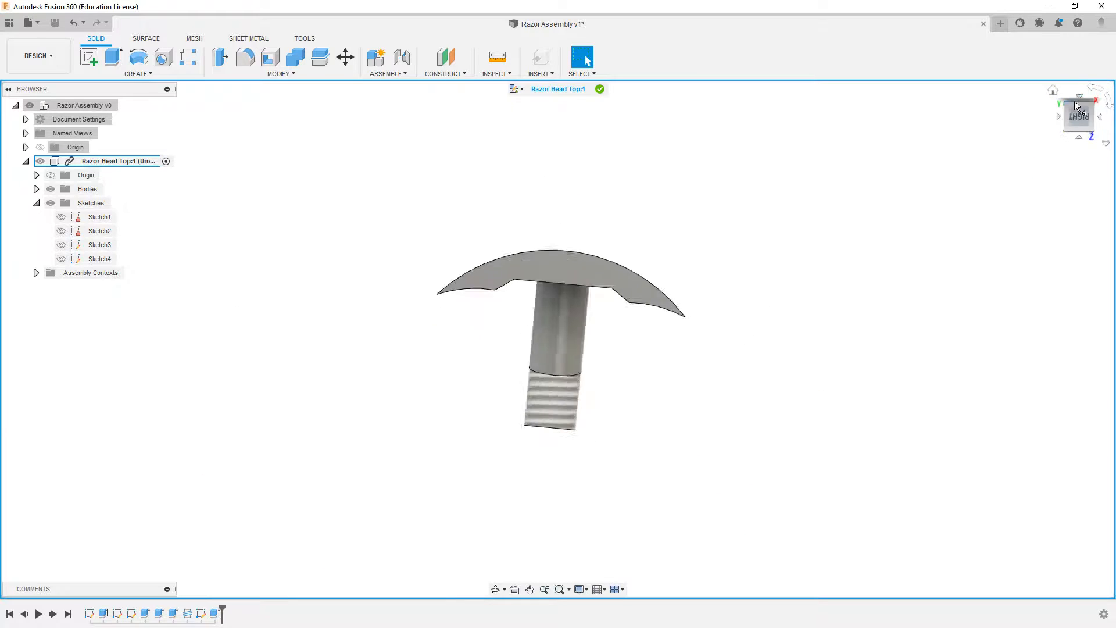
{"action": "left_click", "coordinate": [1067, 105]}
{"action": "right_click", "coordinate": [1078, 119]}
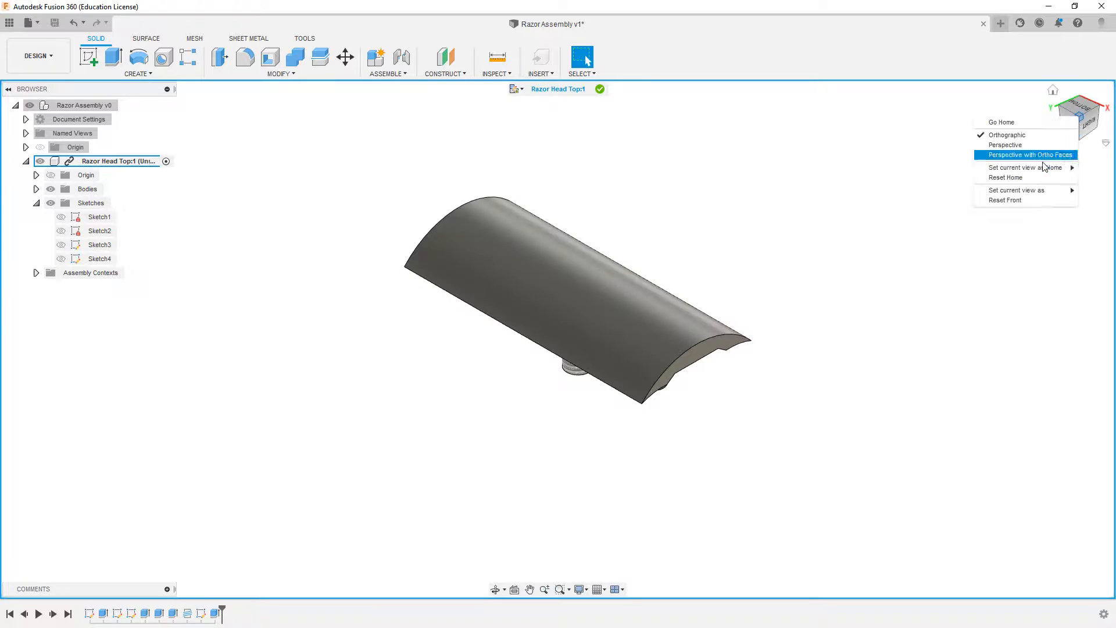
{"action": "mouse_move", "coordinate": [1057, 172]}
{"action": "left_click", "coordinate": [953, 178]}
Show the model side-on with the posts pointing down and set this view as Front
{"action": "left_click", "coordinate": [1080, 120]}
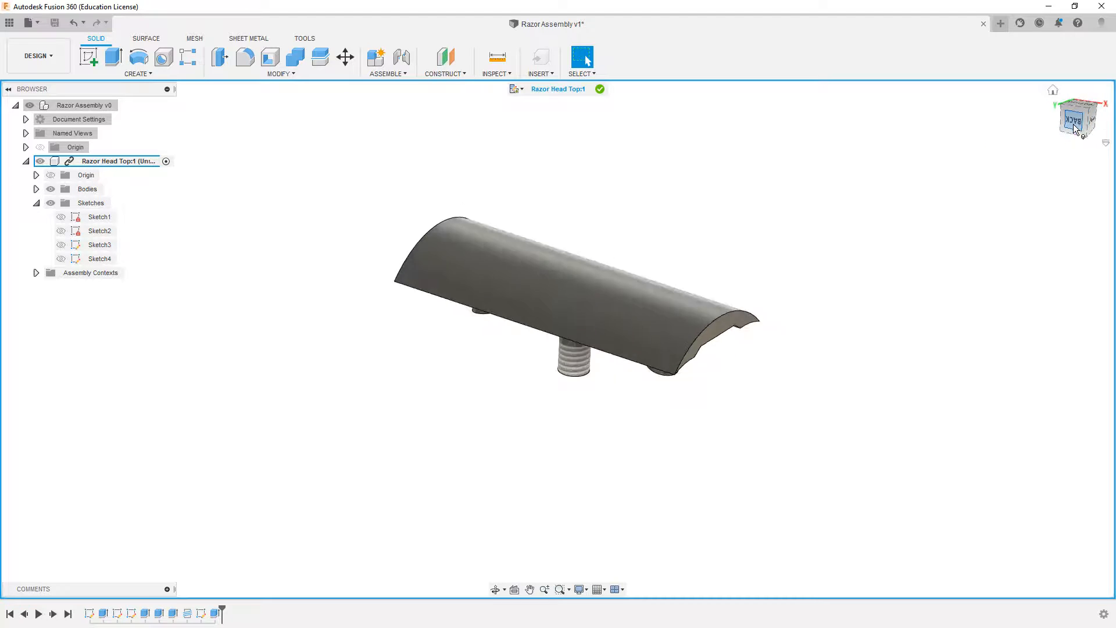
{"action": "right_click", "coordinate": [1080, 119]}
{"action": "mouse_move", "coordinate": [1016, 191]}
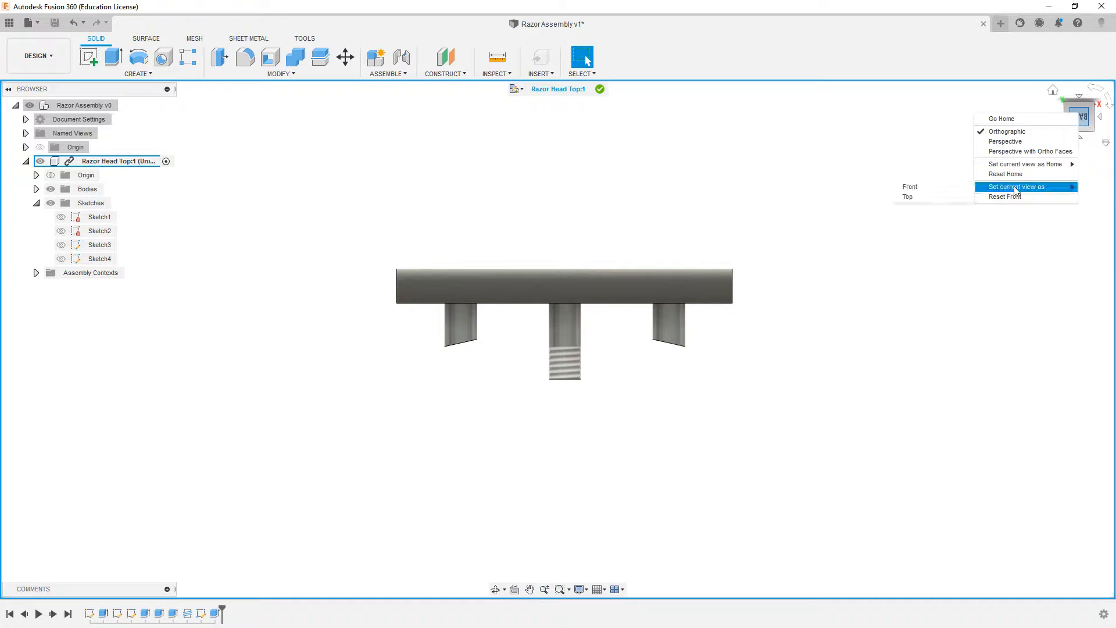
{"action": "left_click", "coordinate": [945, 189]}
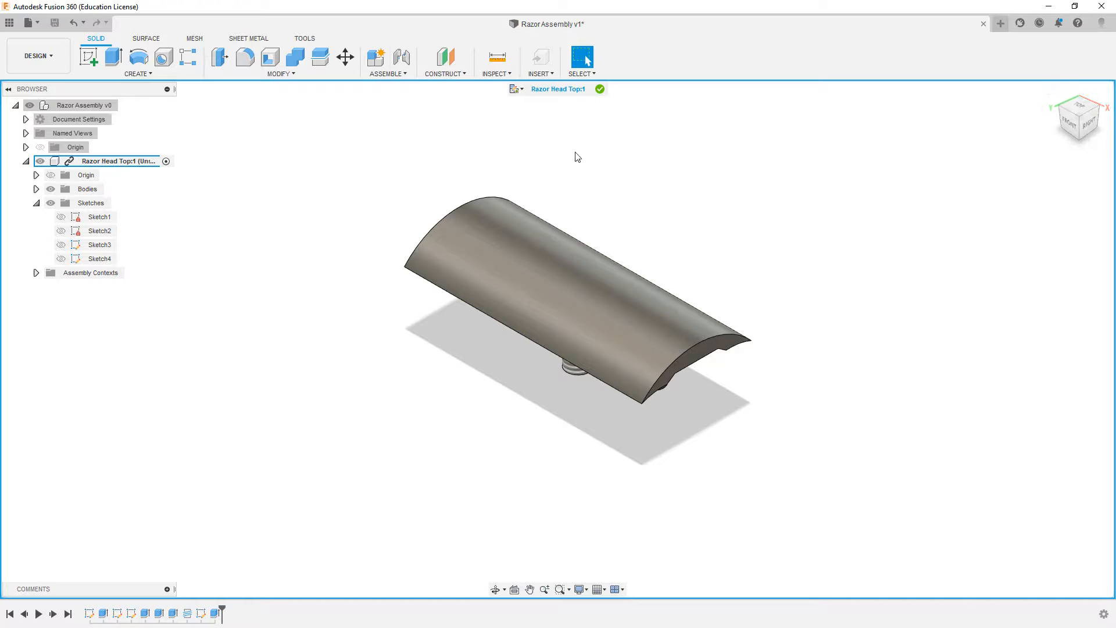
Finish editing the Razor Head Top component in place and save both the Razor Head Top and Razor Assembly designs
{"action": "left_click", "coordinate": [599, 89]}
{"action": "key", "text": "ctrl+s"}
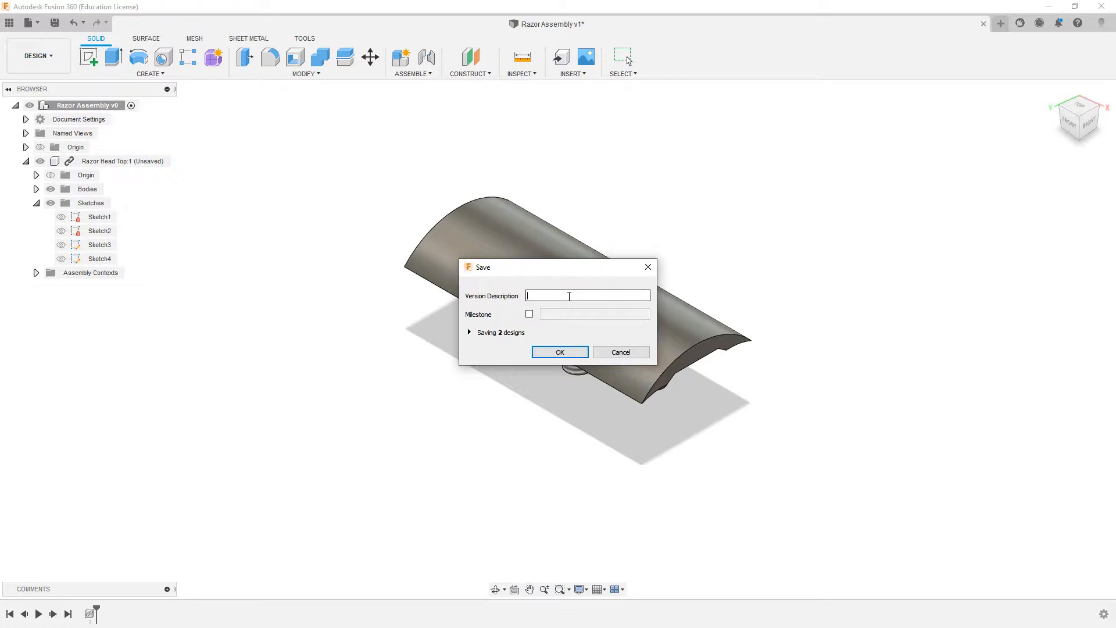
{"action": "left_click", "coordinate": [469, 333]}
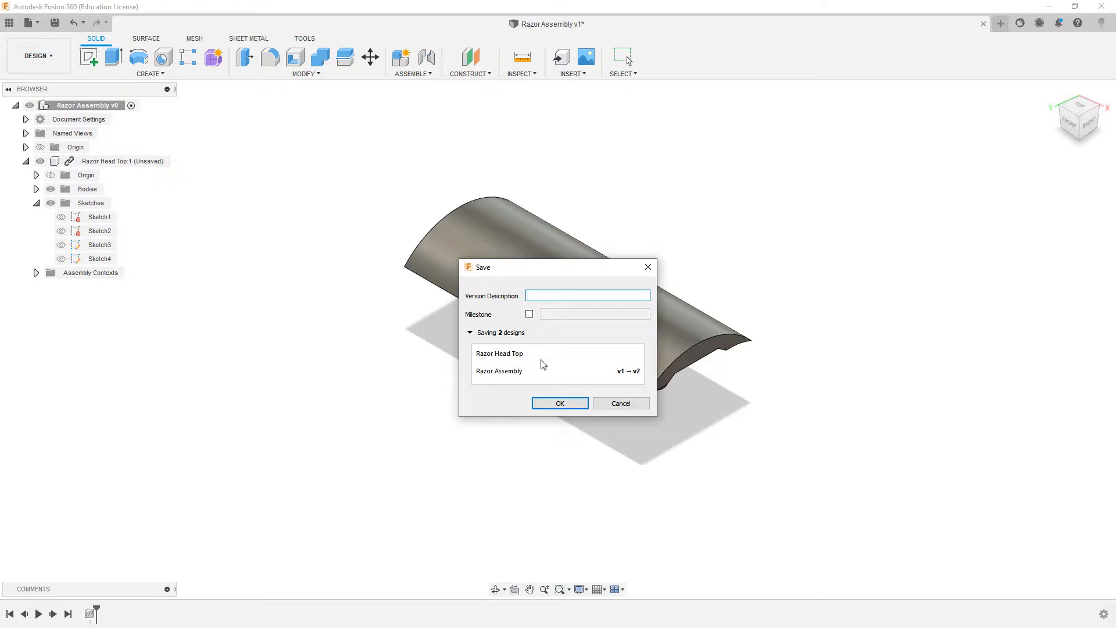
{"action": "left_click", "coordinate": [550, 404]}
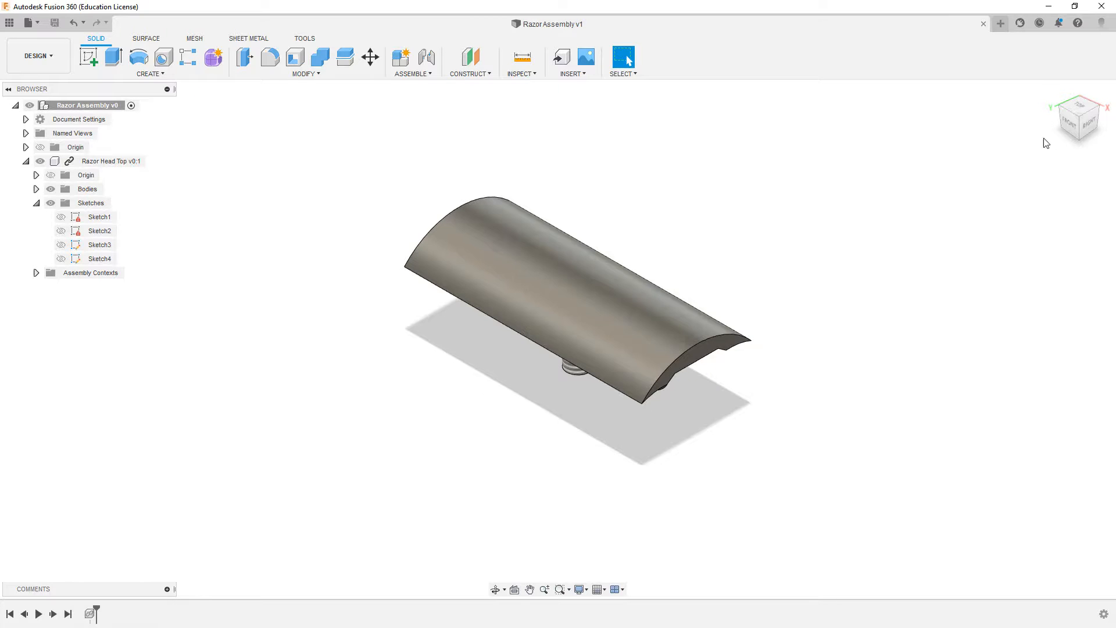
Check the razor head's standard view orientations, restore the Home view and collapse the Razor Head Top component's contents
{"action": "left_click", "coordinate": [1072, 126]}
{"action": "left_click", "coordinate": [1091, 105]}
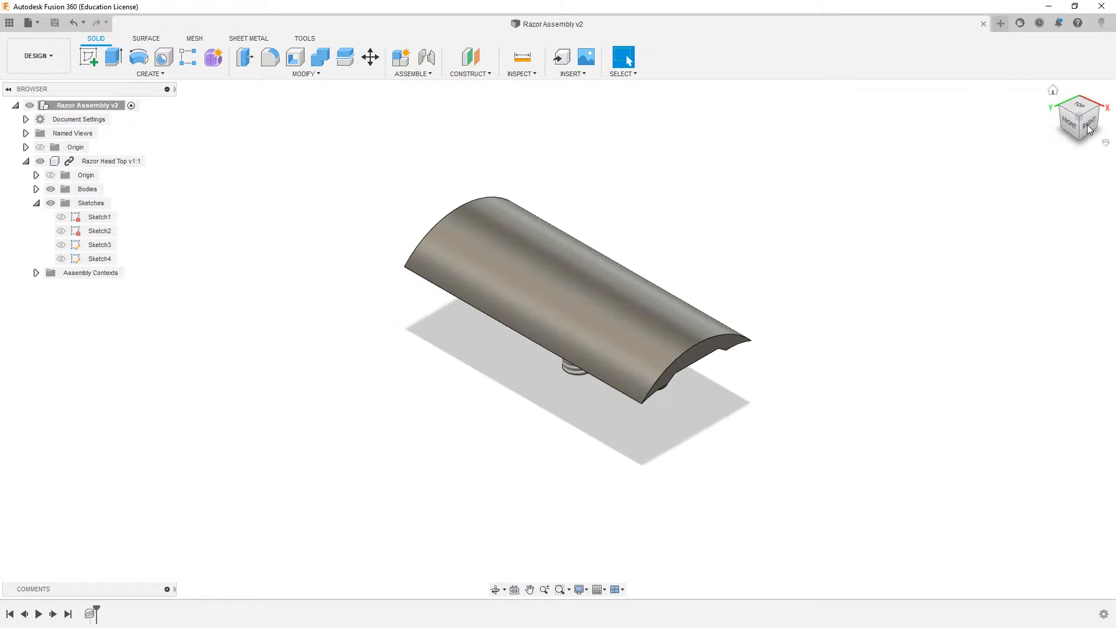
{"action": "left_click", "coordinate": [1083, 125]}
{"action": "left_click", "coordinate": [1061, 108]}
{"action": "left_click", "coordinate": [1090, 125]}
{"action": "left_click", "coordinate": [1052, 91]}
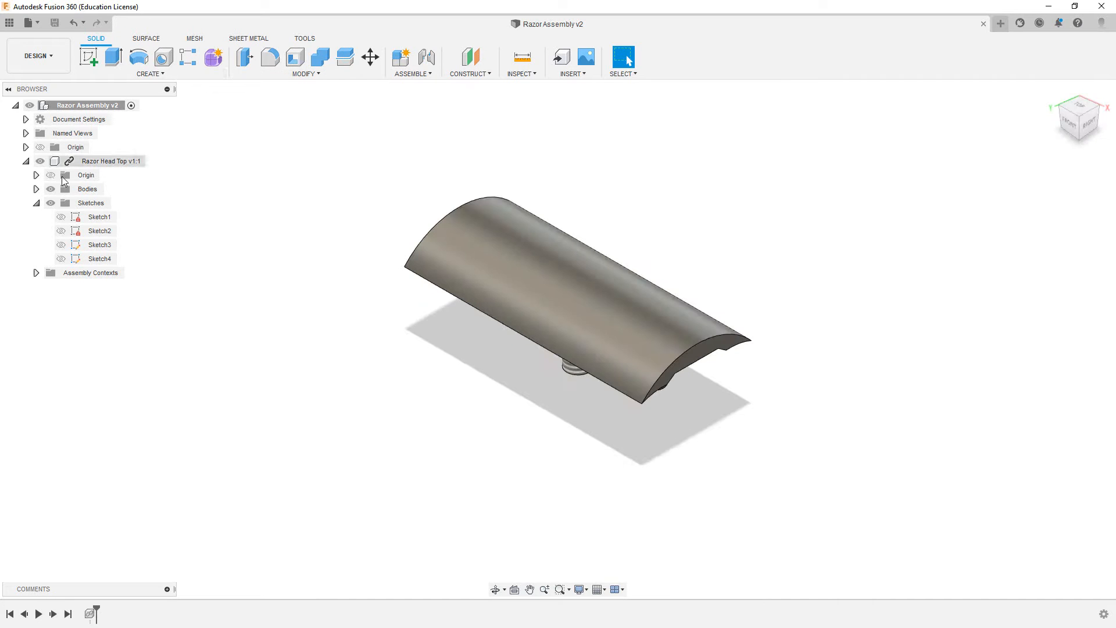
{"action": "left_click", "coordinate": [26, 161]}
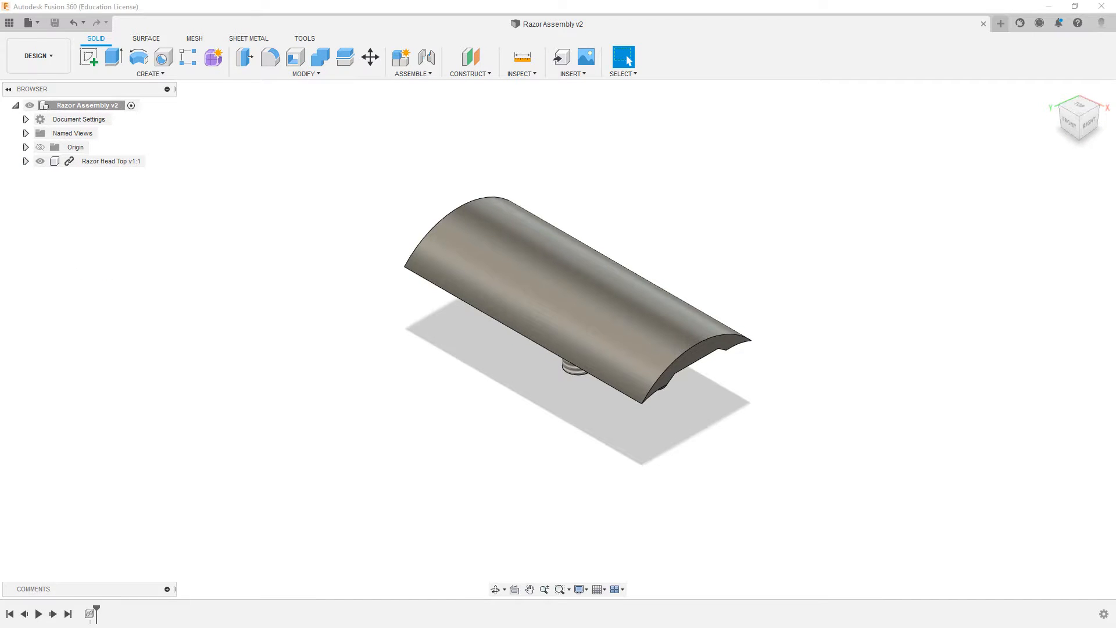
Examine the razor head from its right end and around the three posts, returning to the Home view
{"action": "left_click", "coordinate": [1090, 123]}
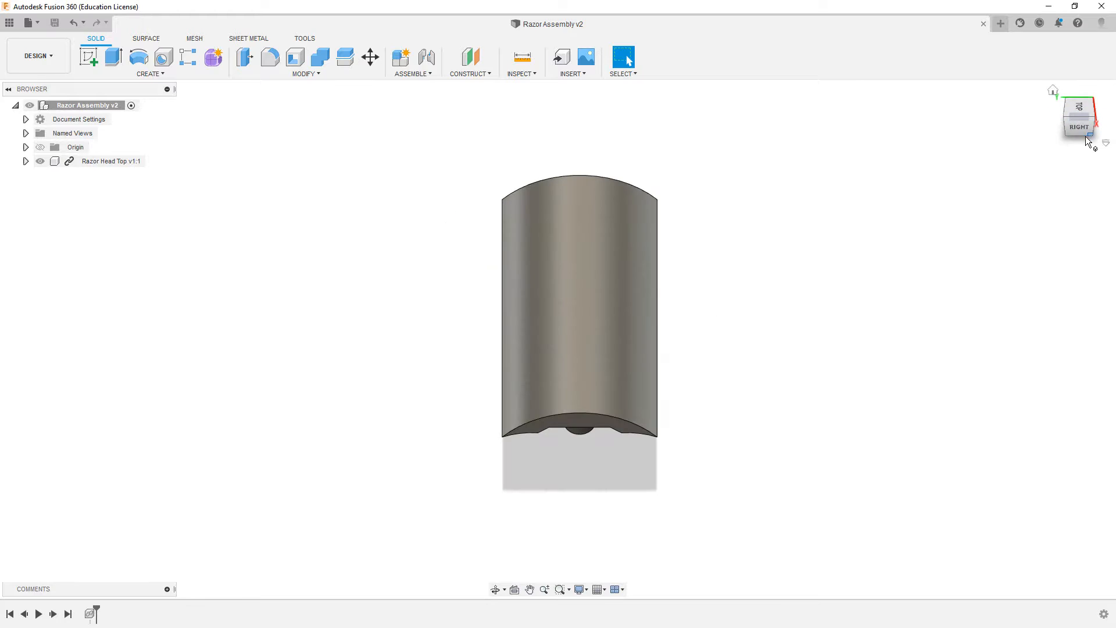
{"action": "left_click", "coordinate": [495, 589]}
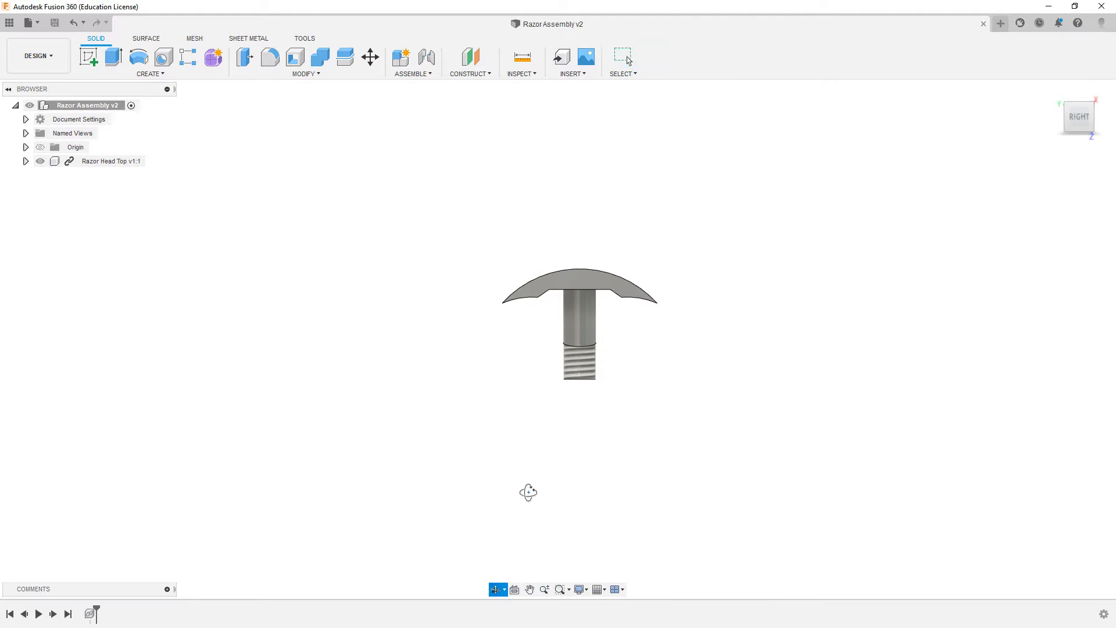
{"action": "left_click_drag", "start_coordinate": [529, 490], "coordinate": [524, 337]}
{"action": "left_click_drag", "start_coordinate": [541, 348], "coordinate": [621, 346]}
{"action": "left_click", "coordinate": [1060, 114]}
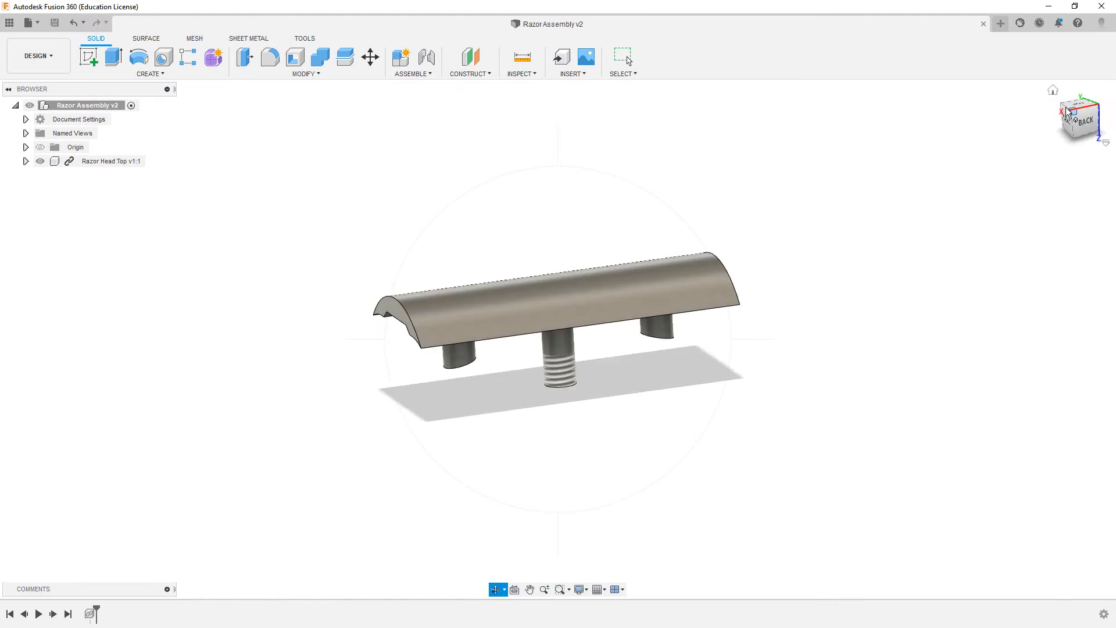
{"action": "left_click", "coordinate": [1054, 92]}
{"action": "scroll", "coordinate": [705, 337], "scroll_direction": "up", "scroll_amount": 3}
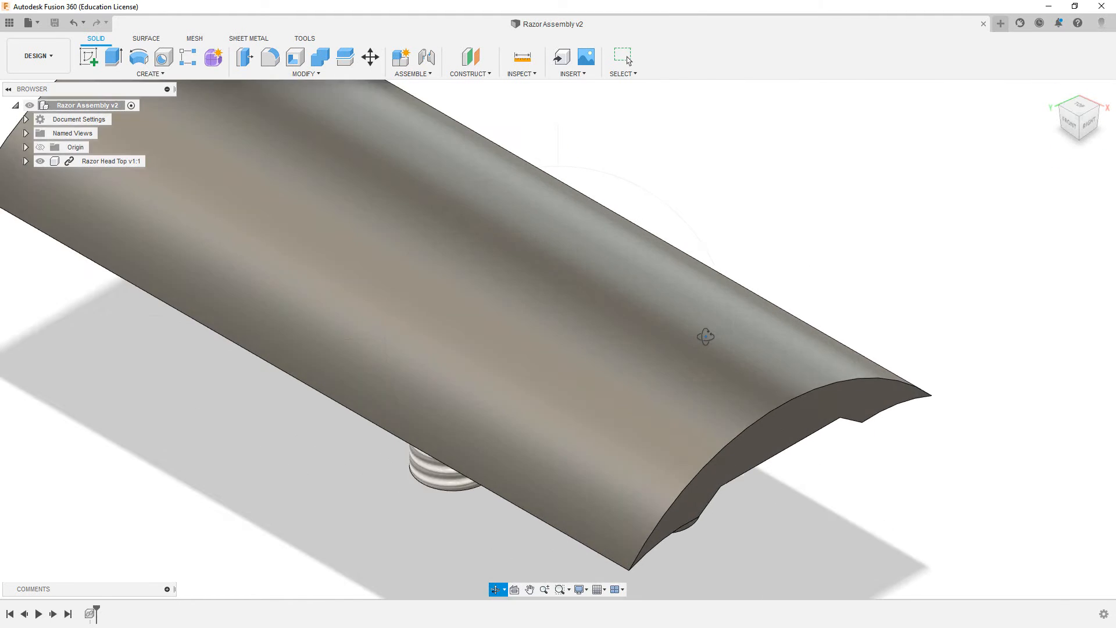
{"action": "scroll", "coordinate": [702, 337], "scroll_direction": "down", "scroll_amount": 3}
{"action": "left_click", "coordinate": [504, 590]}
{"action": "left_click", "coordinate": [515, 610]}
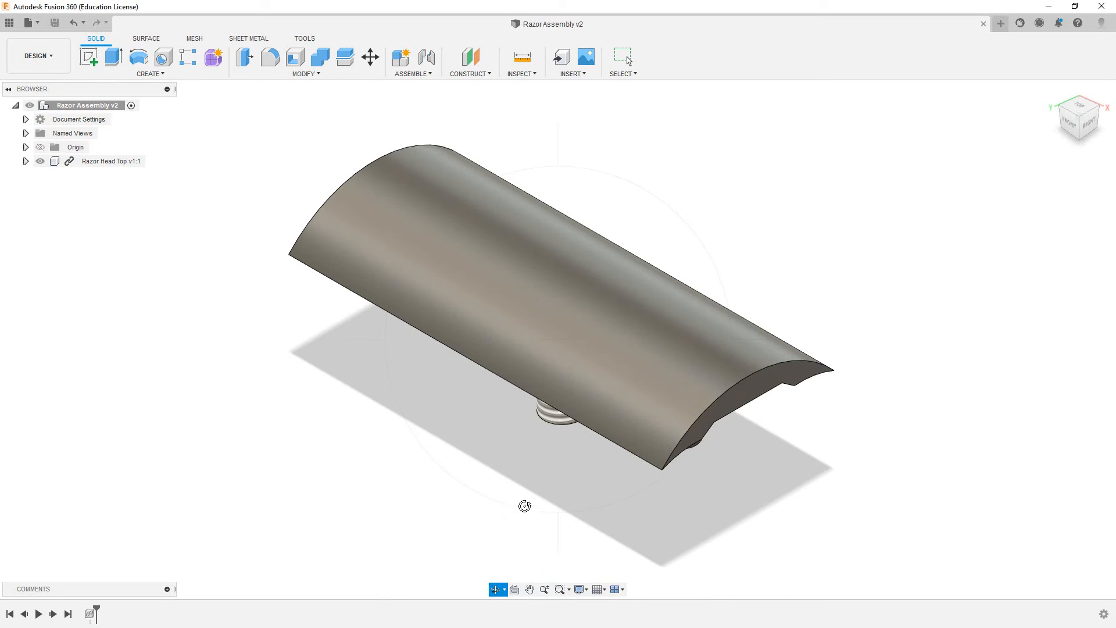
{"action": "left_click", "coordinate": [523, 505]}
{"action": "left_click", "coordinate": [1053, 90]}
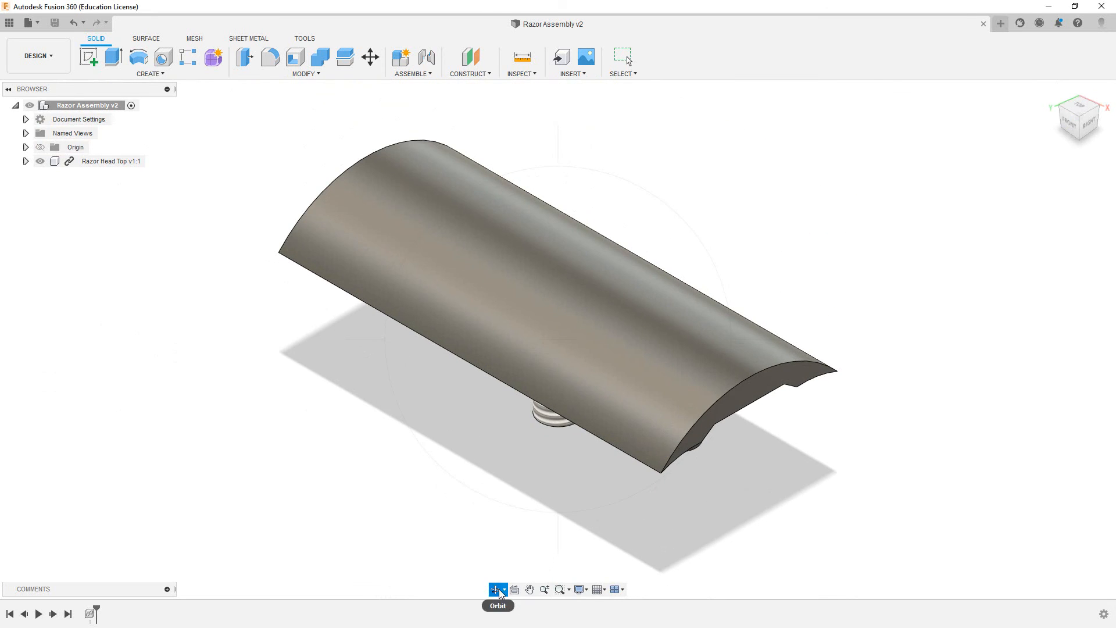